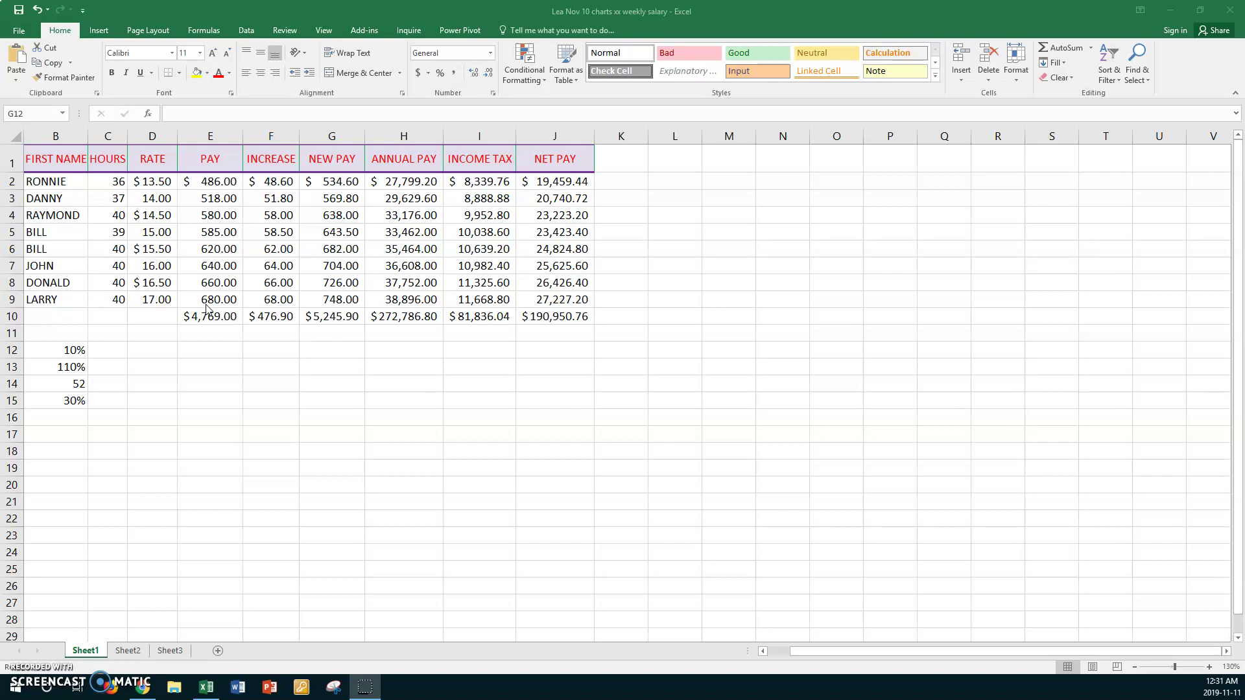
# Select names A1:A9 together with the NET PAY range J1:J9.
pyautogui.click(821, 652)
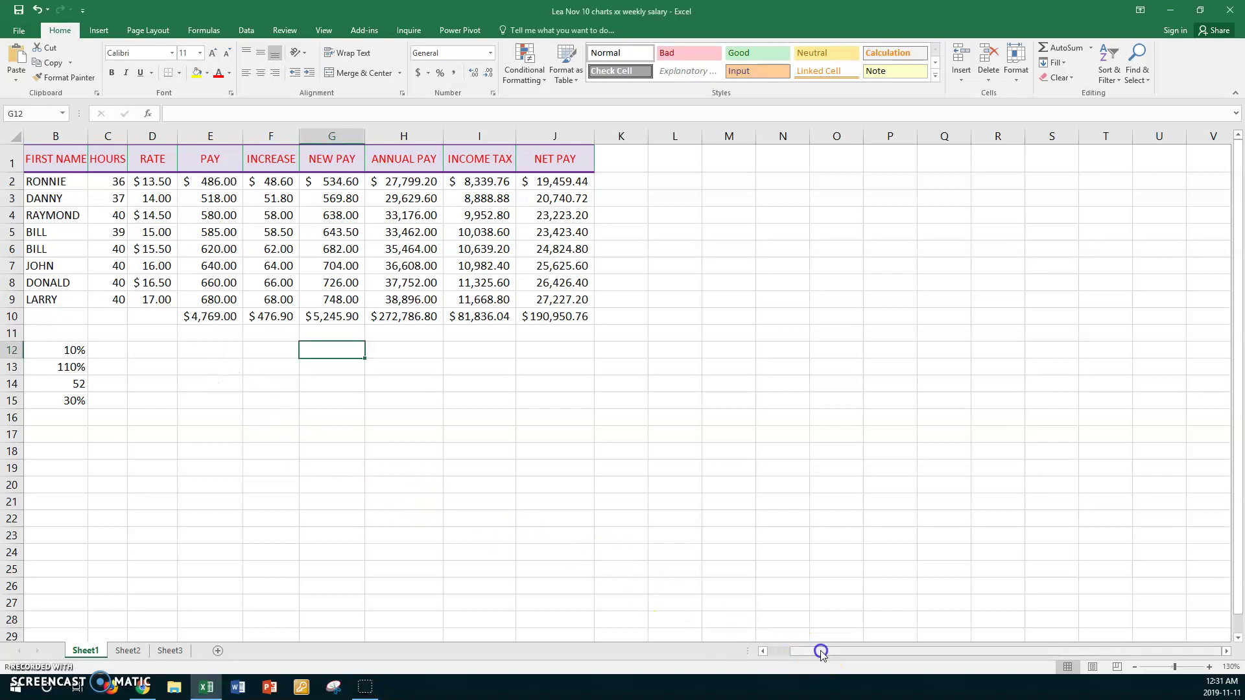
pyautogui.moveTo(821, 652); pyautogui.dragTo(764, 658)
pyautogui.click(50, 159)
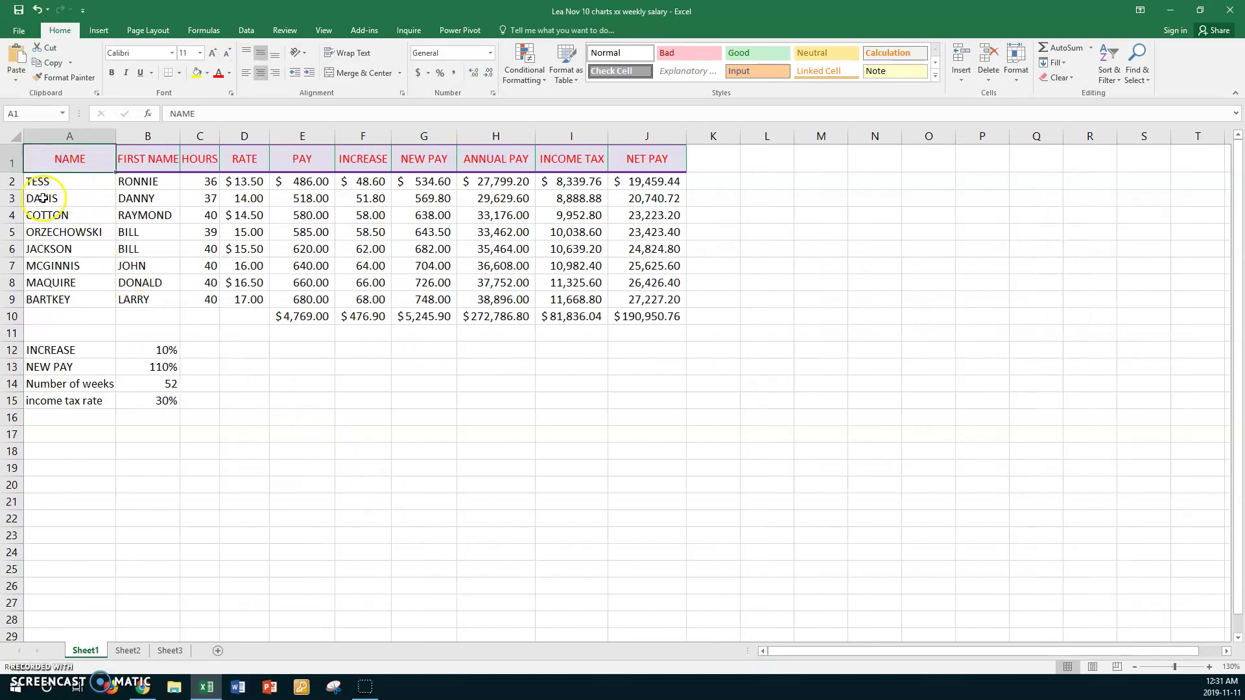
pyautogui.keyDown('shift'); pyautogui.click(54, 299); pyautogui.keyUp('shift')
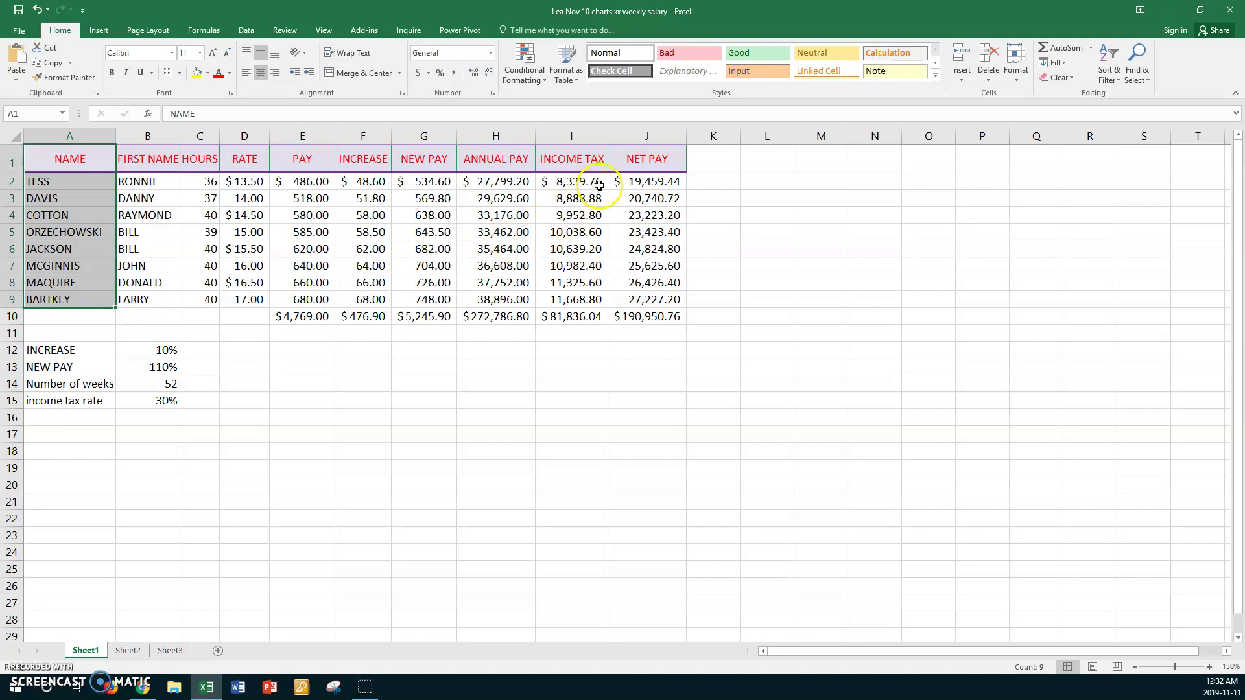
pyautogui.keyDown('ctrl'); pyautogui.click(632, 151); pyautogui.keyUp('ctrl')
pyautogui.moveTo(632, 151); pyautogui.dragTo(630, 301)
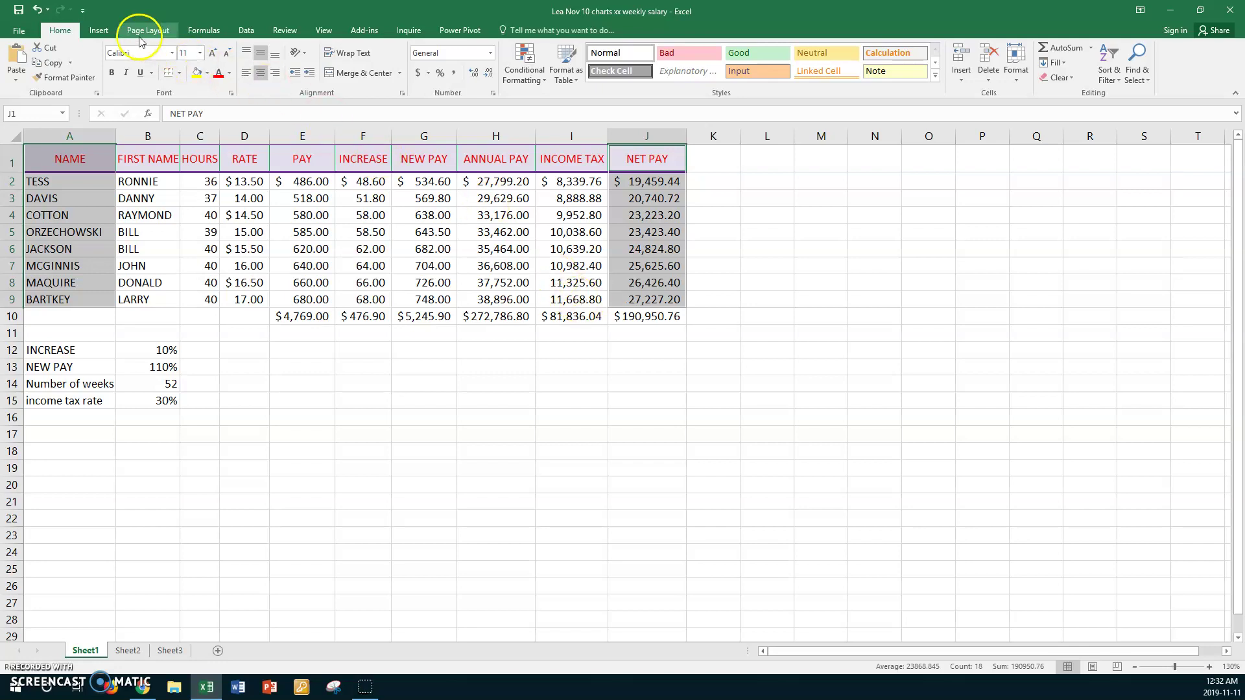
# Insert a 3-D pie chart of net pay, move it below the table and enlarge it.
pyautogui.click(99, 31)
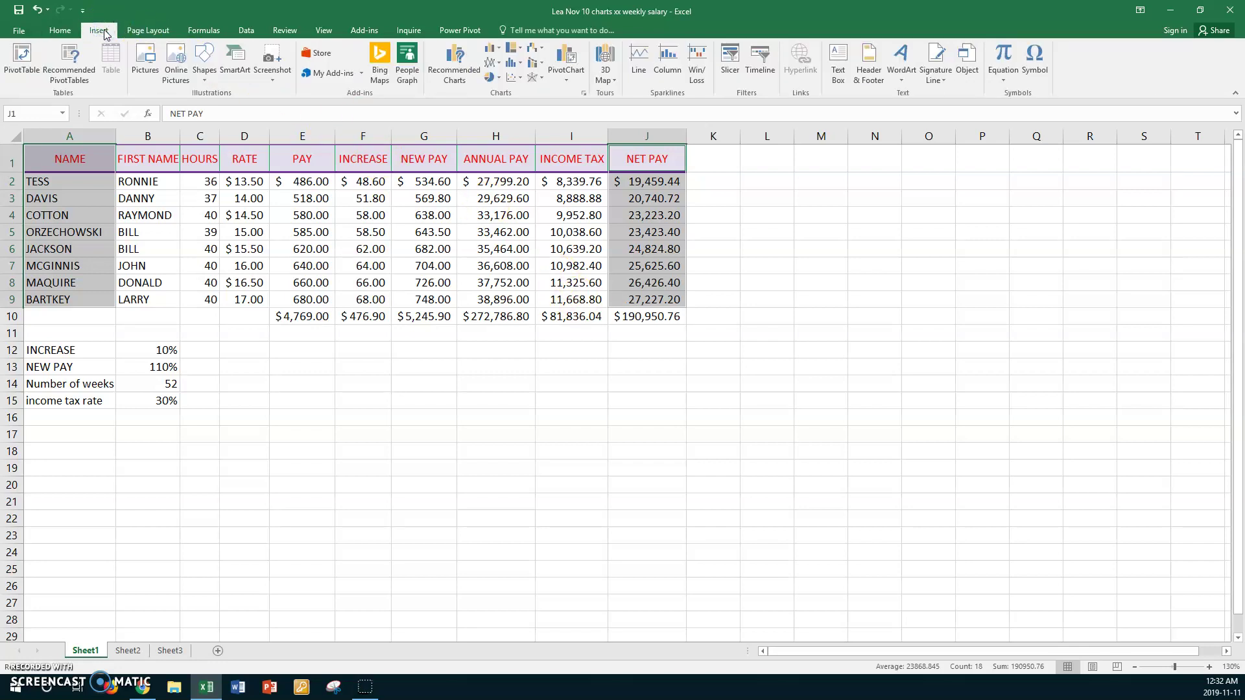
pyautogui.click(499, 77)
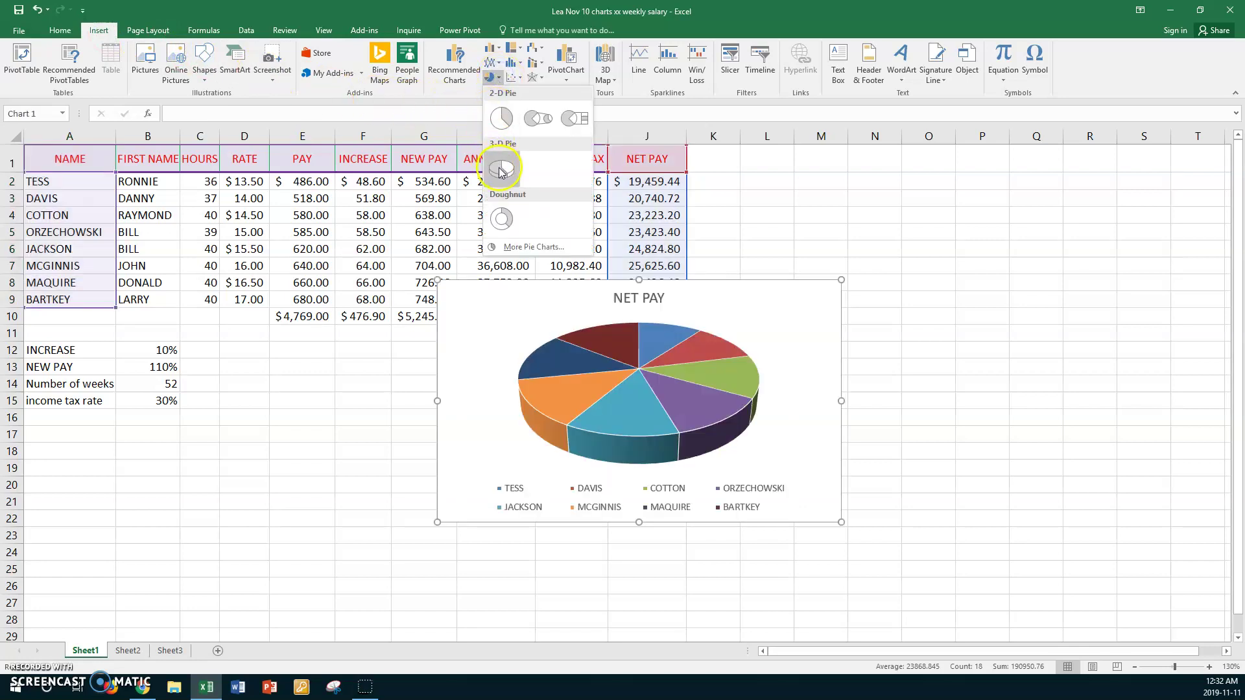
pyautogui.click(502, 170)
pyautogui.moveTo(703, 292); pyautogui.dragTo(489, 352)
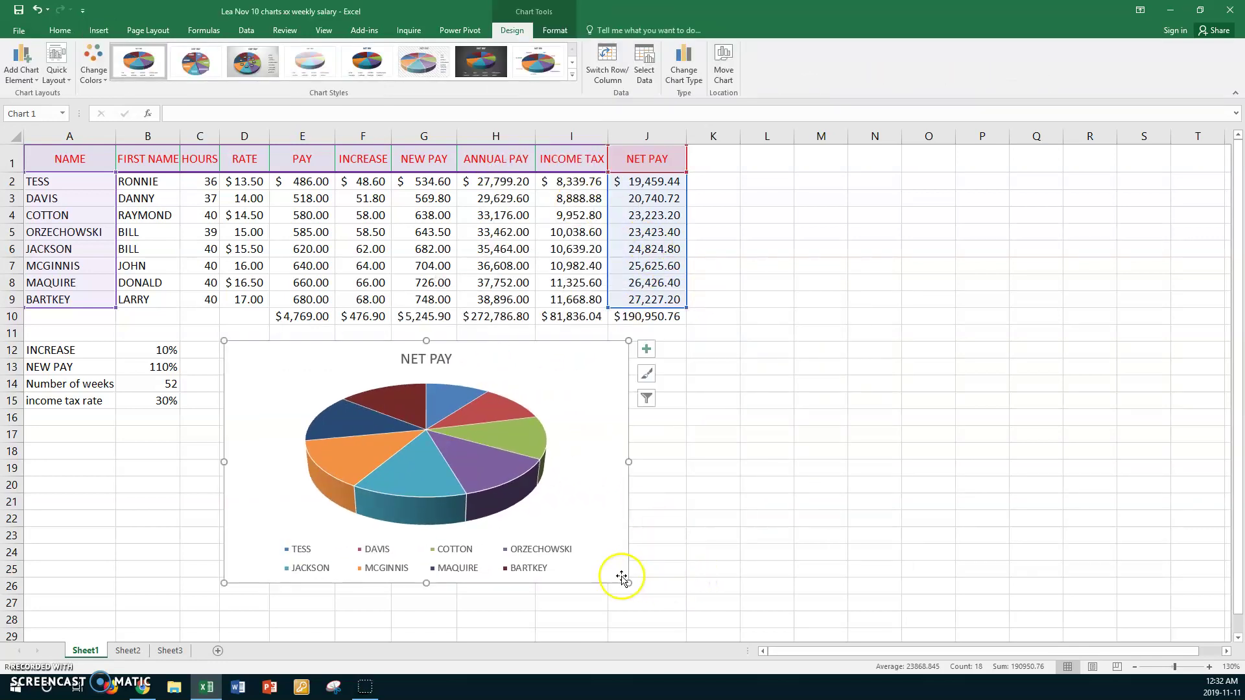
pyautogui.moveTo(625, 583); pyautogui.dragTo(675, 613)
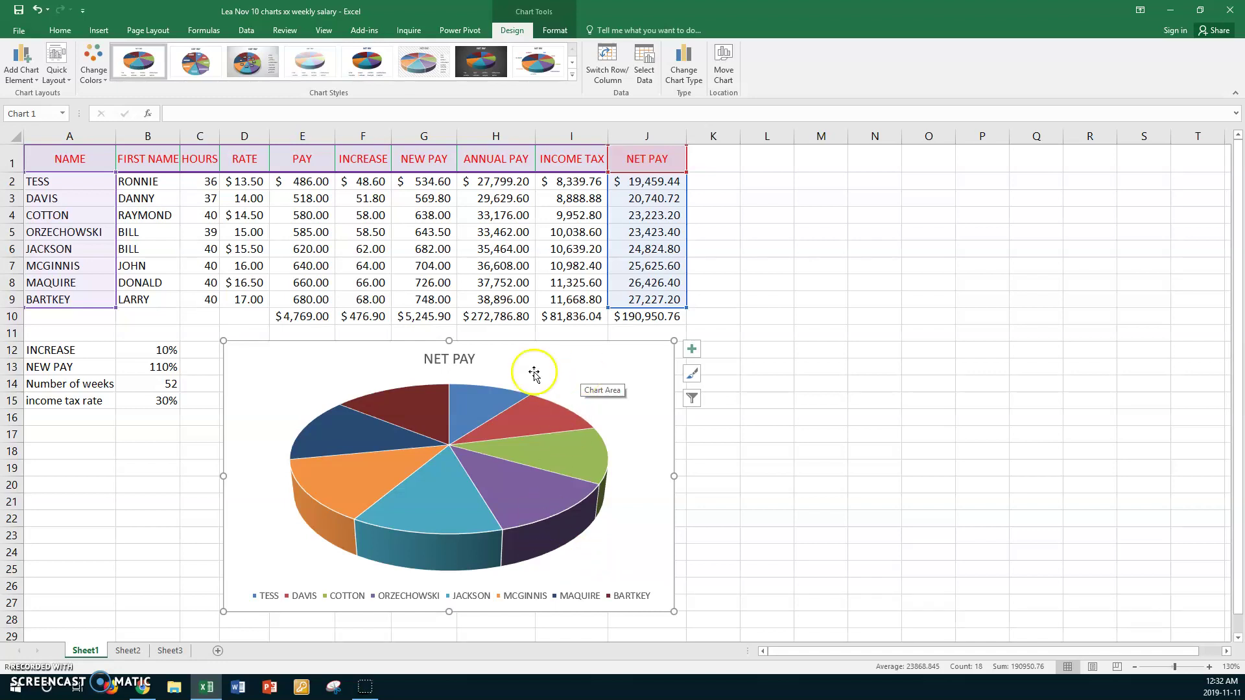
# Fill the chart area with solid Purple, Accent 4, Lighter 80%.
pyautogui.click(497, 383)
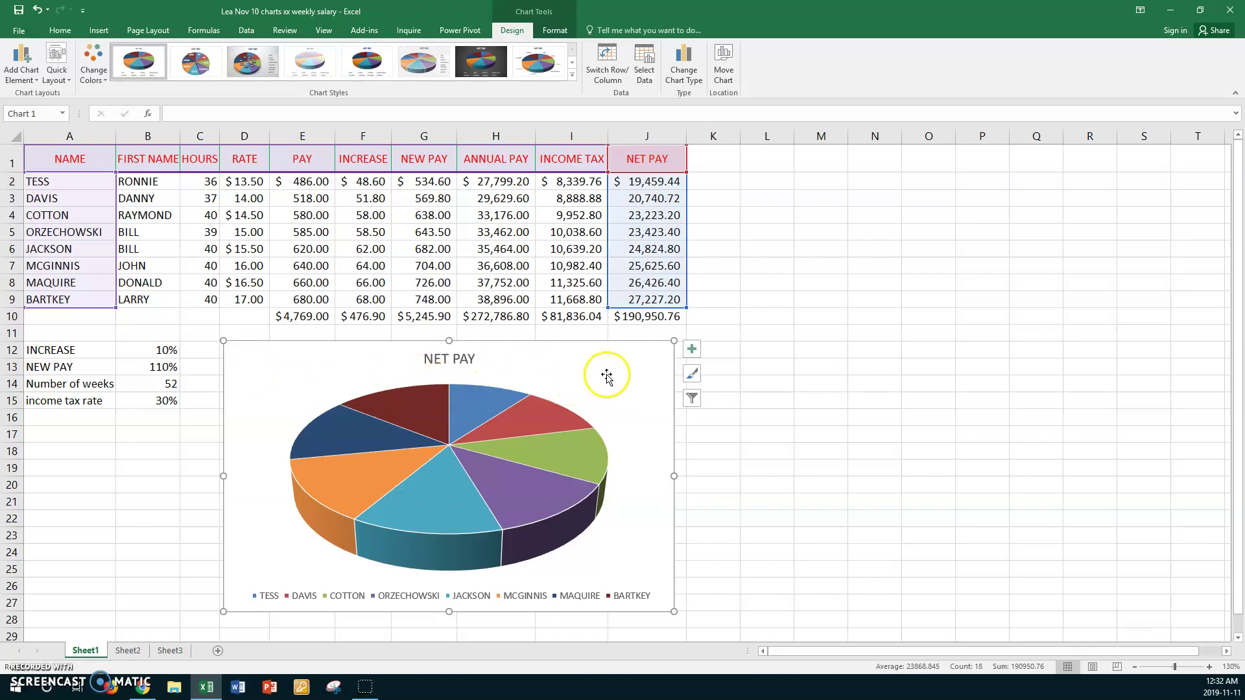
pyautogui.rightClick(630, 369)
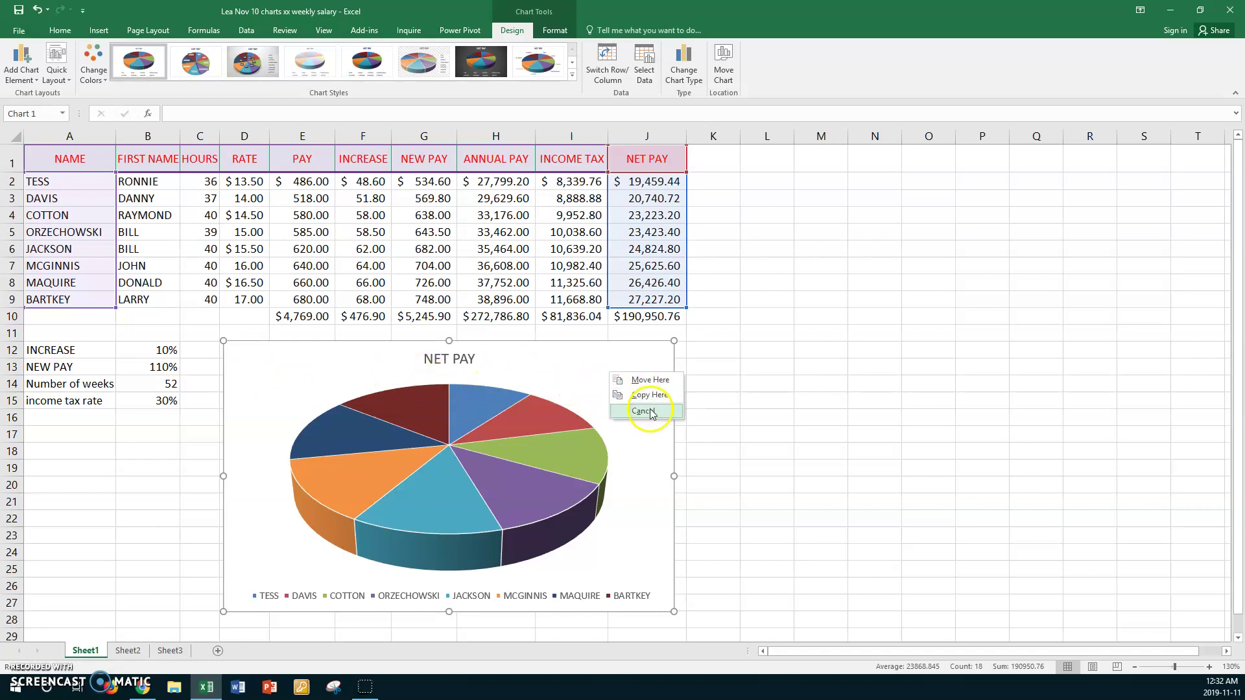
pyautogui.click(649, 412)
pyautogui.rightClick(636, 364)
pyautogui.click(701, 615)
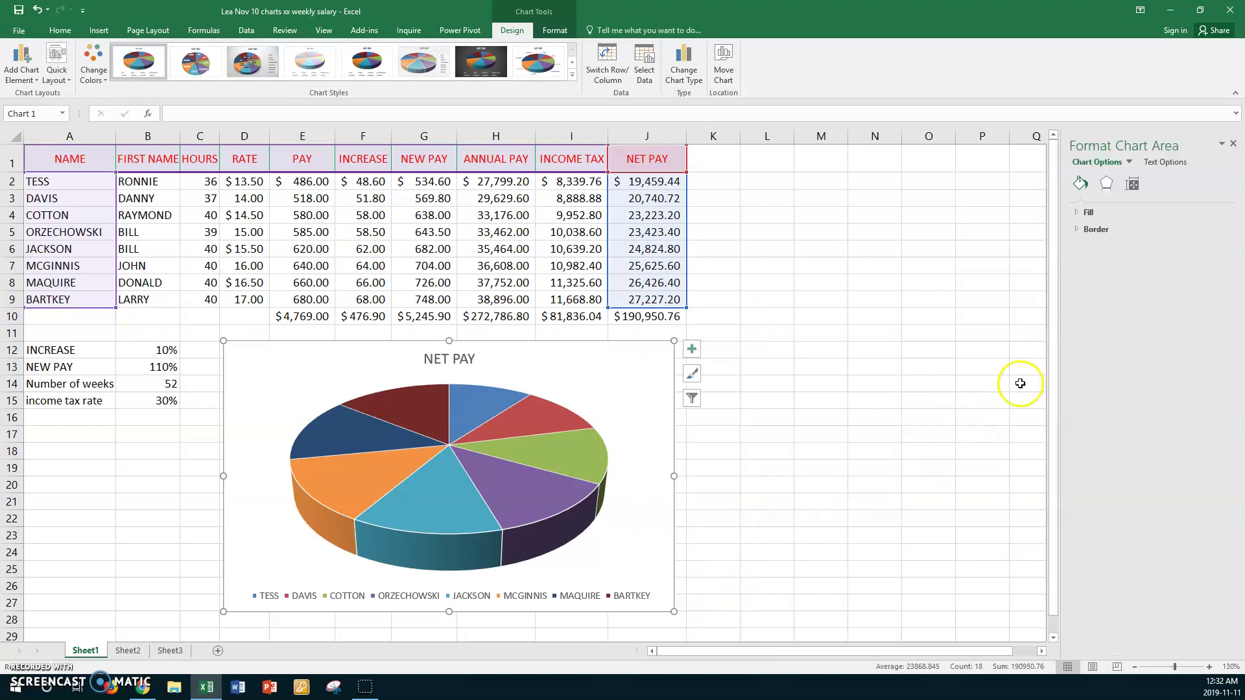
pyautogui.click(1078, 212)
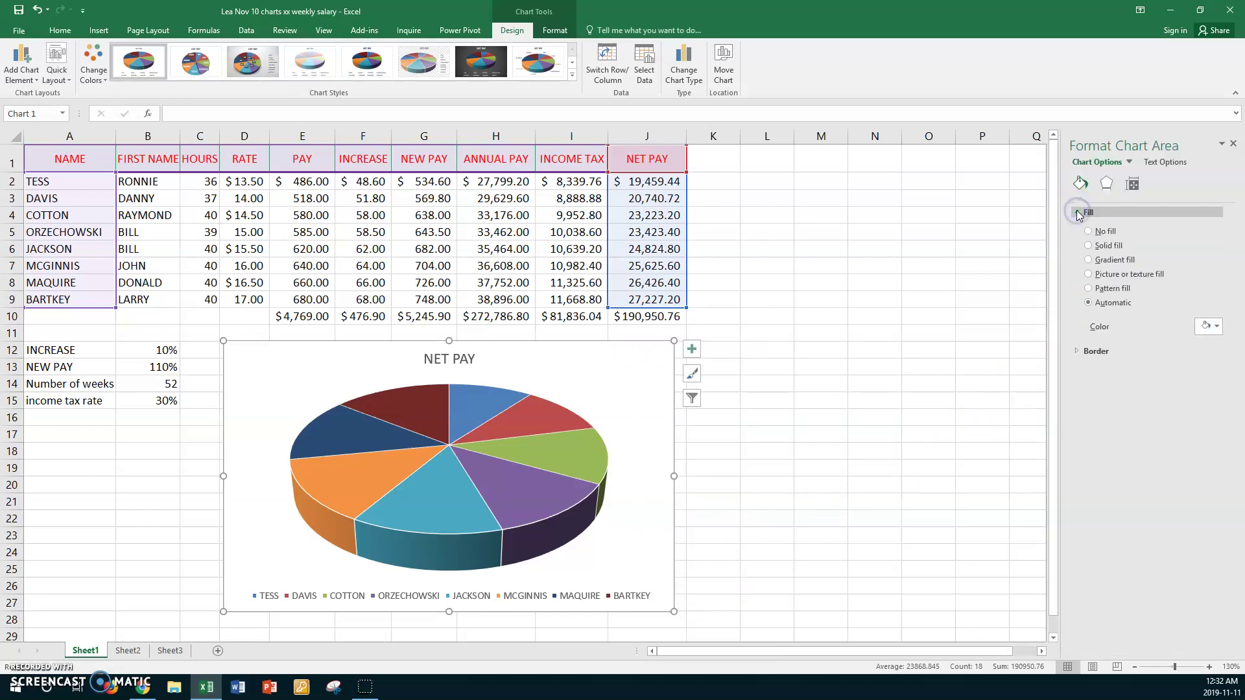
pyautogui.click(1089, 246)
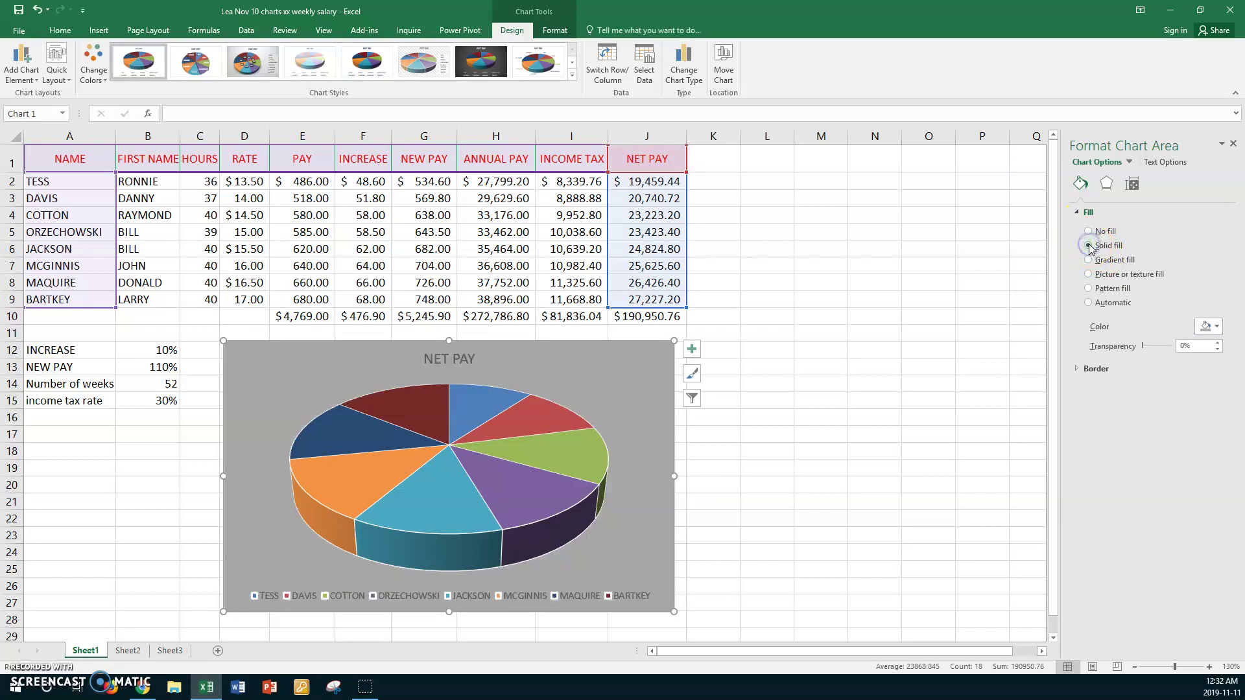
pyautogui.click(1217, 327)
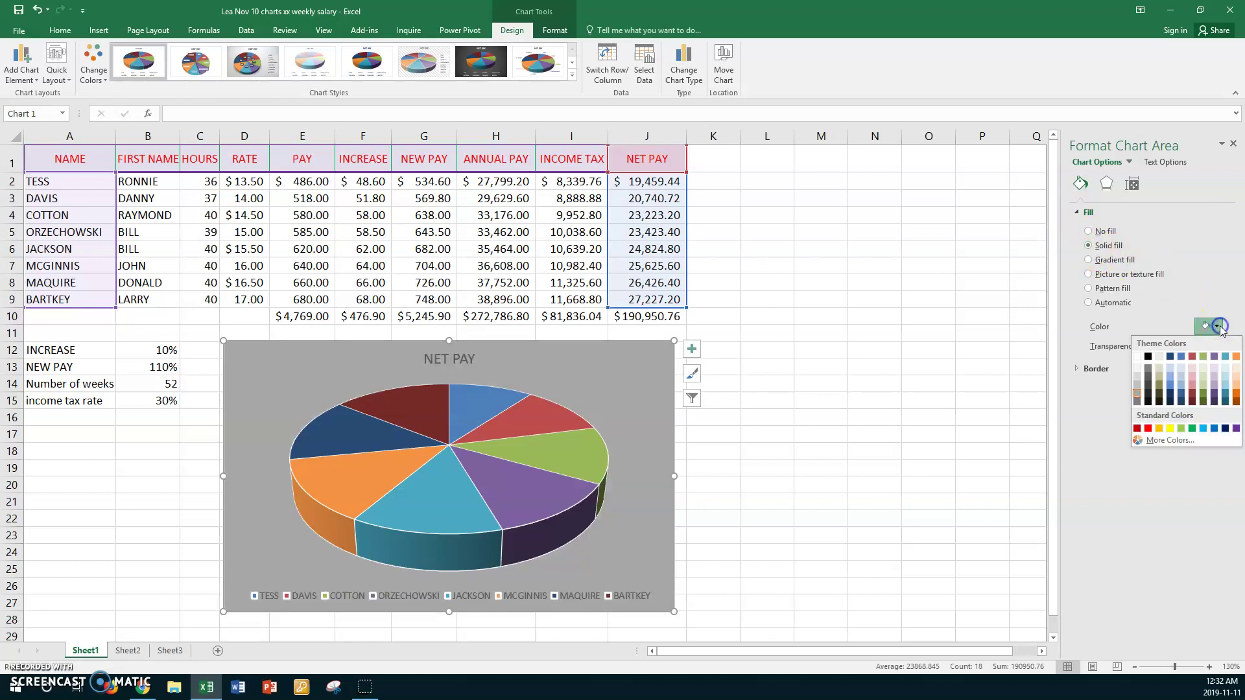
pyautogui.click(1214, 370)
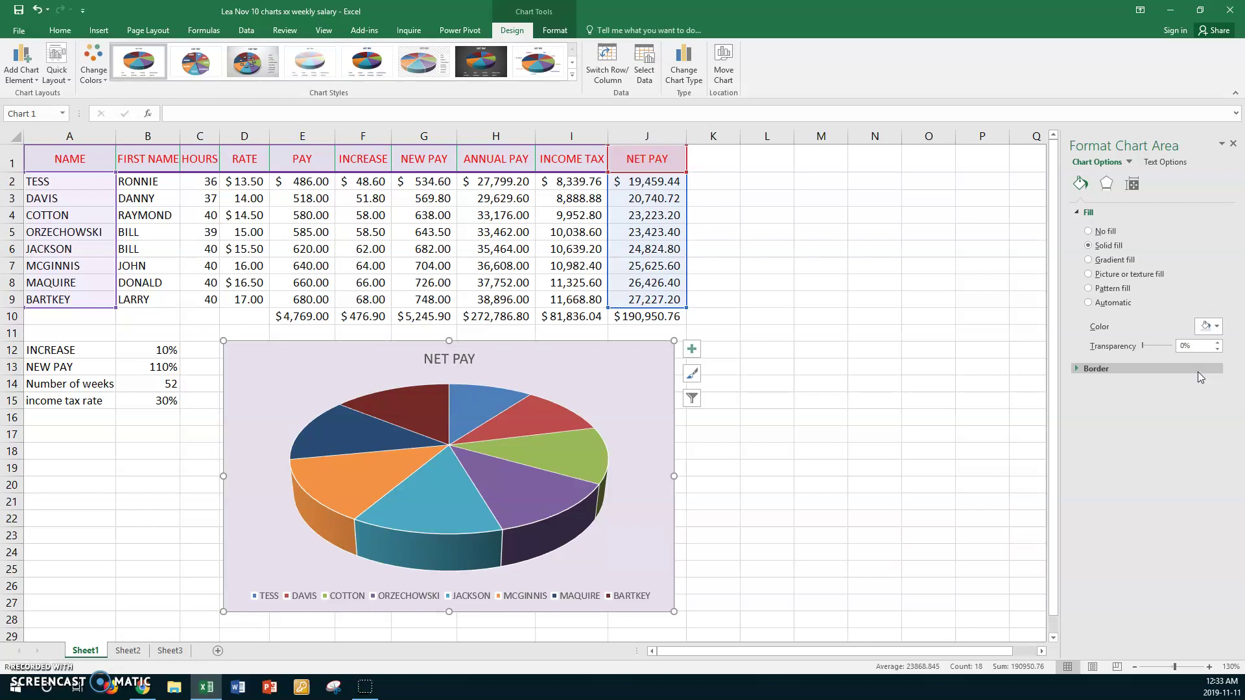
# Give the chart border a solid purple line 2 pt wide.
pyautogui.click(1079, 369)
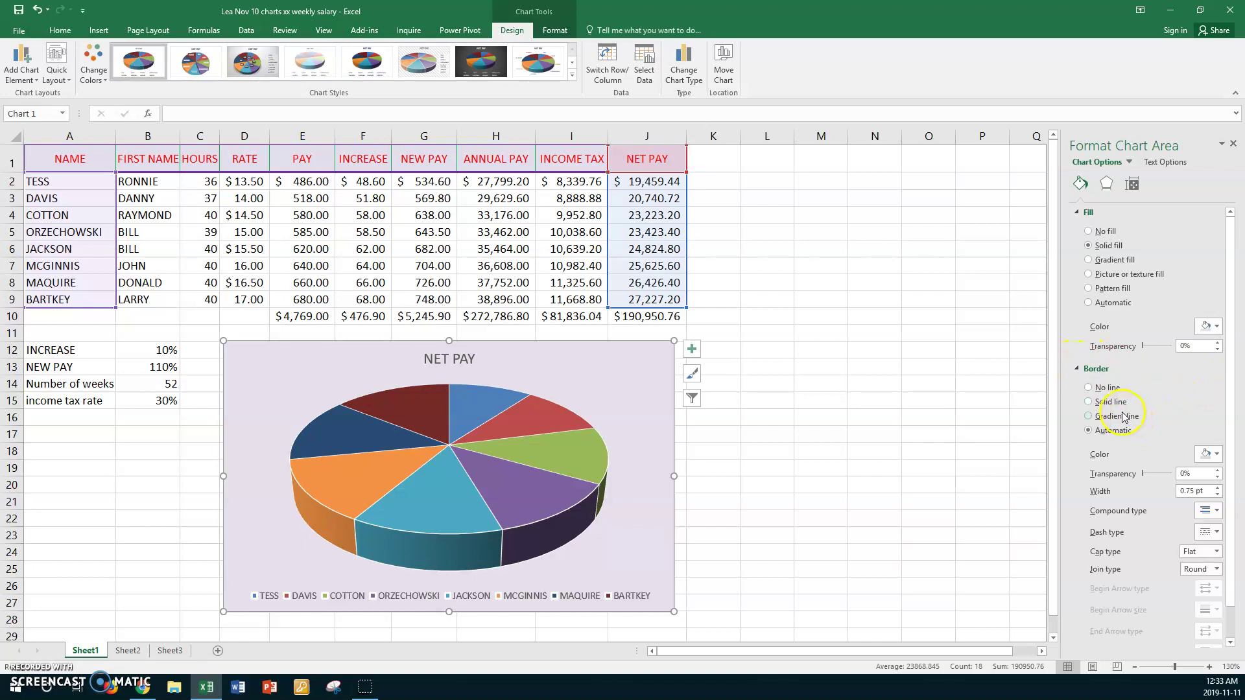
pyautogui.click(1109, 402)
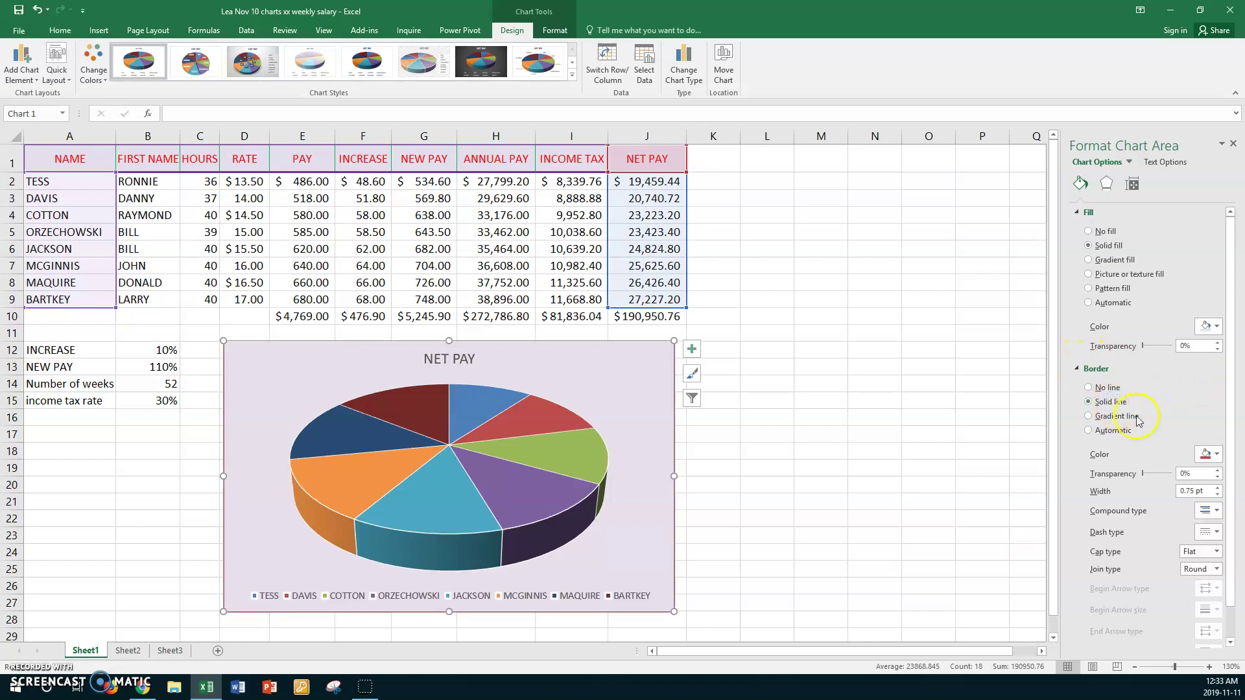
pyautogui.click(1210, 454)
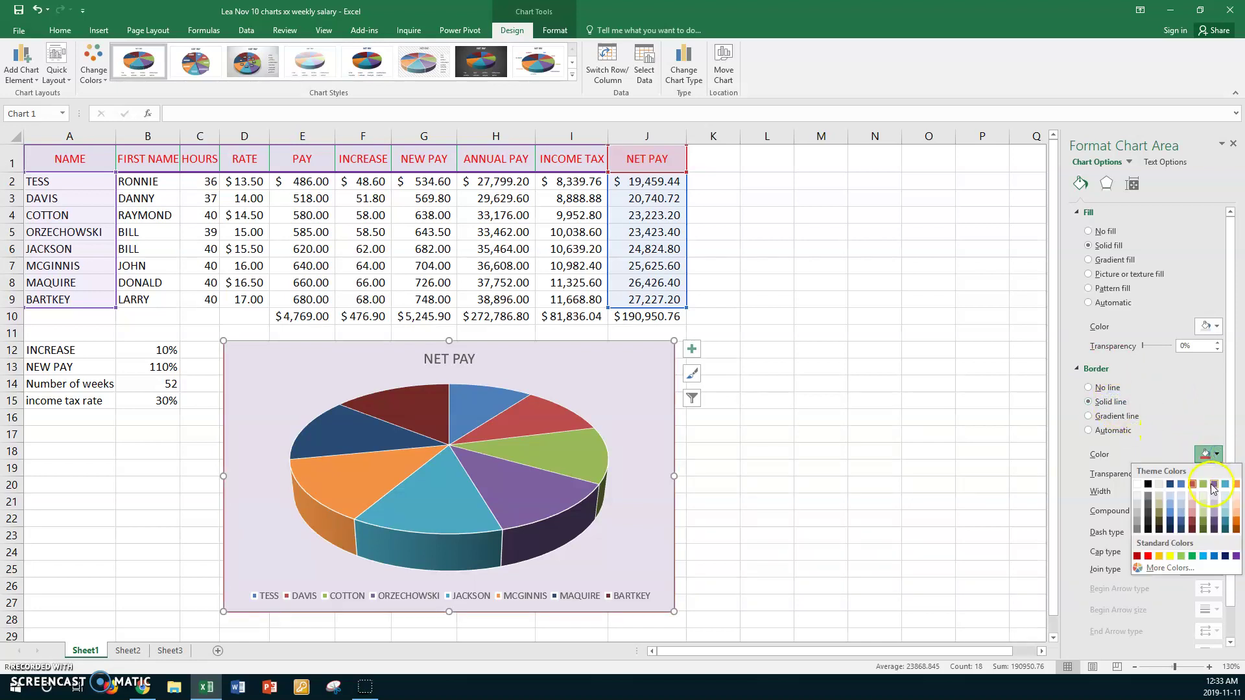
pyautogui.click(1214, 485)
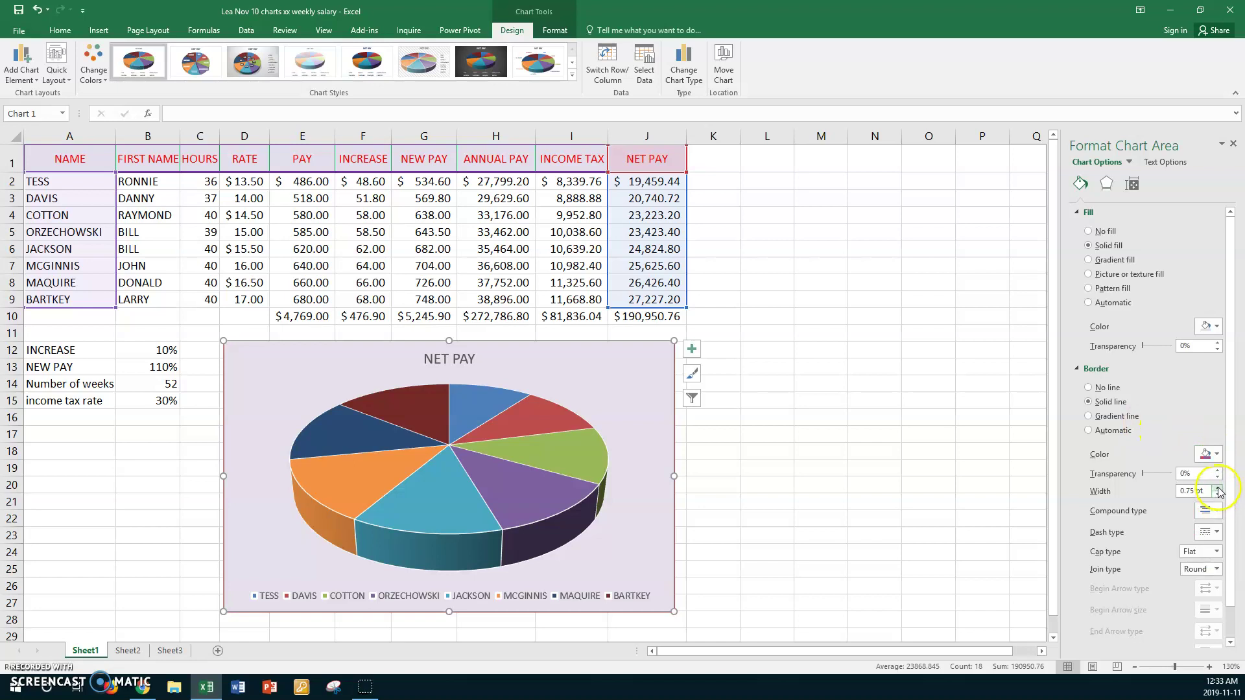
pyautogui.click(1219, 488)
pyautogui.click(1219, 489)
pyautogui.click(1218, 489)
pyautogui.click(1219, 489)
pyautogui.click(1218, 489)
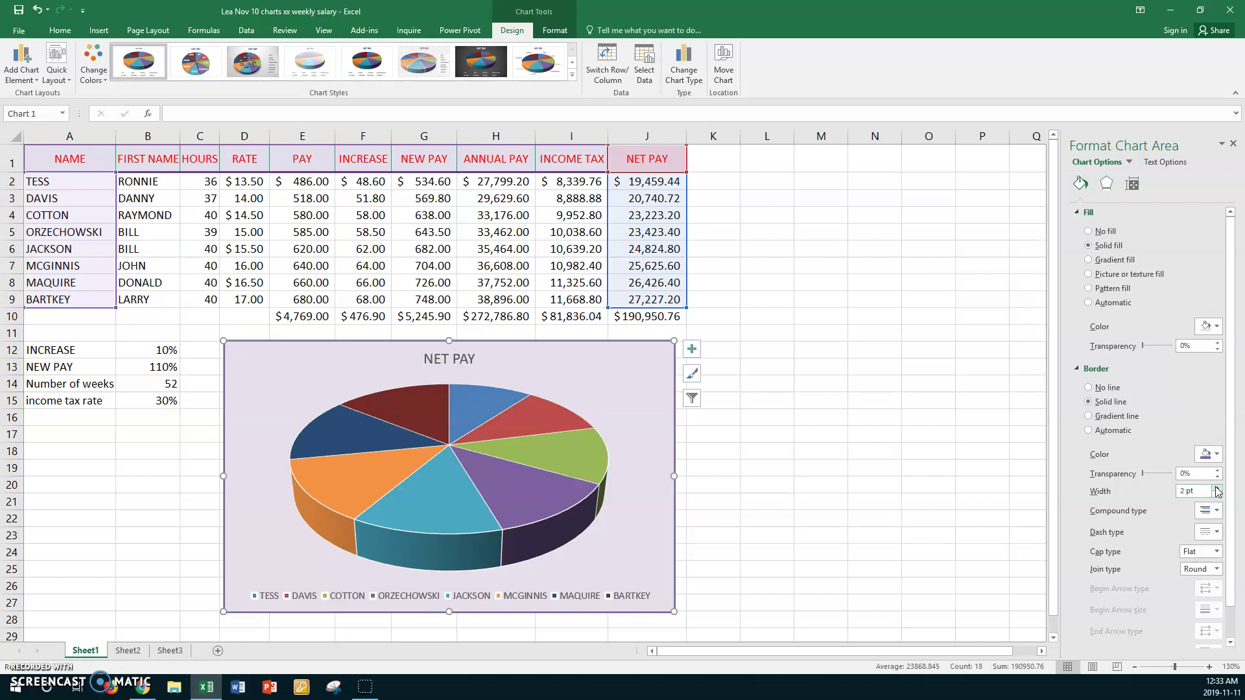
# Round the border's corners and make its dash type dotted.
pyautogui.click(1236, 443)
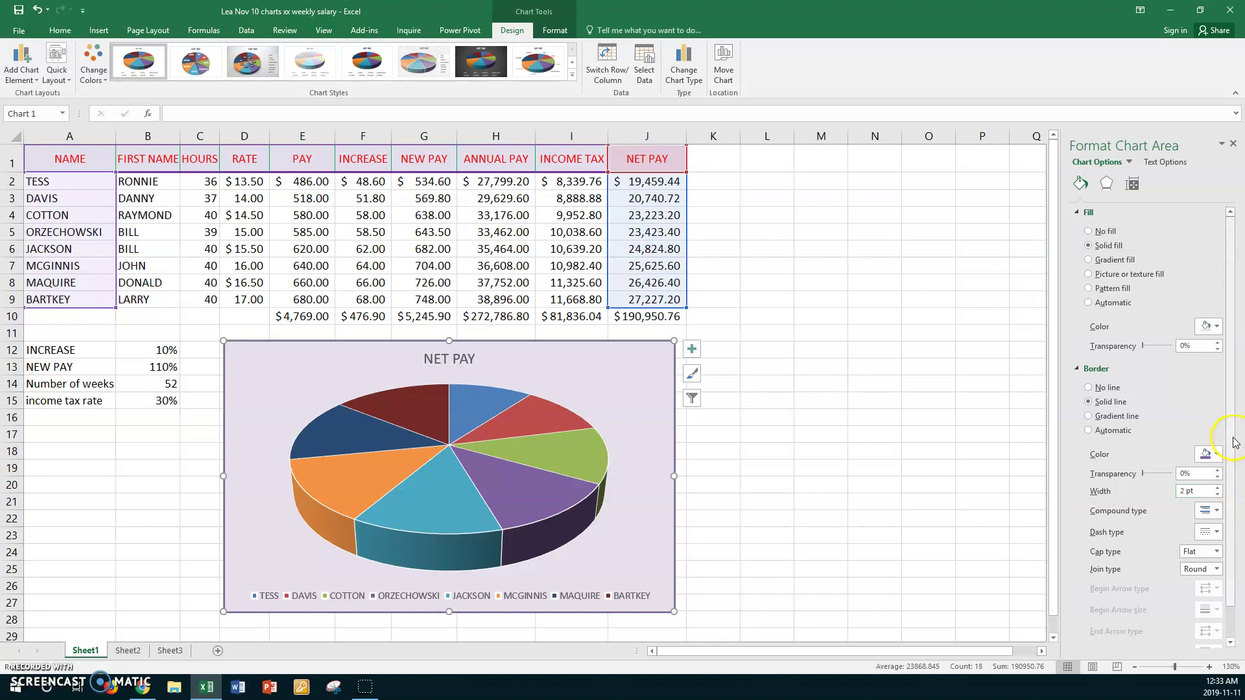
pyautogui.scroll(-1, 1236, 443)
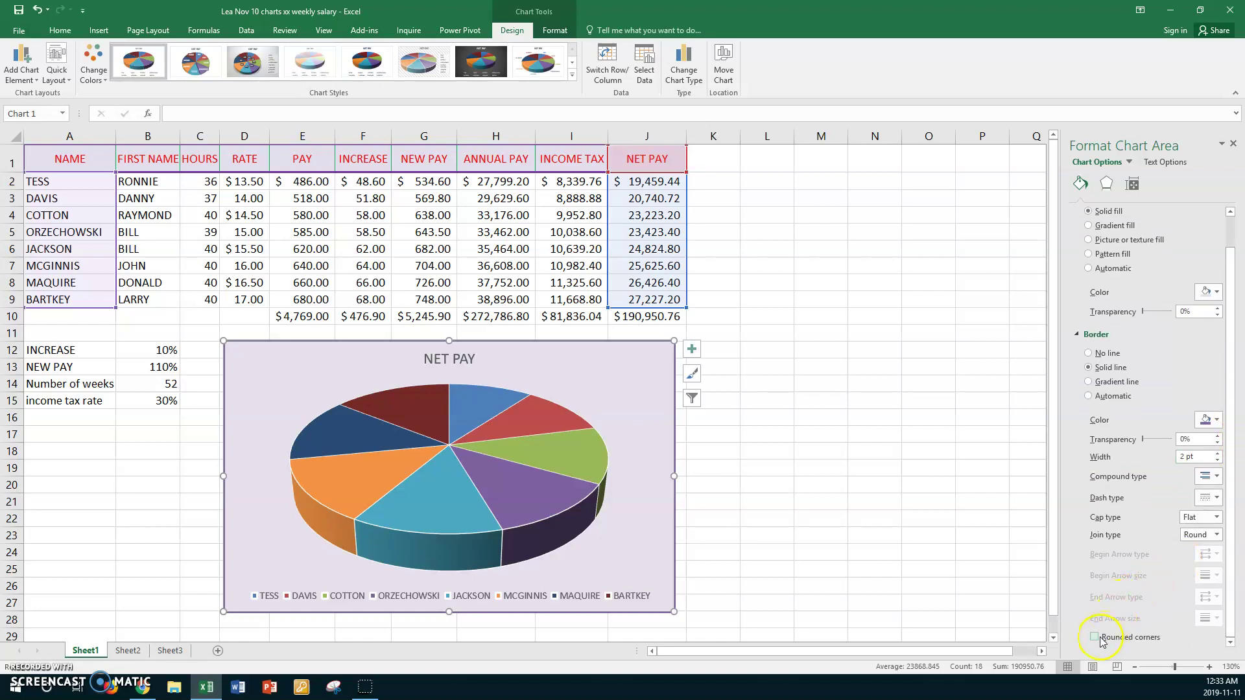
pyautogui.click(1096, 638)
pyautogui.click(1206, 506)
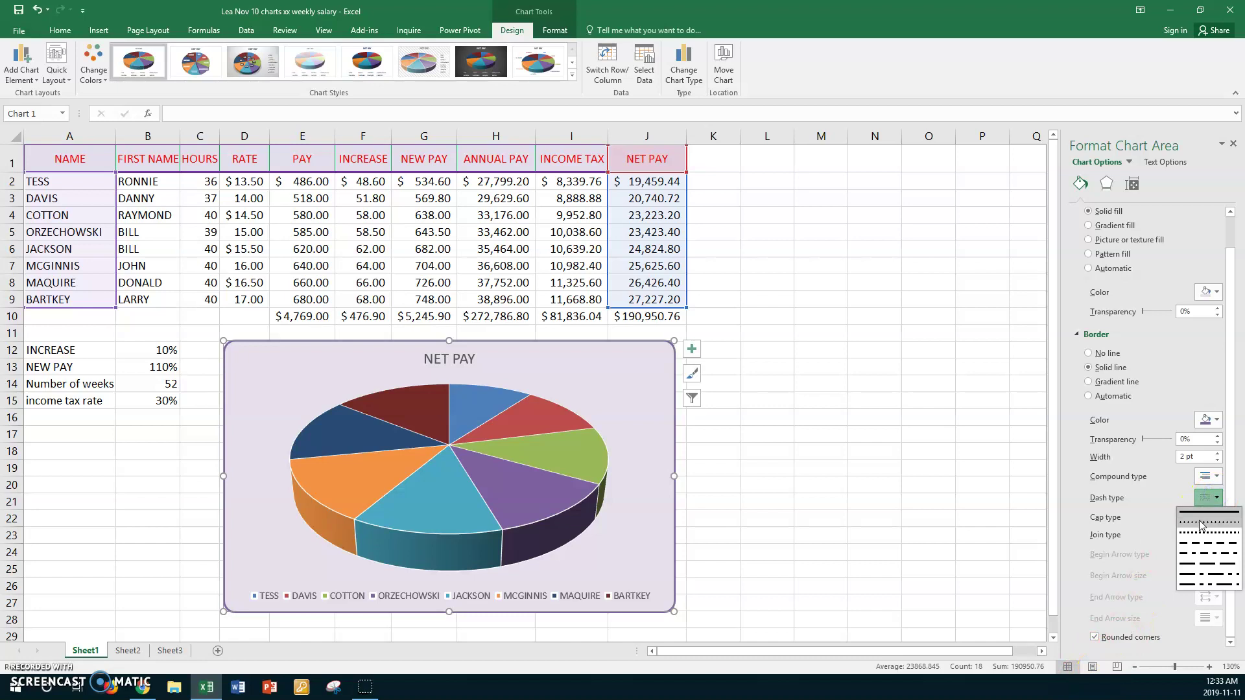
pyautogui.click(1201, 523)
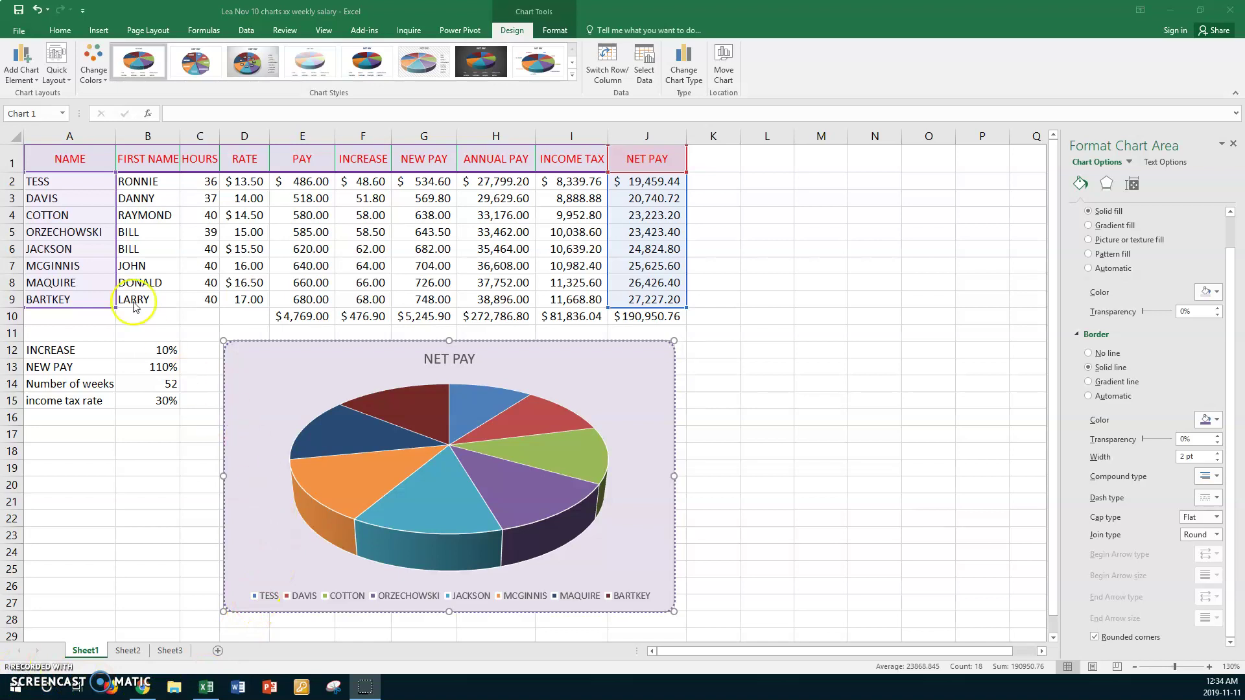
# Add net pay data labels to the pie slices with Best Fit placement.
pyautogui.click(33, 77)
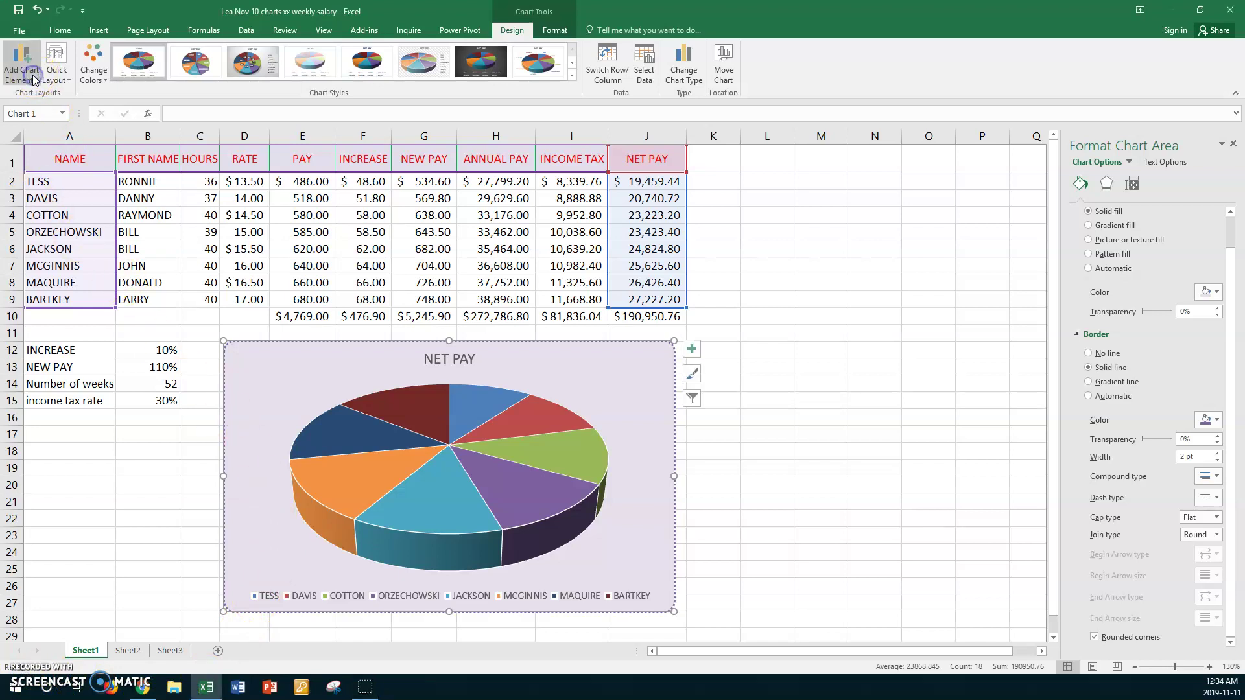
pyautogui.moveTo(38, 111)
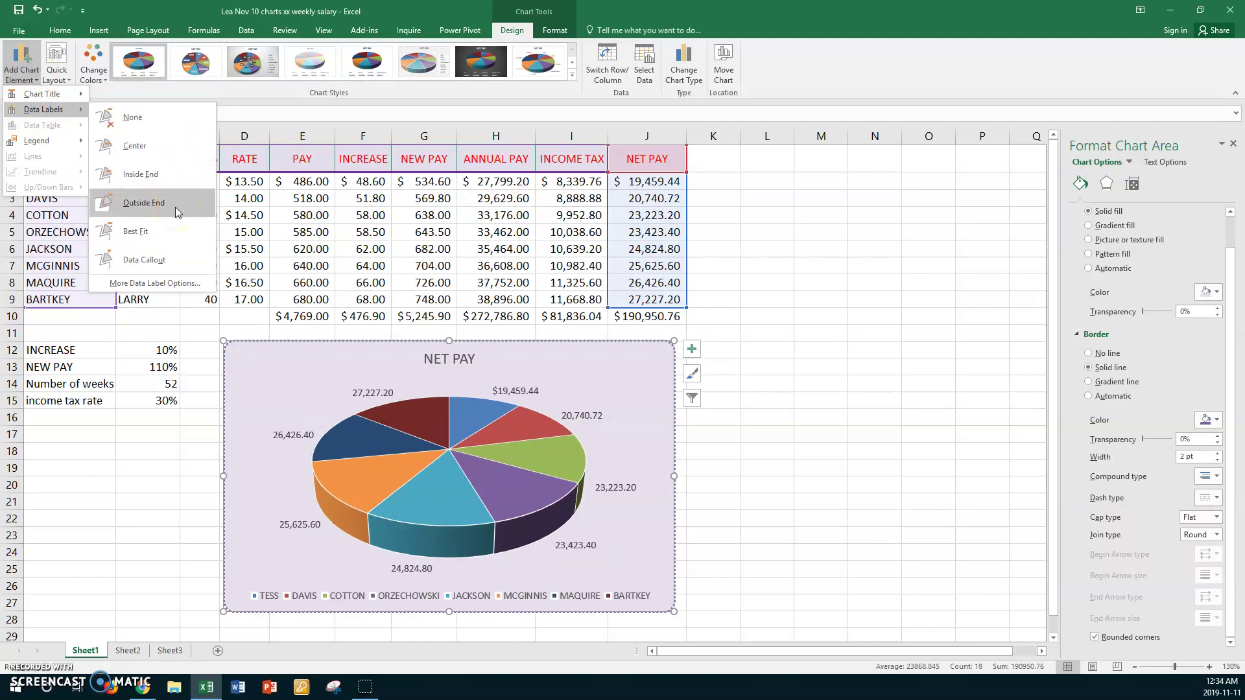
pyautogui.click(178, 176)
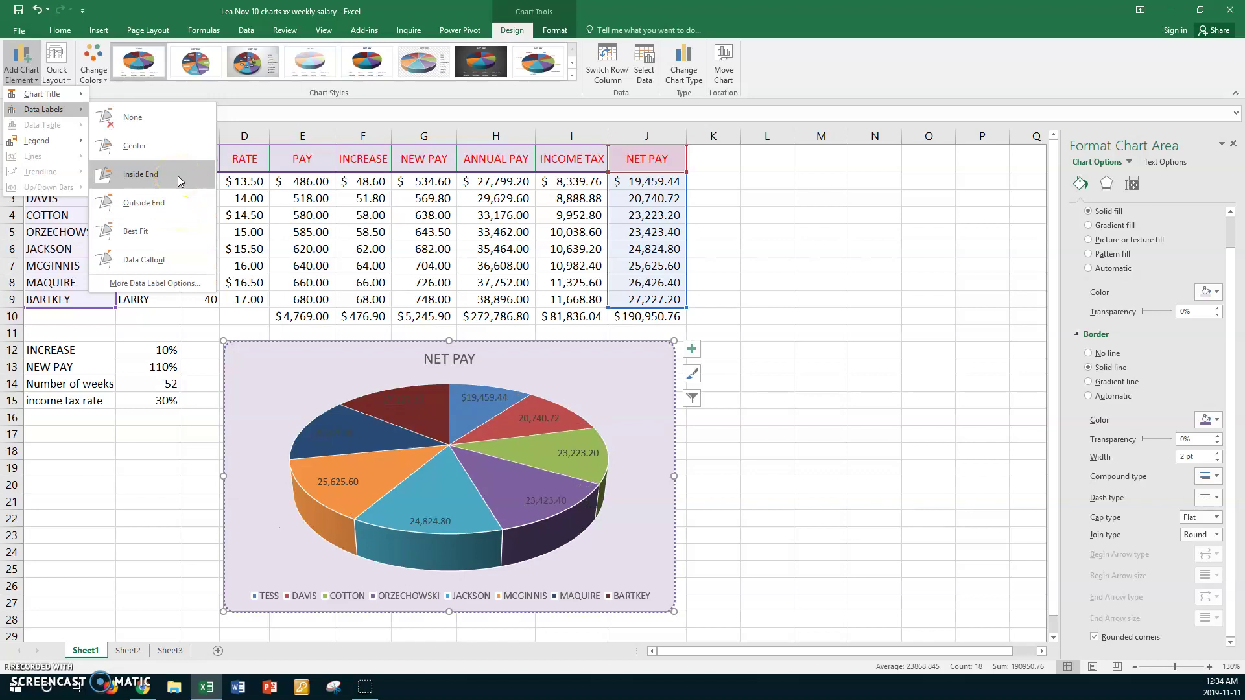
pyautogui.click(154, 239)
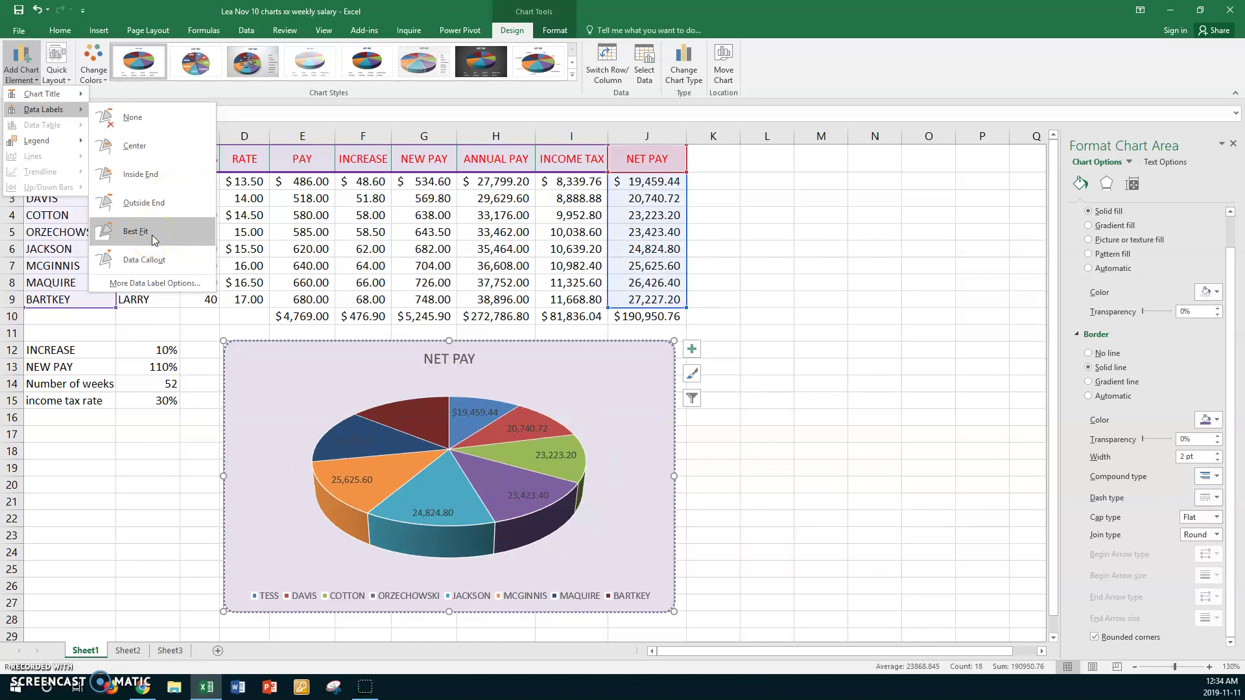
# Give all the pie's data labels a solid white fill with no border line.
pyautogui.click(152, 235)
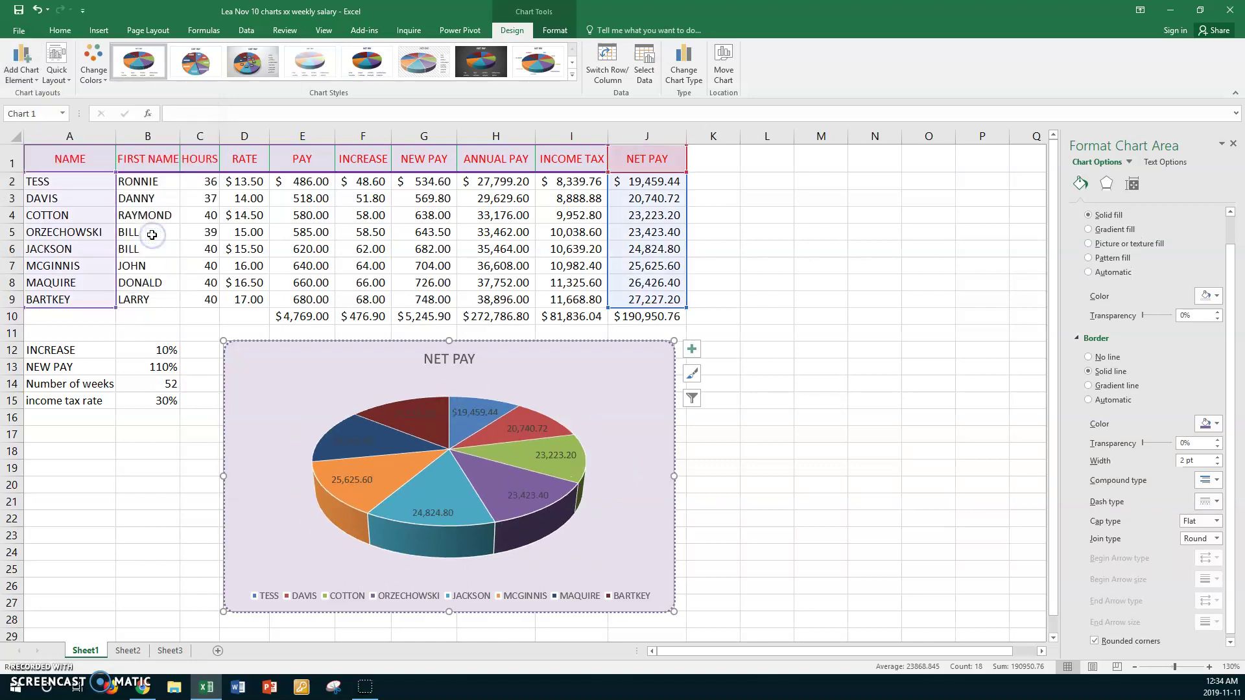
pyautogui.click(269, 368)
pyautogui.click(477, 413)
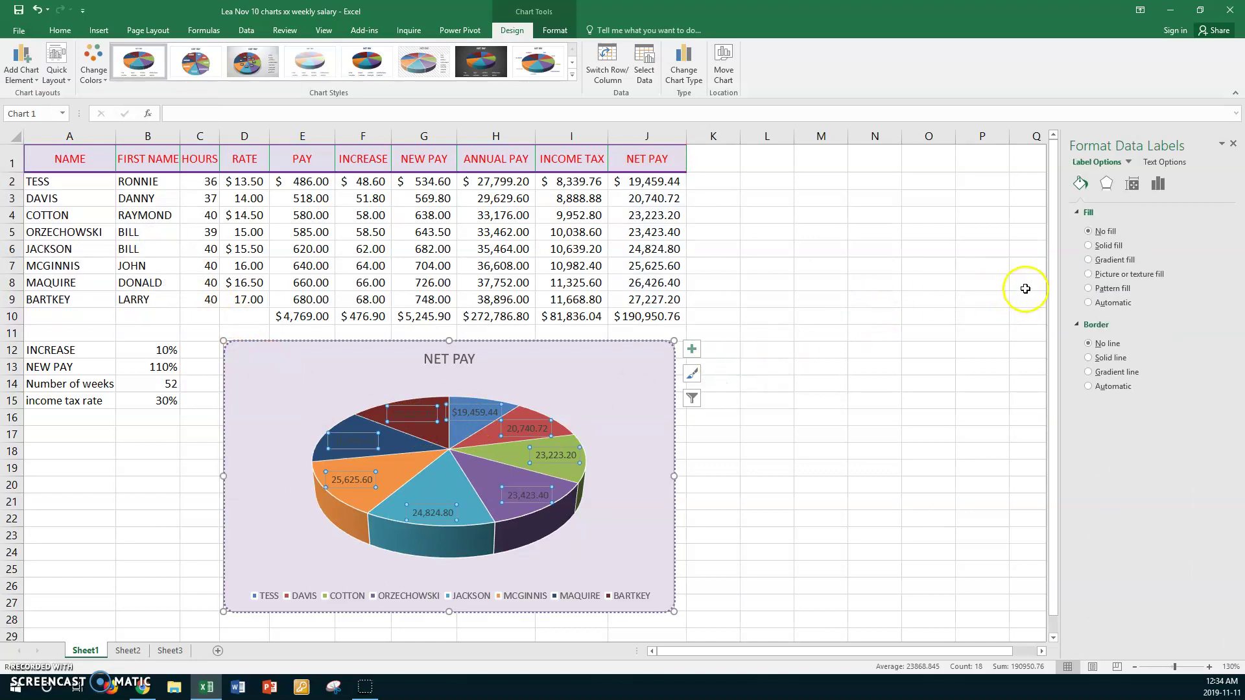
pyautogui.click(1089, 245)
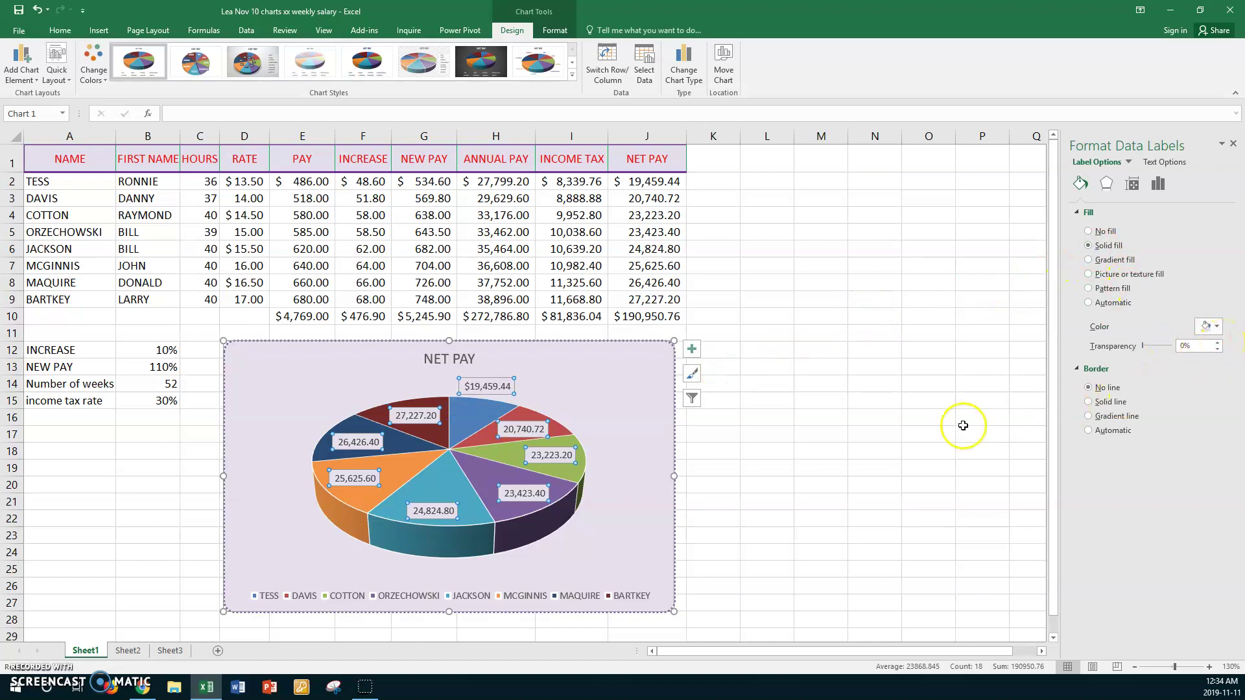
pyautogui.click(634, 433)
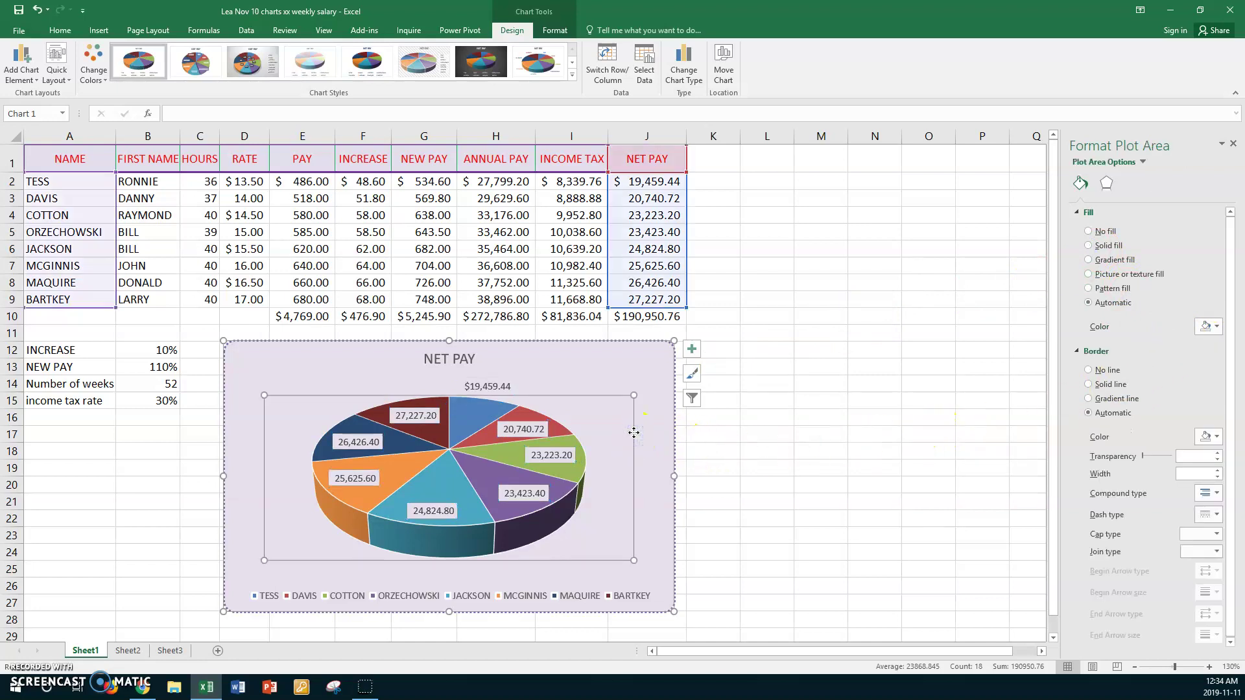
pyautogui.click(418, 422)
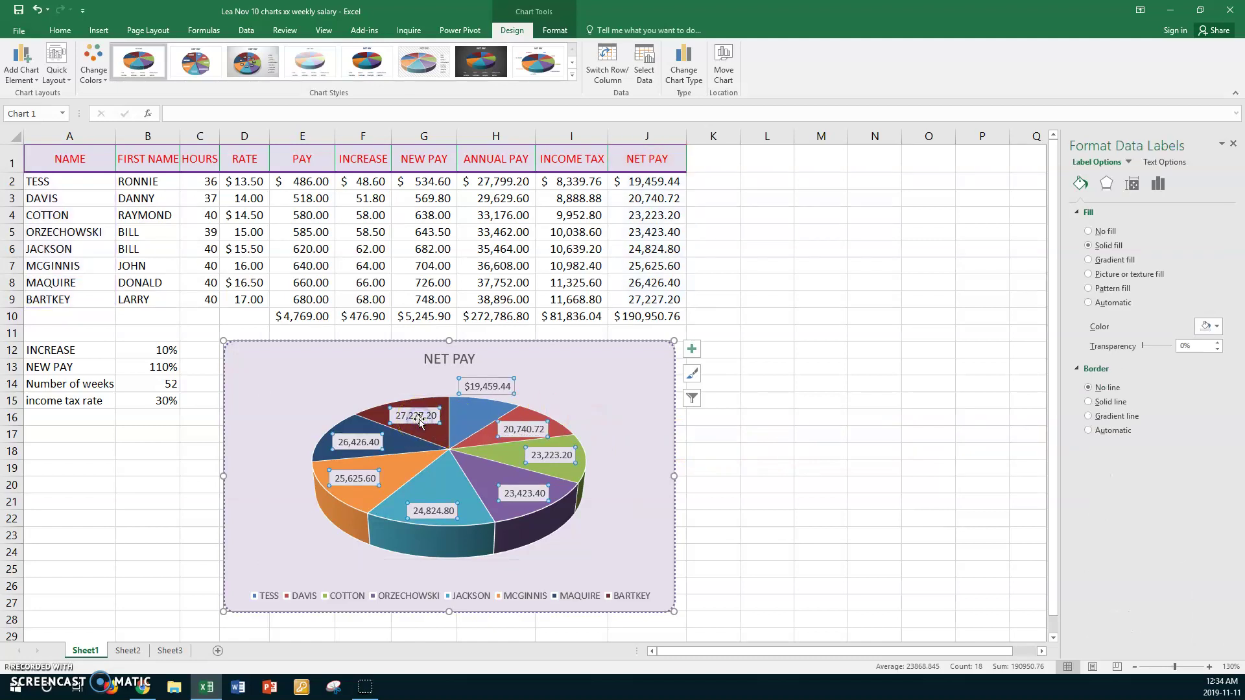
pyautogui.click(680, 423)
pyautogui.click(1132, 186)
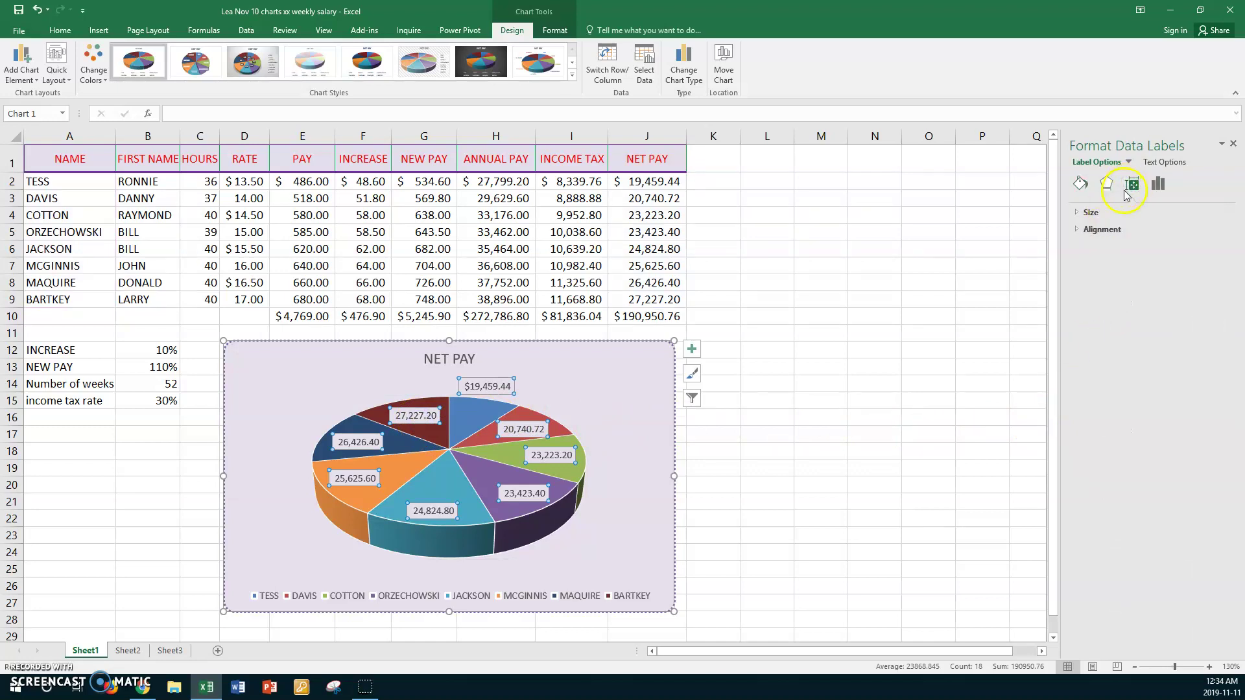
# Format the data labels as Accounting with a $ symbol and 2 decimal places.
pyautogui.click(1159, 184)
pyautogui.click(1077, 230)
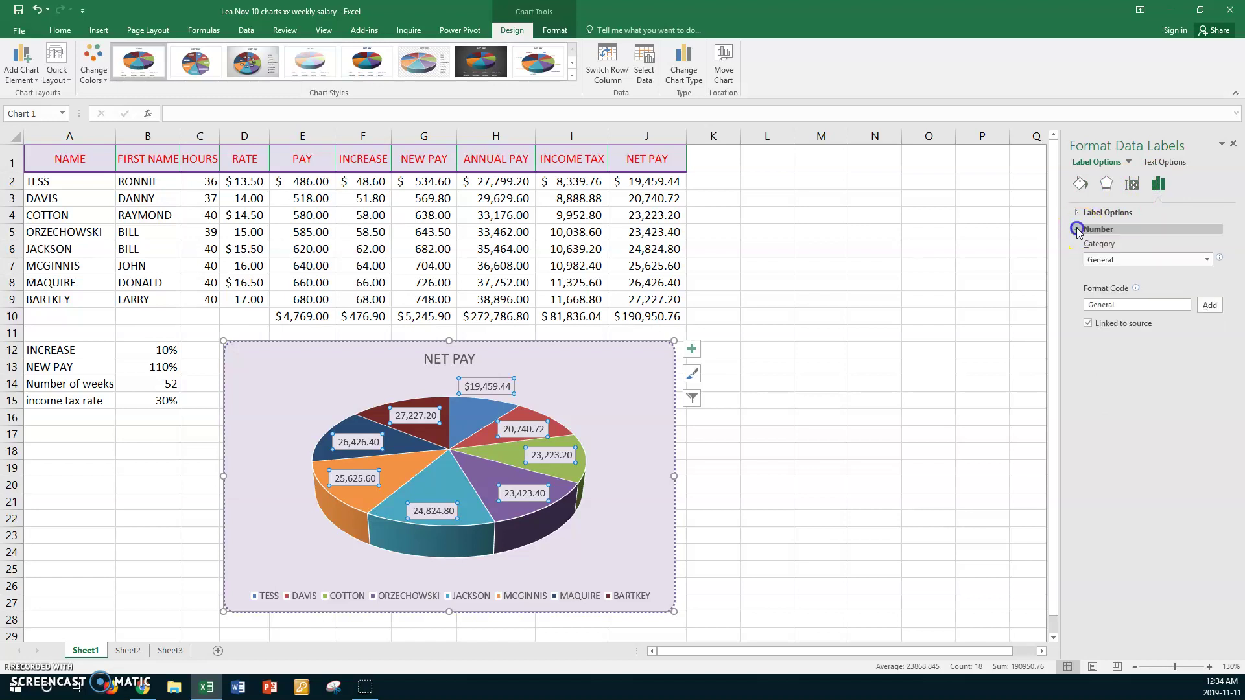
pyautogui.click(1208, 262)
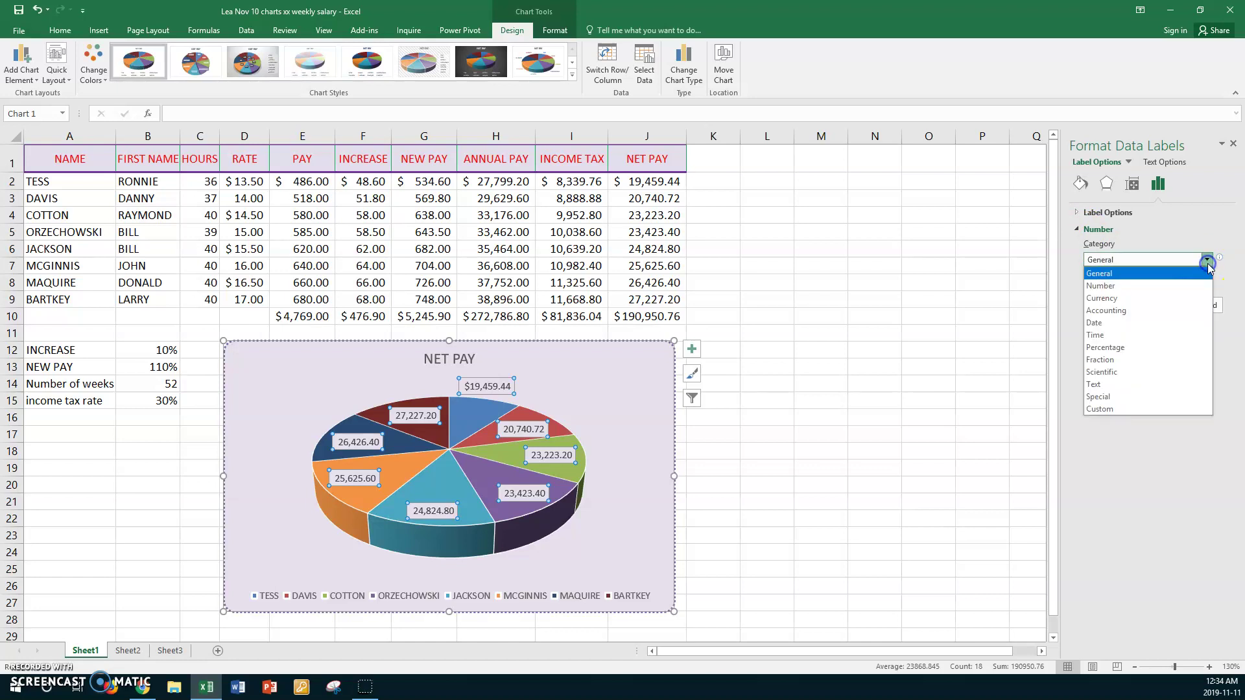
pyautogui.click(1105, 312)
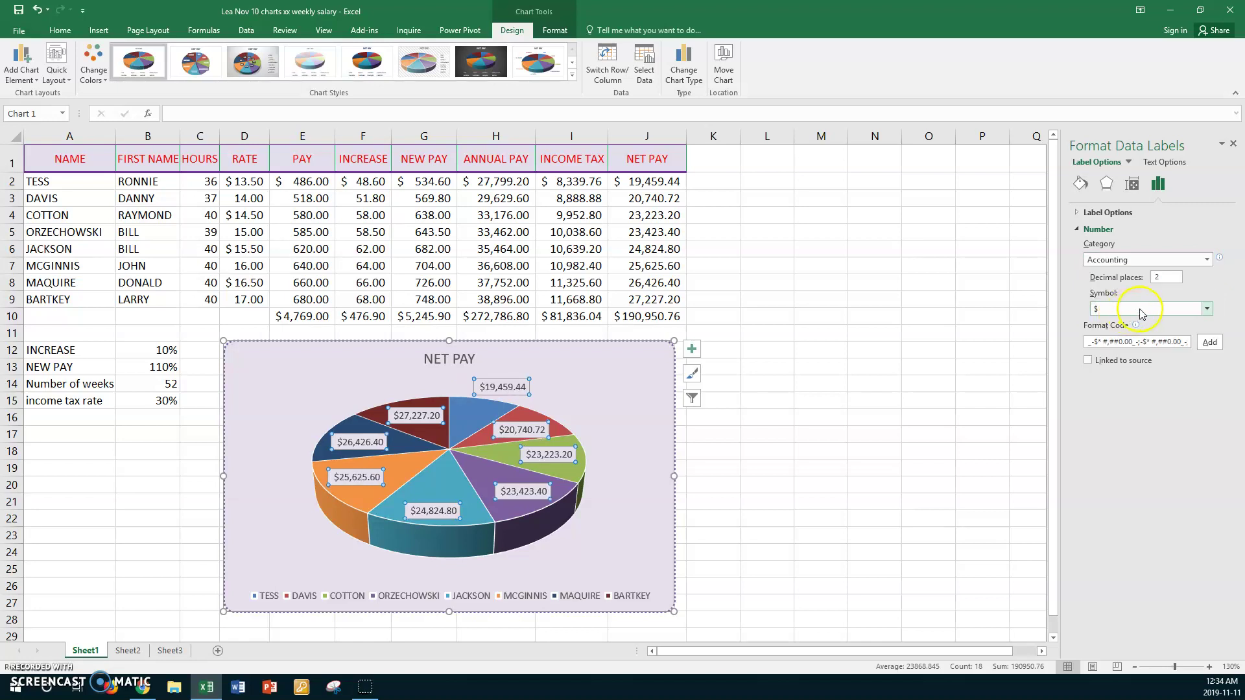
pyautogui.moveTo(1173, 276); pyautogui.dragTo(1138, 284)
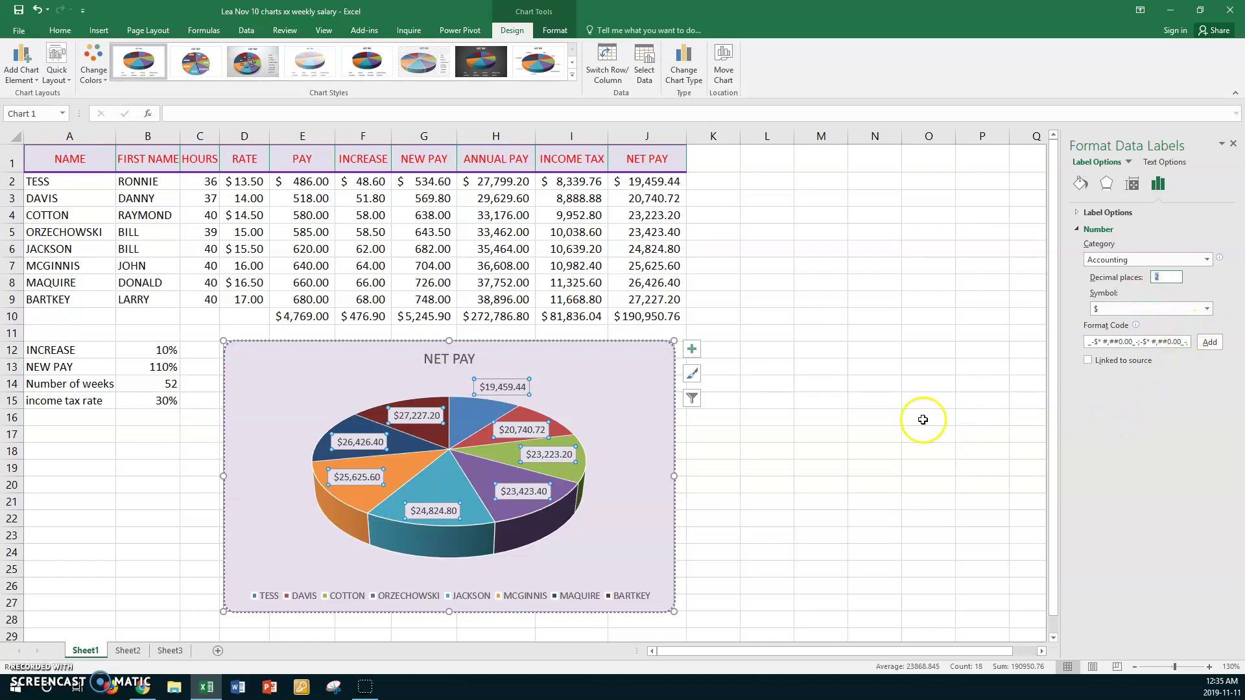
pyautogui.click(633, 410)
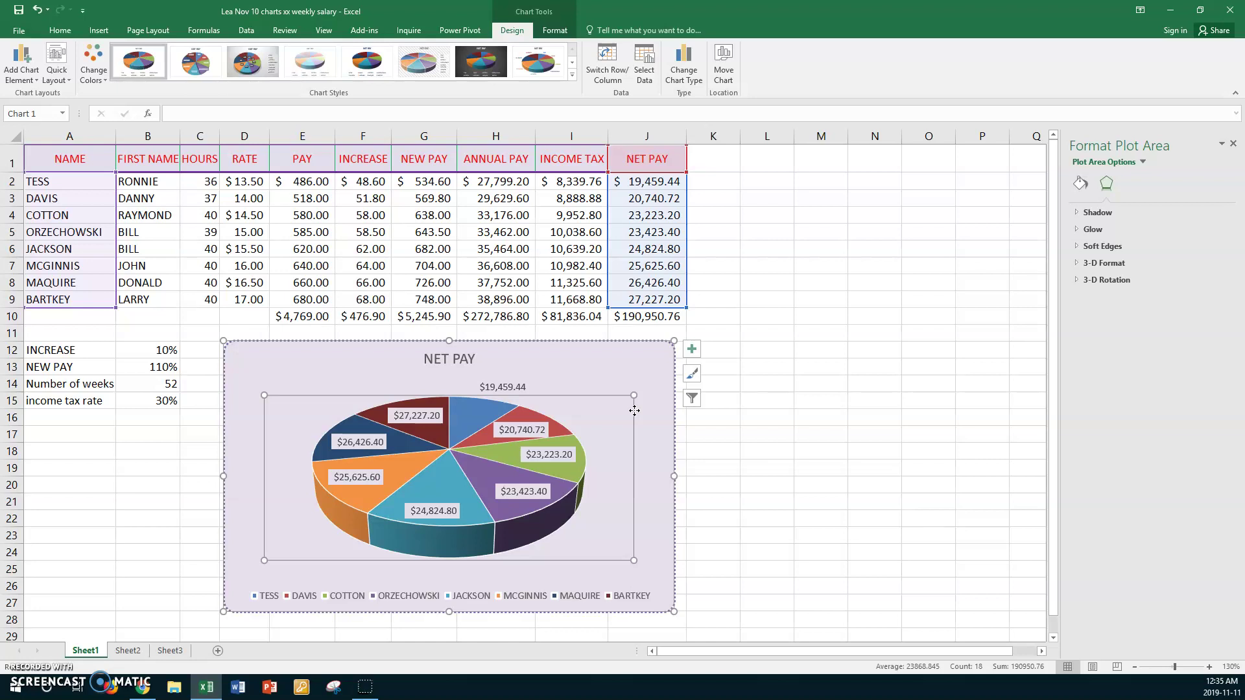
# Select just the MCGINNIS data point within the NET PAY pie series.
pyautogui.click(621, 362)
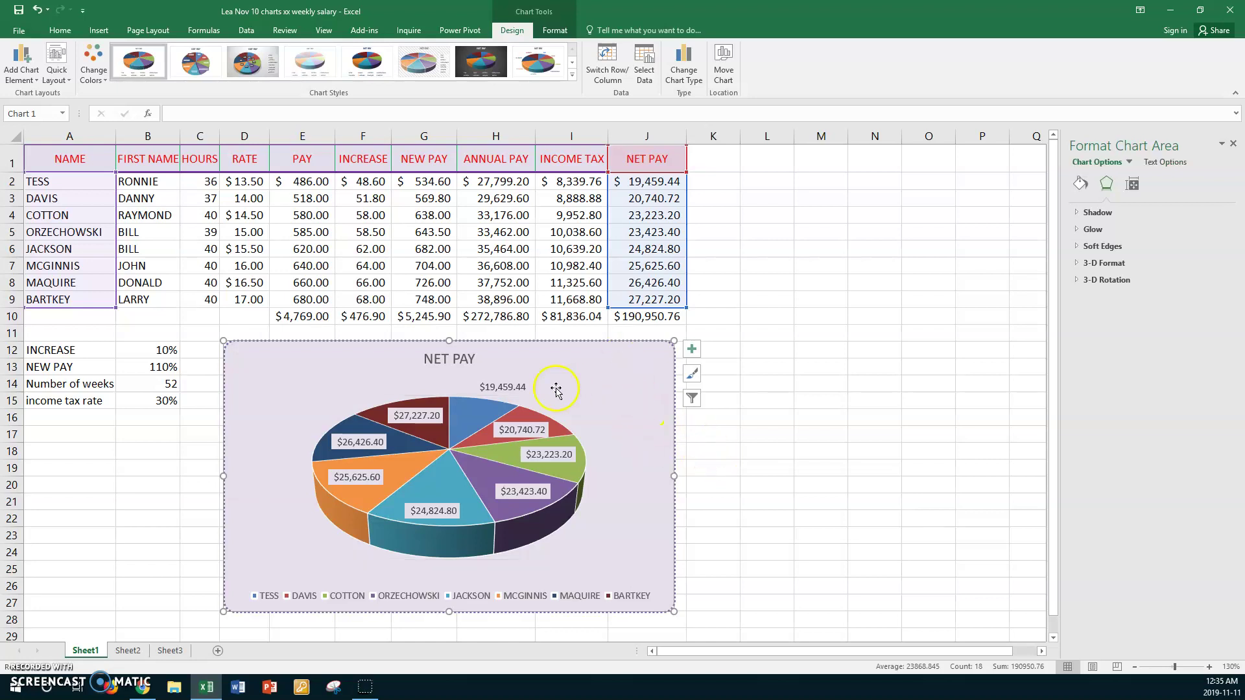
pyautogui.click(485, 403)
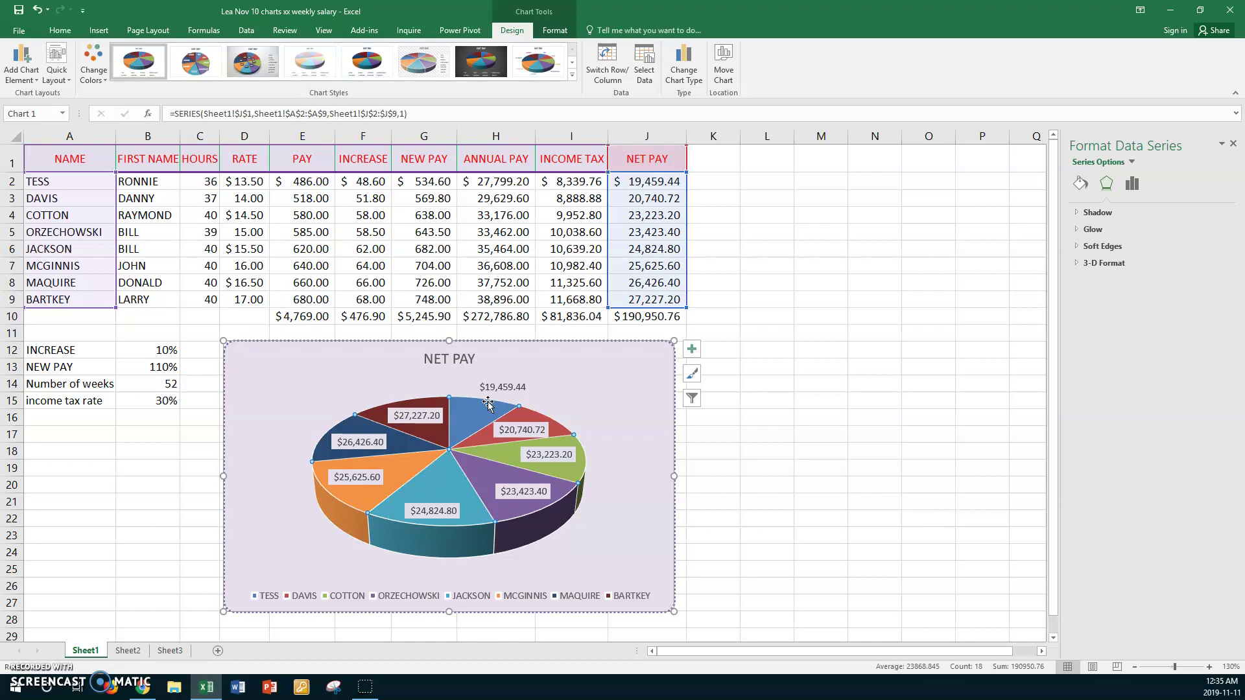
pyautogui.click(345, 498)
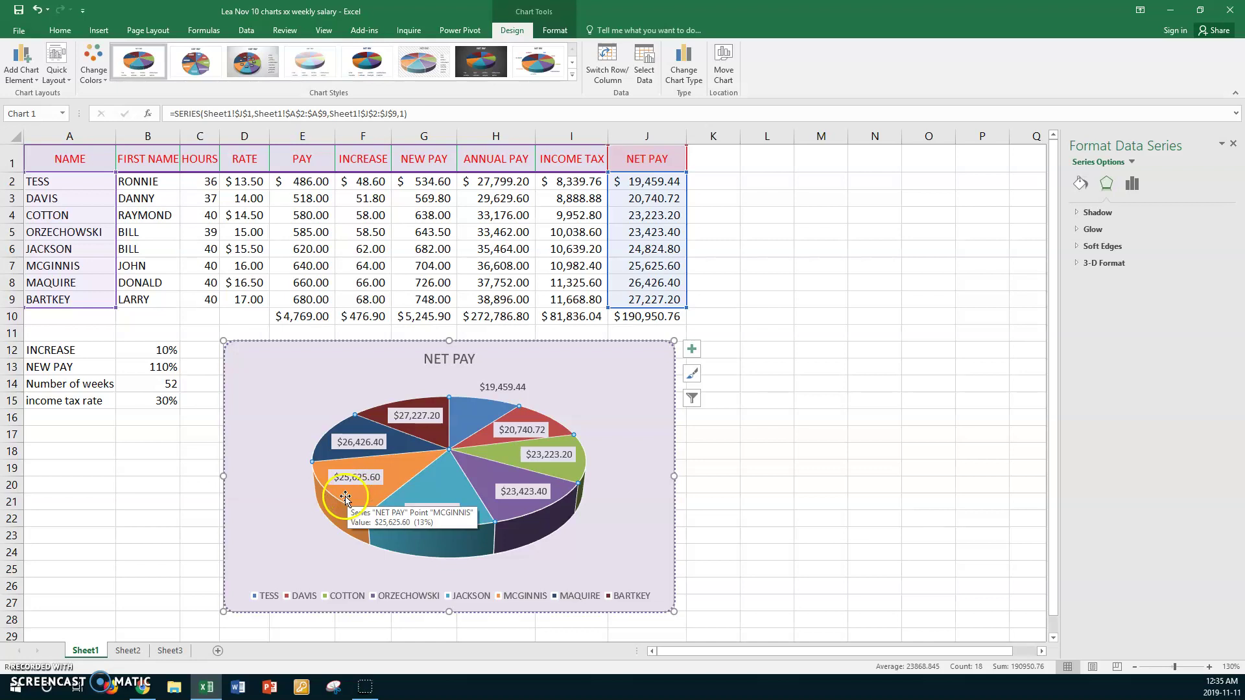
pyautogui.click(345, 498)
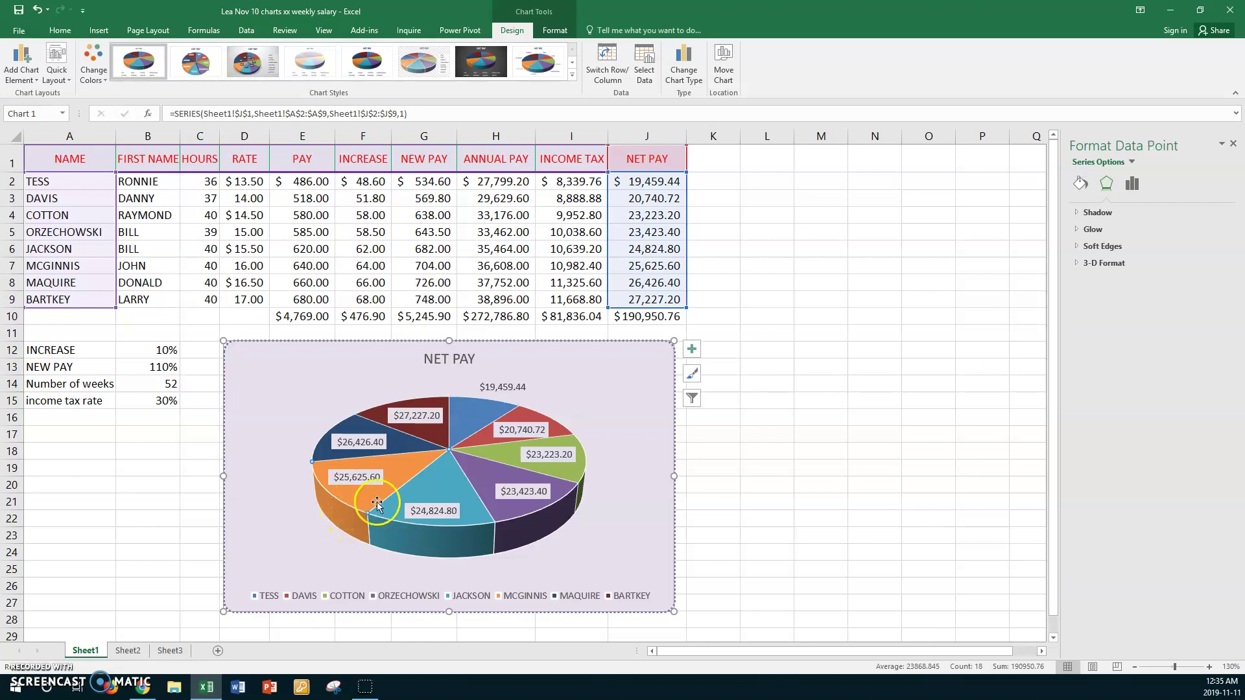
pyautogui.moveTo(322, 505)
# Set the MCGINNIS slice to picture or texture fill, browse the DTP folder, then cancel.
pyautogui.click(1080, 183)
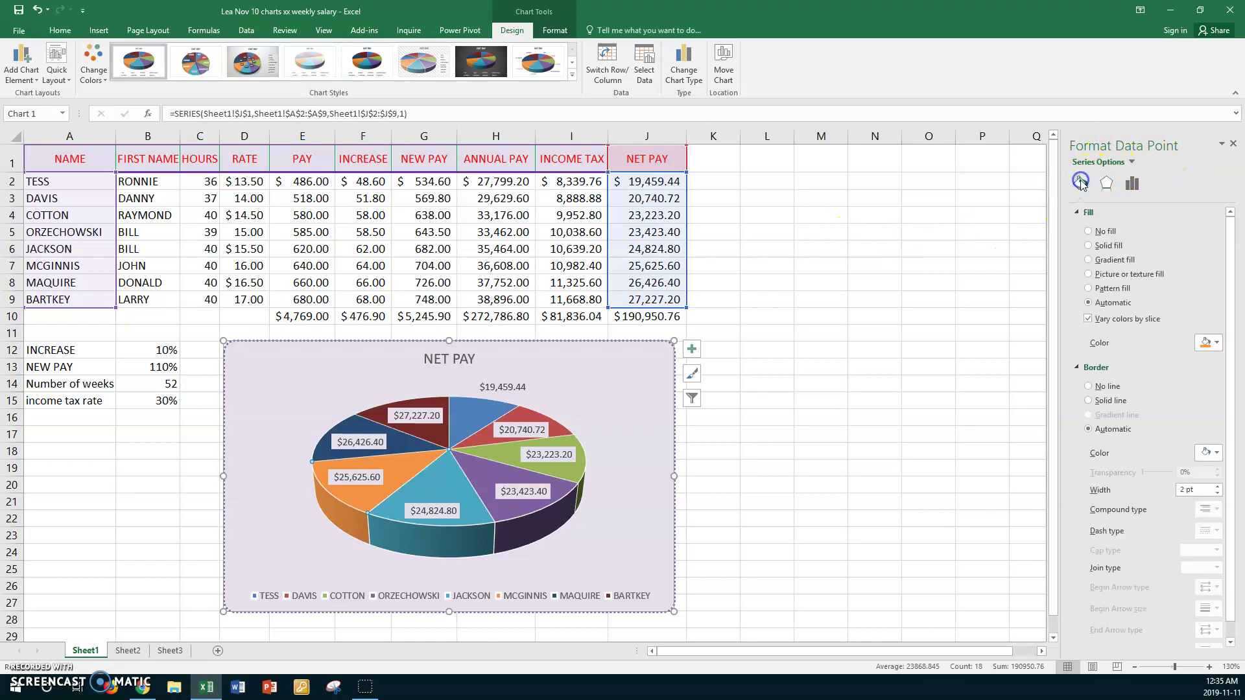
pyautogui.click(1089, 274)
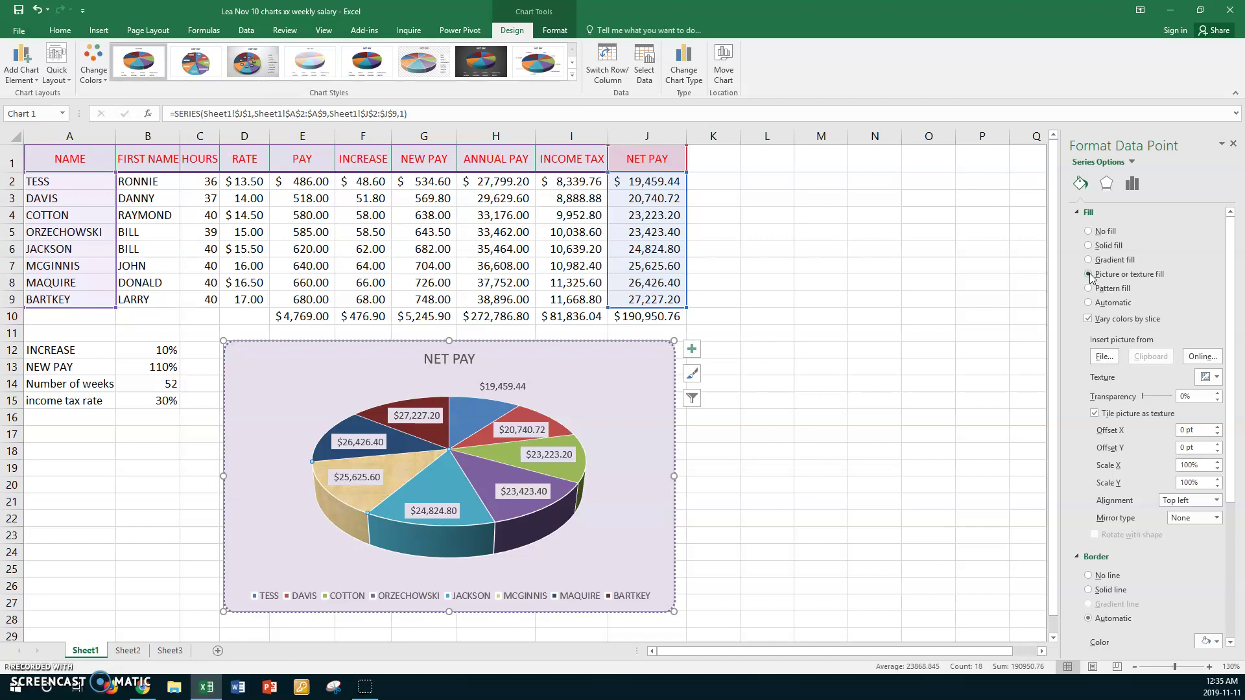
pyautogui.click(1105, 357)
pyautogui.click(1106, 361)
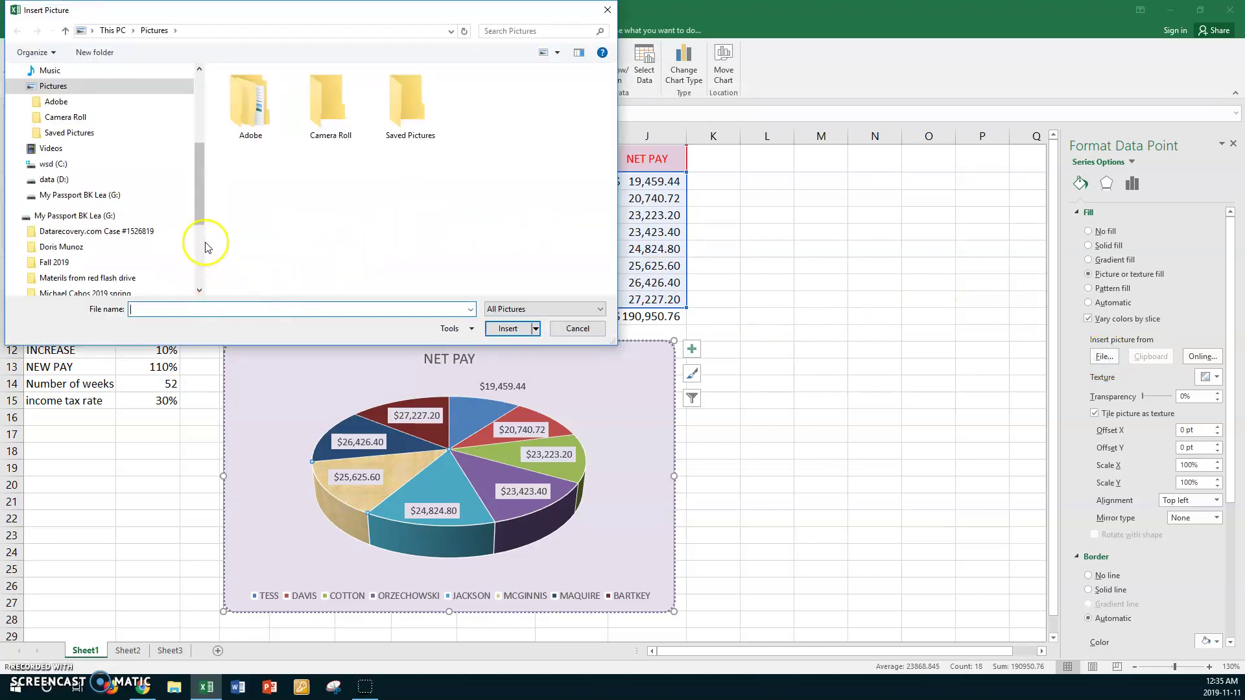
pyautogui.click(57, 181)
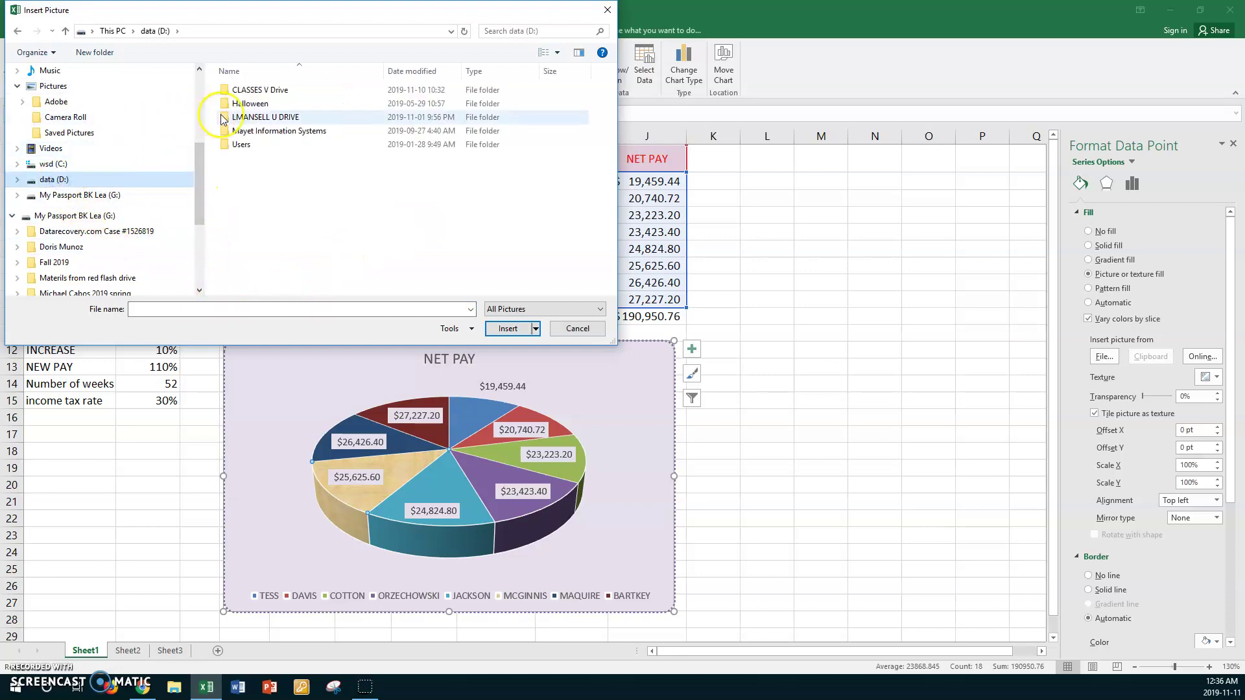
pyautogui.click(223, 117)
pyautogui.doubleClick(223, 118)
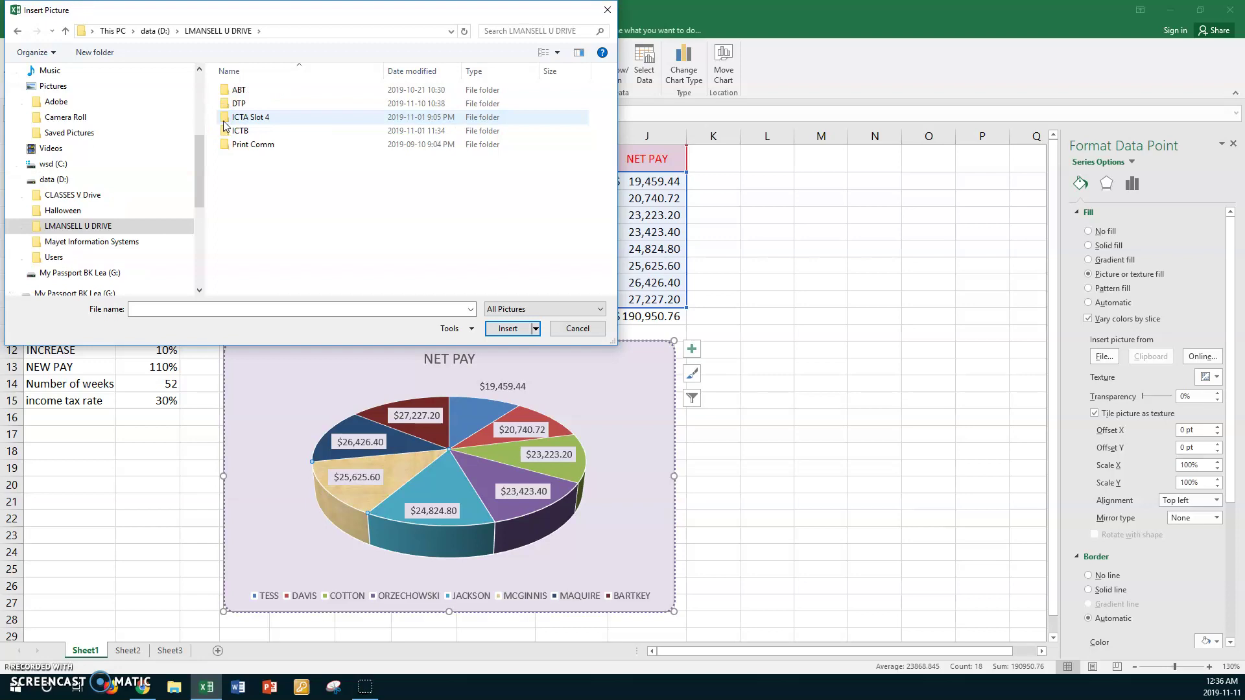
pyautogui.doubleClick(225, 104)
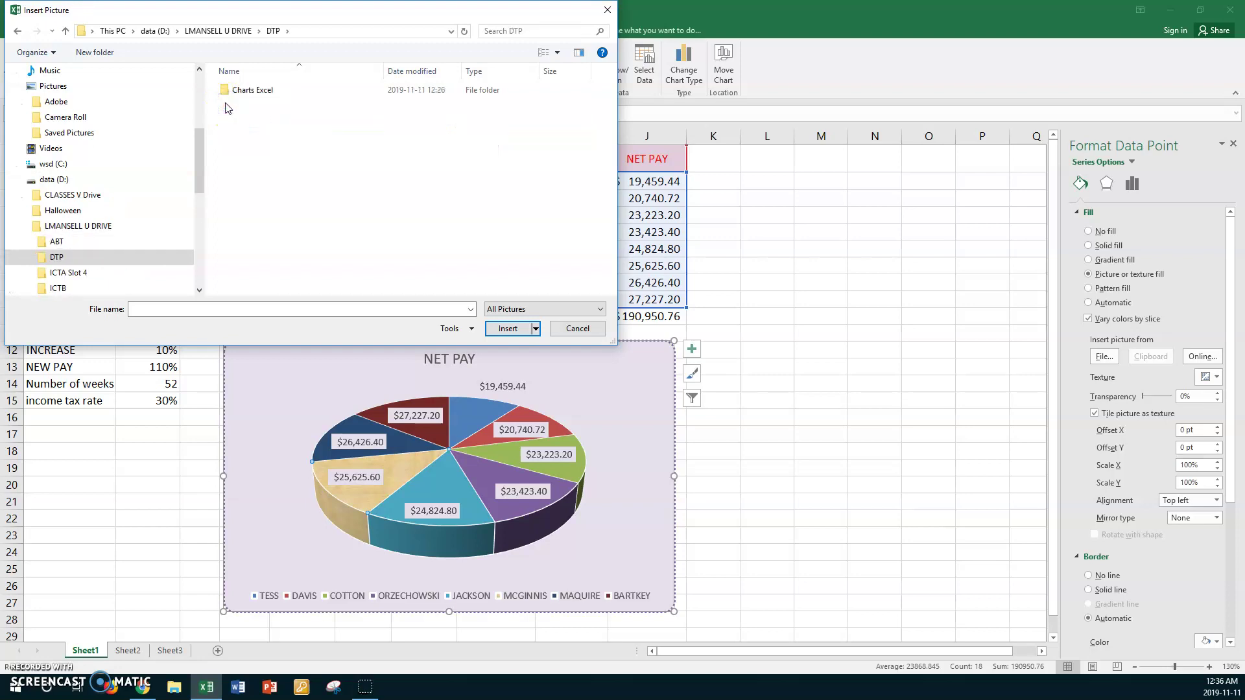
pyautogui.click(584, 329)
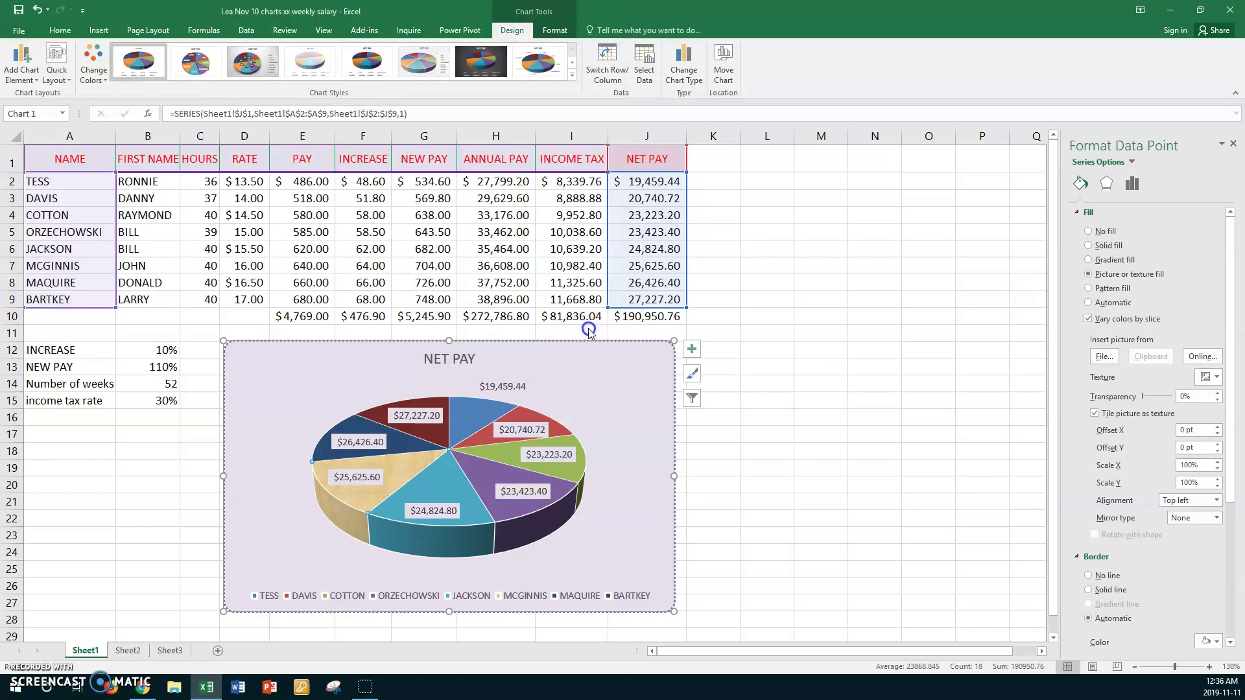
# Search Bing online pictures for 'salary' and browse the results.
pyautogui.click(1202, 356)
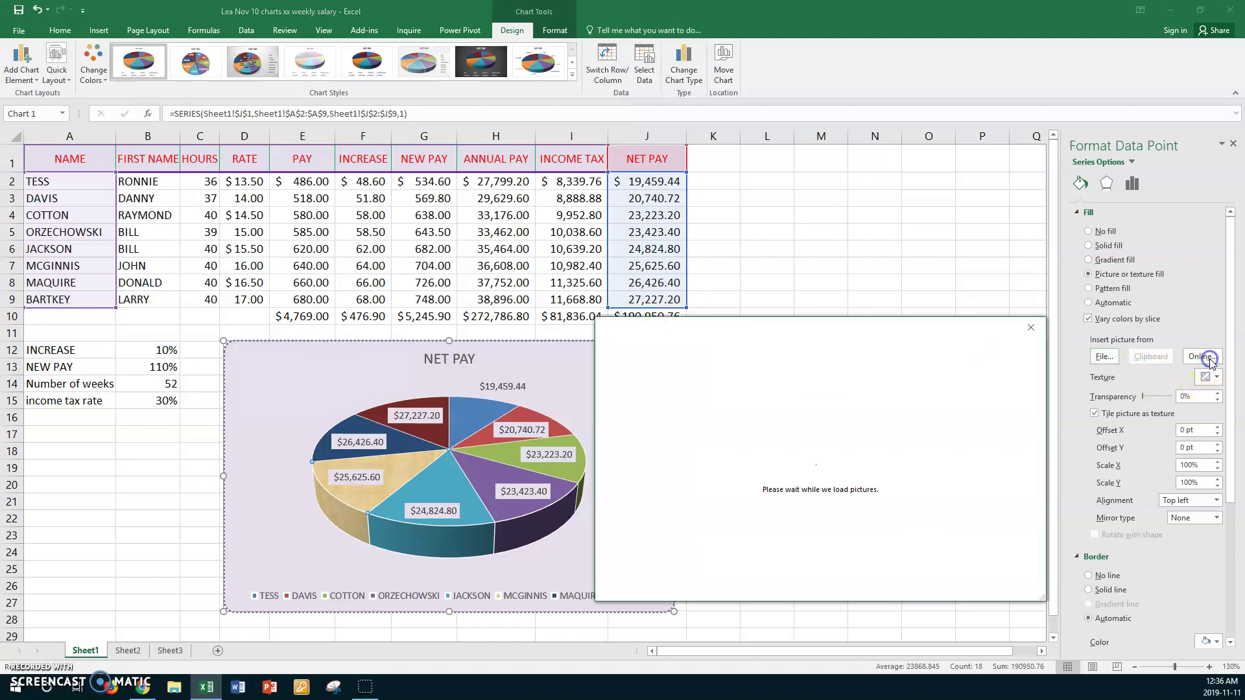
pyautogui.click(923, 423)
pyautogui.click(880, 394)
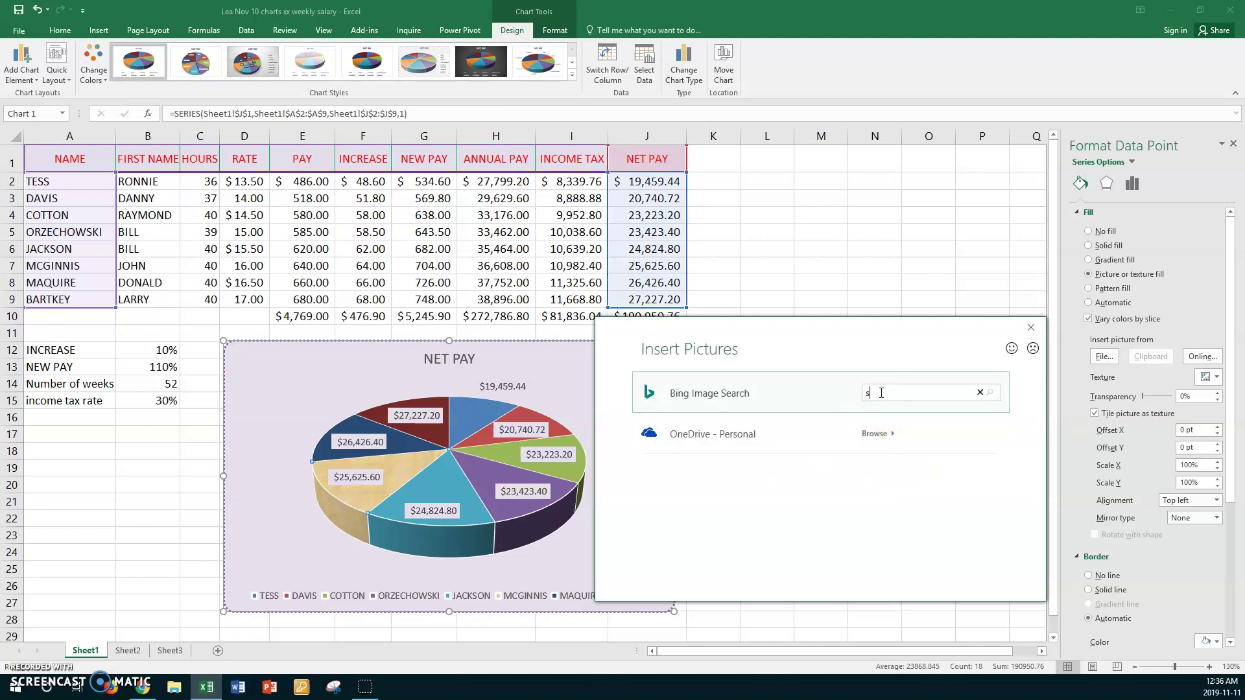
pyautogui.write('salary')
pyautogui.press('Return')
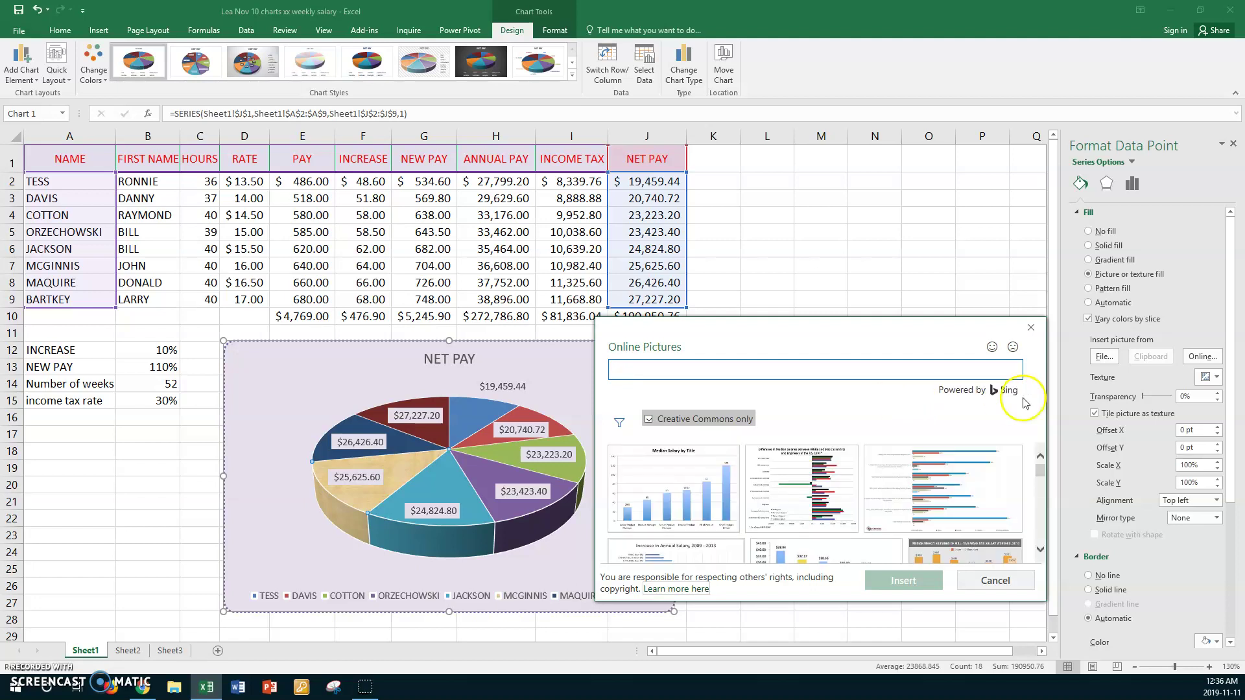
pyautogui.moveTo(1042, 467); pyautogui.dragTo(1051, 531)
pyautogui.click(1041, 550)
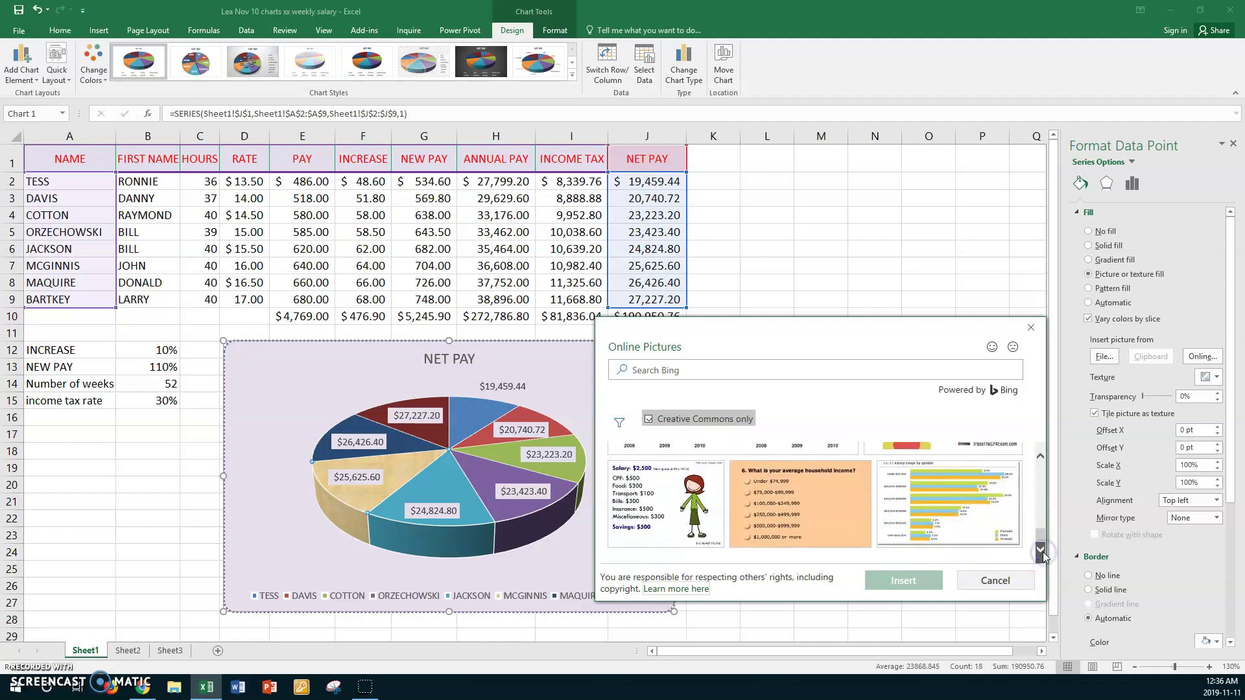
# Search again for 'earning', then close the picture window without inserting an image.
pyautogui.click(661, 367)
pyautogui.click(633, 369)
pyautogui.write('ear')
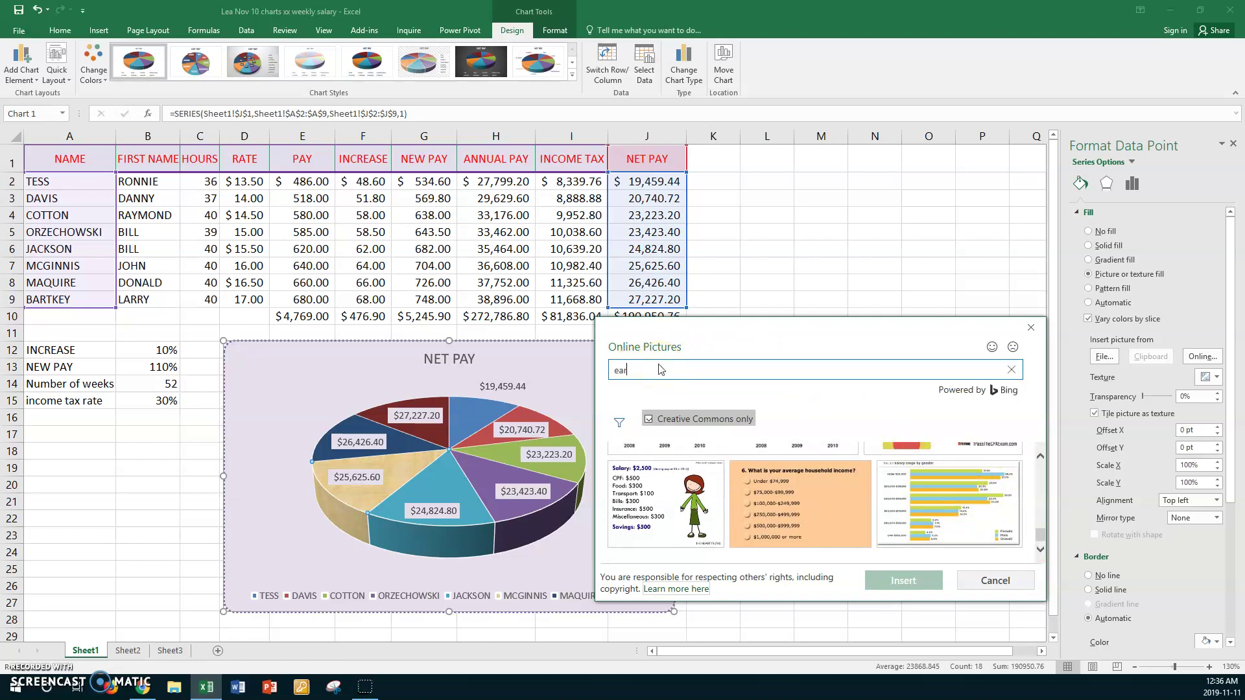
pyautogui.write('nings')
pyautogui.click(893, 584)
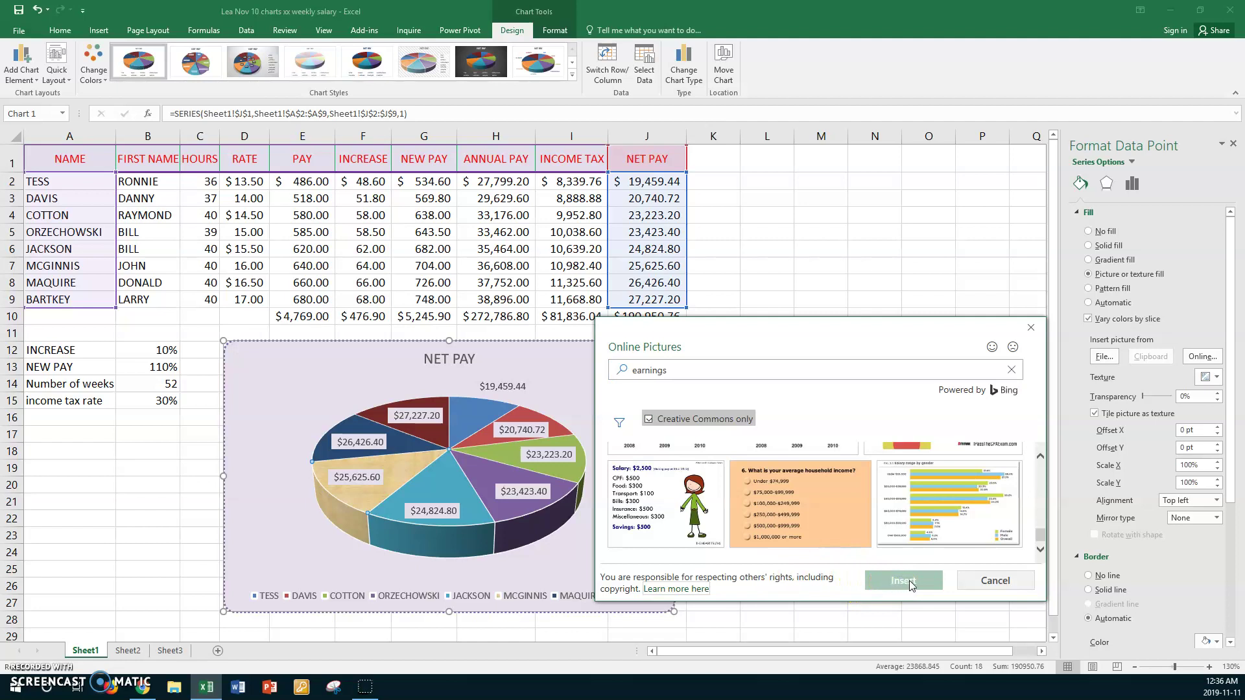
pyautogui.click(910, 586)
pyautogui.click(489, 561)
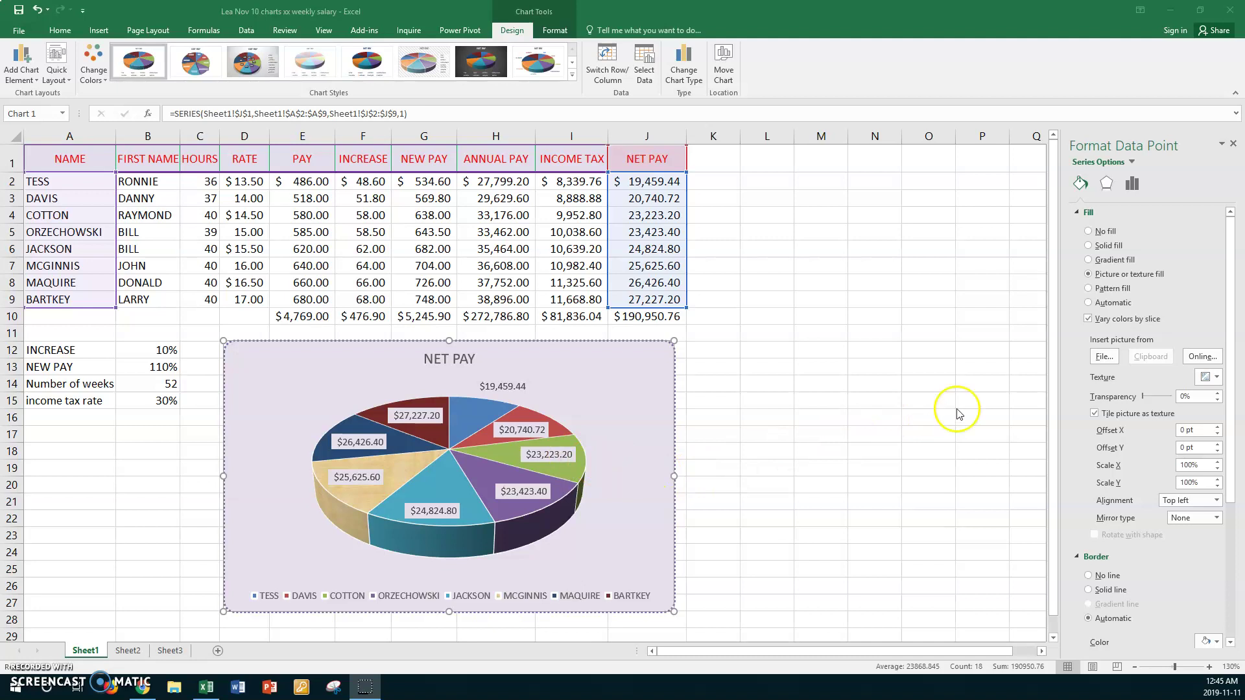
# Insert canadian-salaries-payroll-2018 from D:\CLASSES V Drive\DTP\Pictures as the MCGINNIS slice's picture fill.
pyautogui.click(1106, 360)
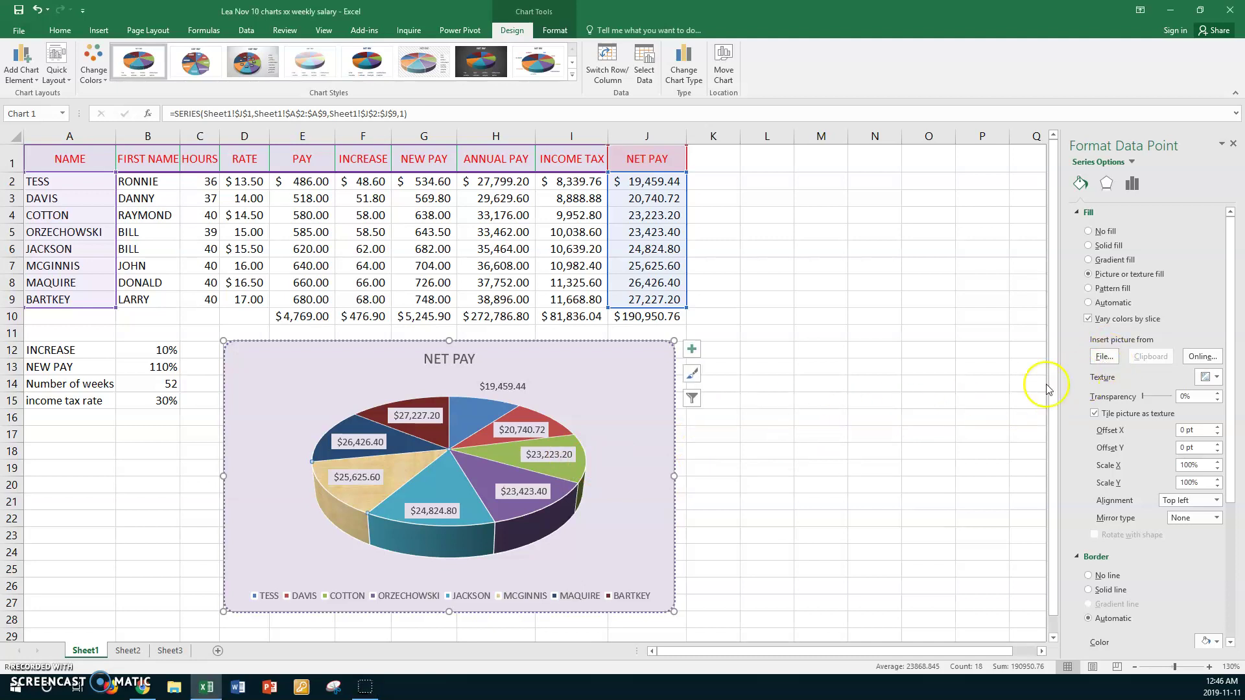
pyautogui.click(1106, 359)
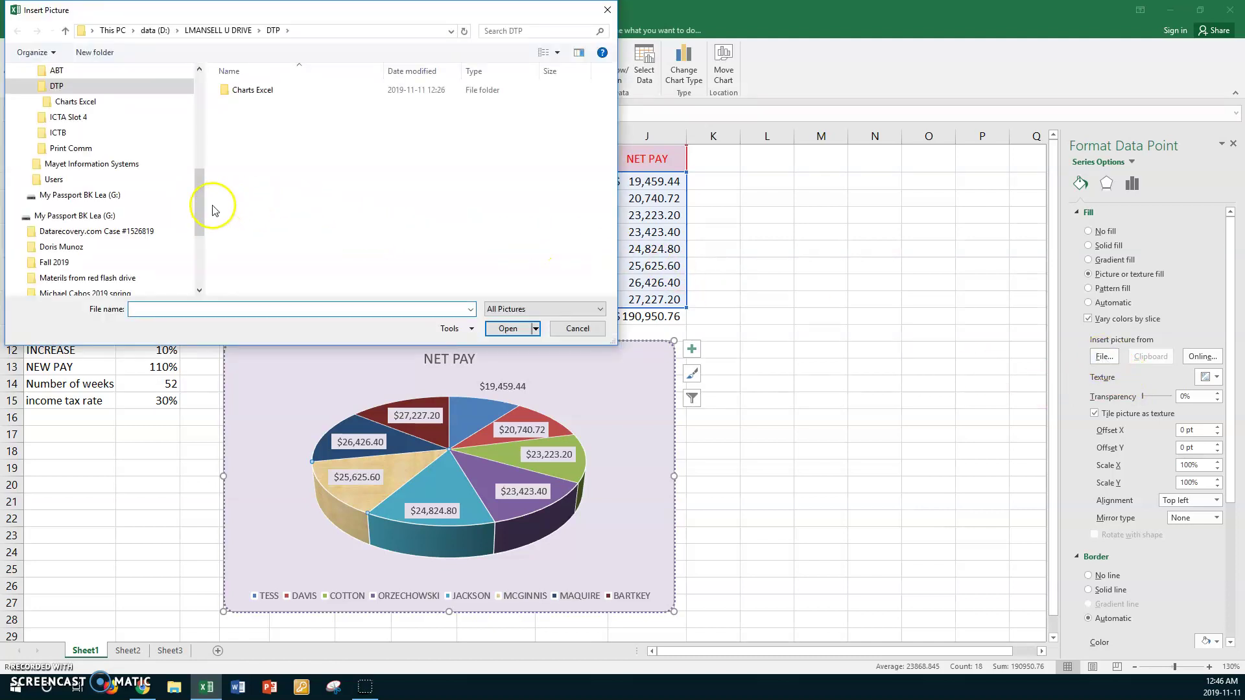
pyautogui.click(197, 195)
pyautogui.moveTo(197, 193); pyautogui.dragTo(196, 166)
pyautogui.click(68, 118)
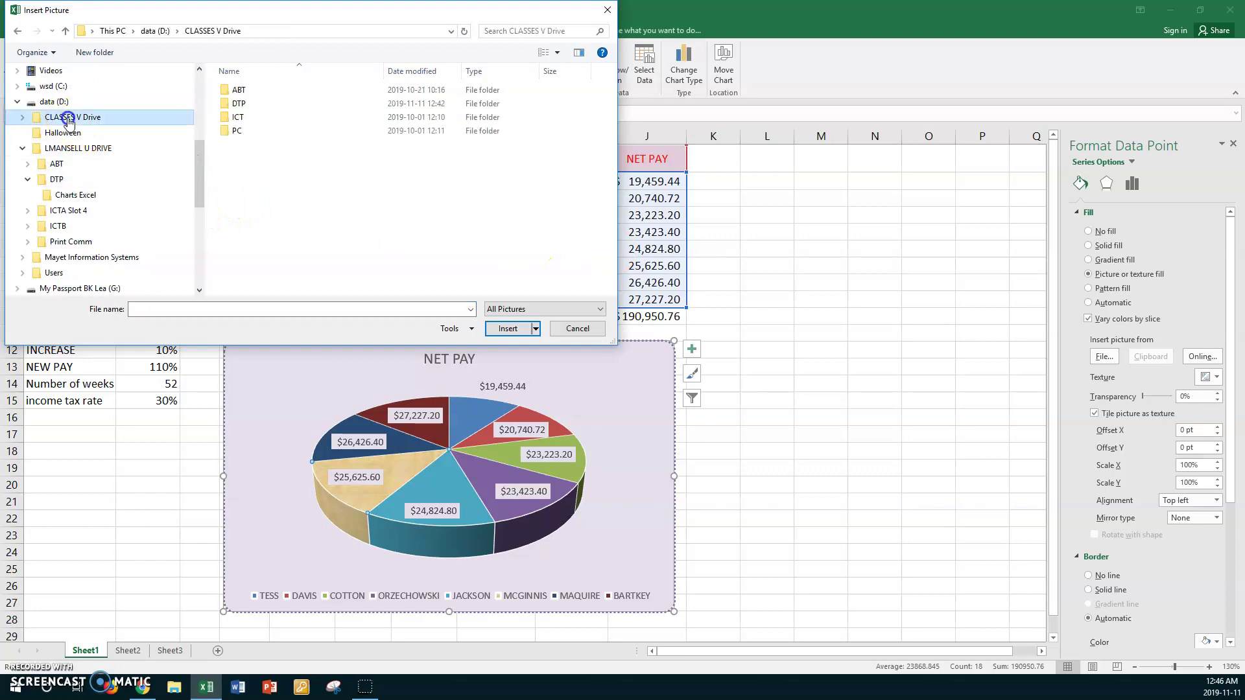
pyautogui.click(230, 104)
pyautogui.doubleClick(230, 104)
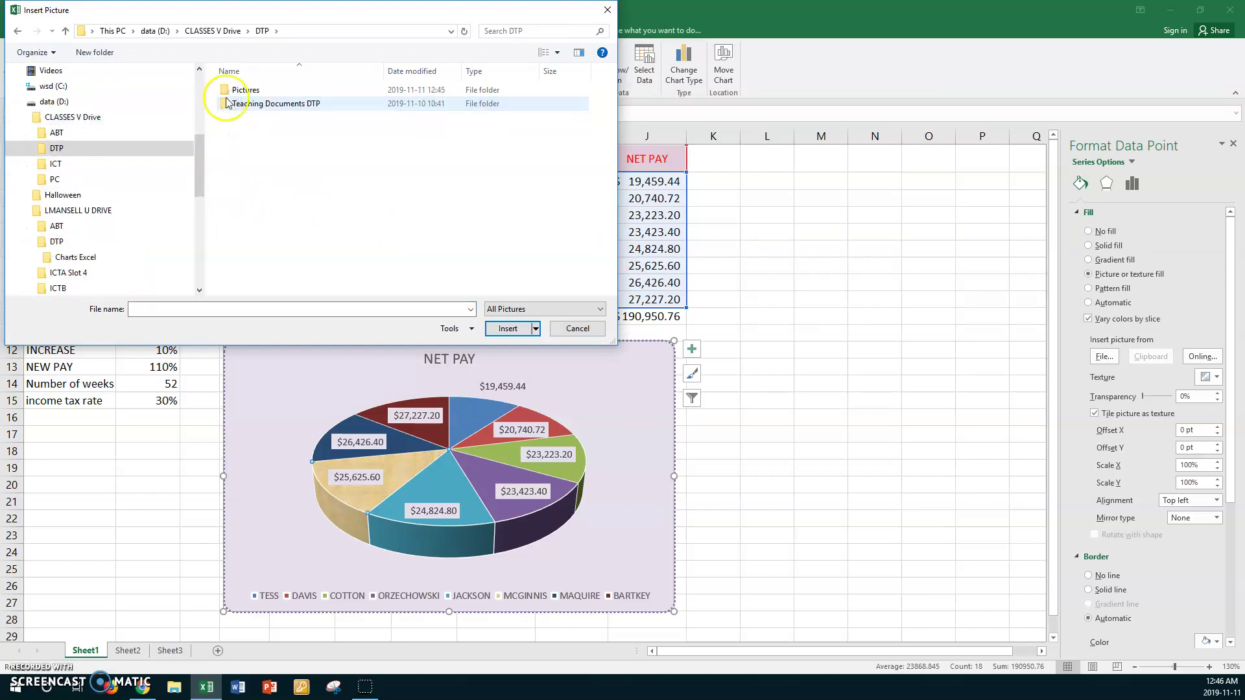
pyautogui.doubleClick(224, 87)
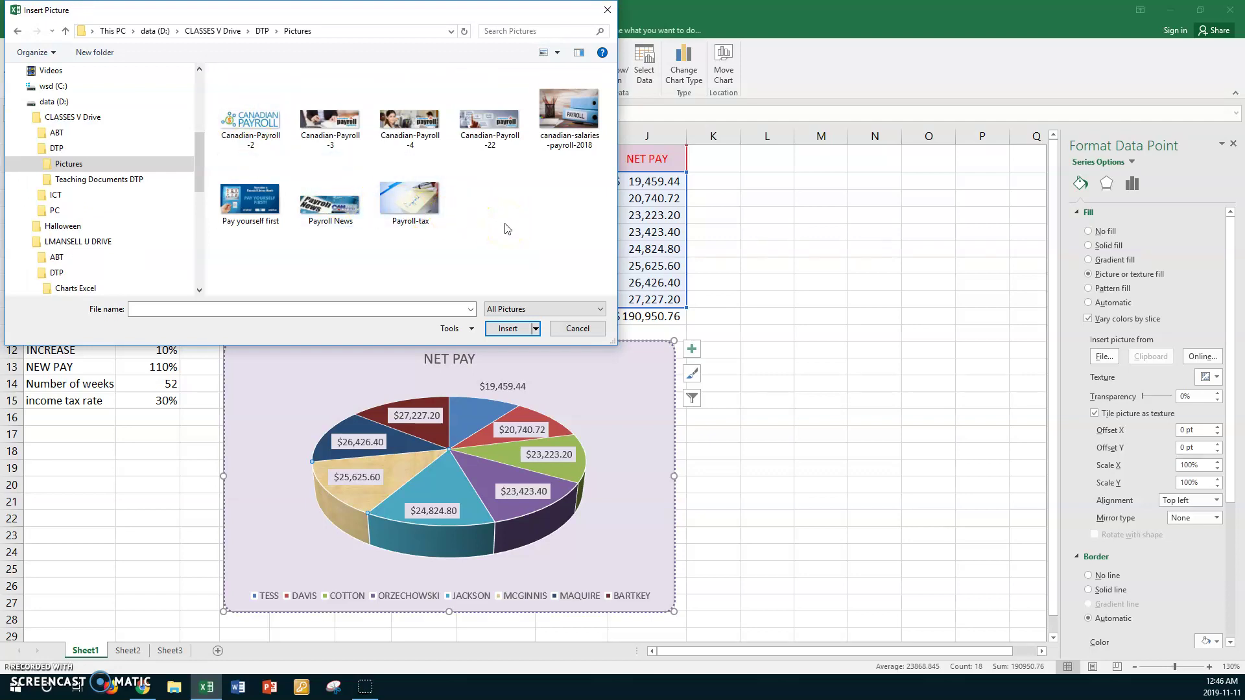
pyautogui.click(566, 109)
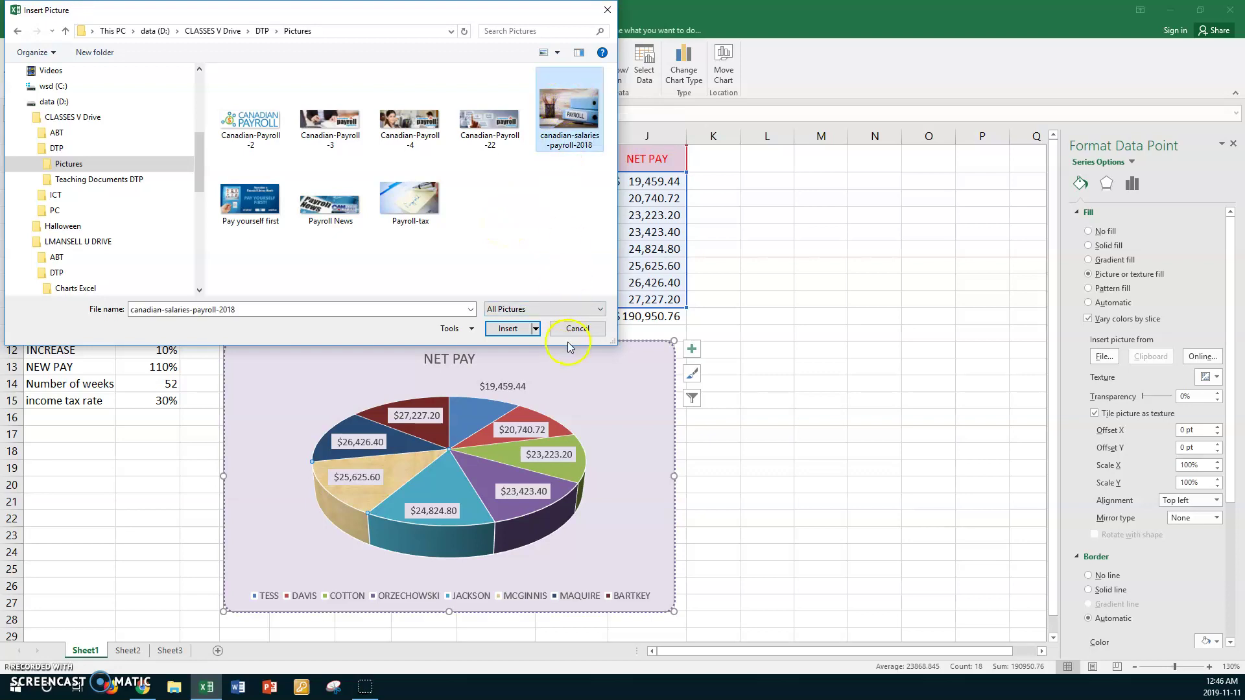
pyautogui.click(511, 328)
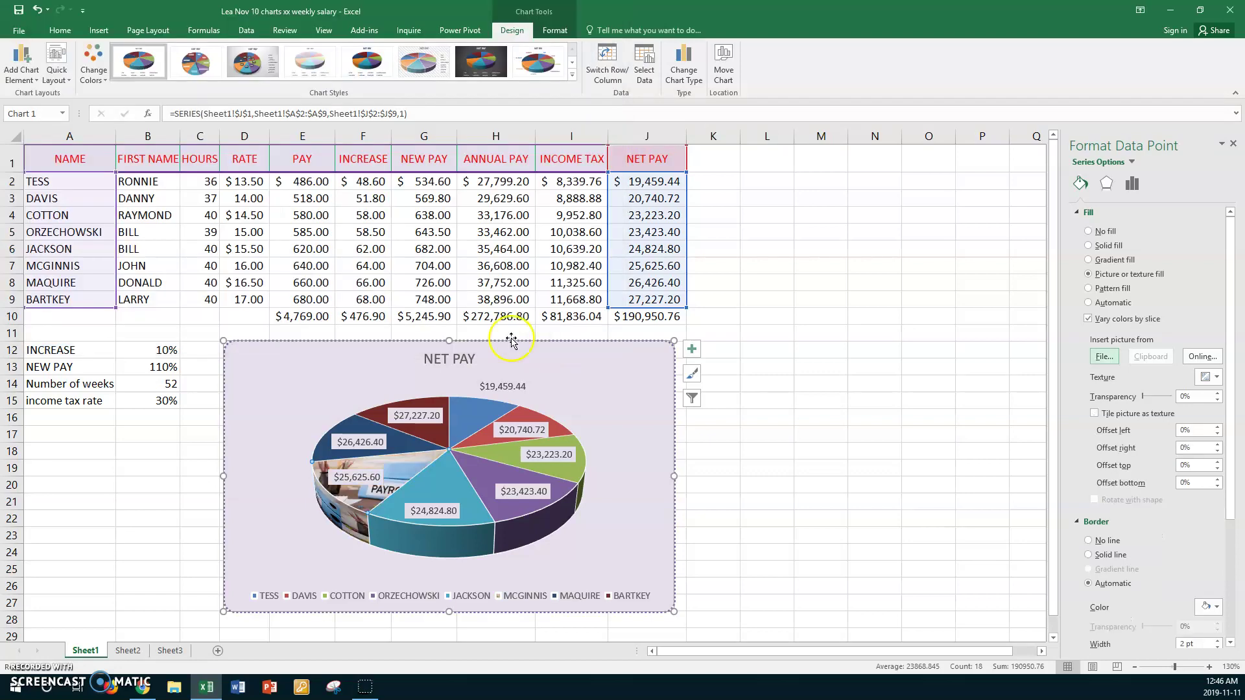
pyautogui.click(506, 430)
pyautogui.moveTo(389, 506)
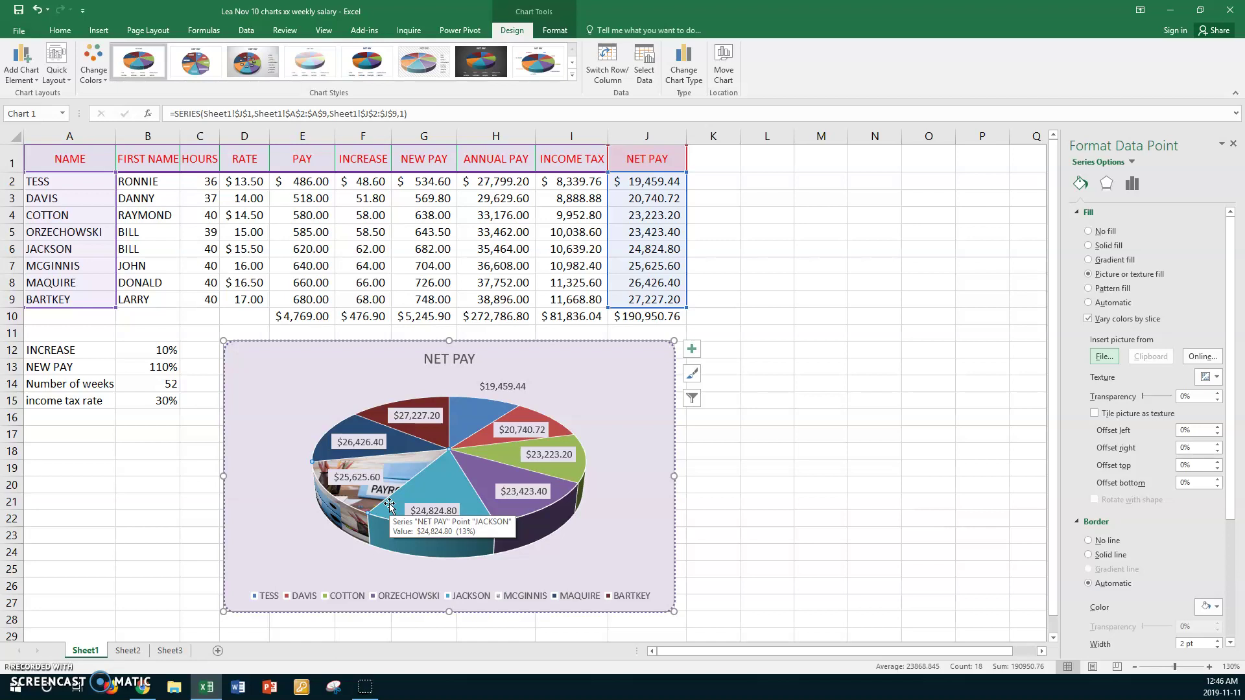
# Select only the MAQUIRE slice and give it a picture fill from the 'Pay yourself first' file.
pyautogui.click(451, 489)
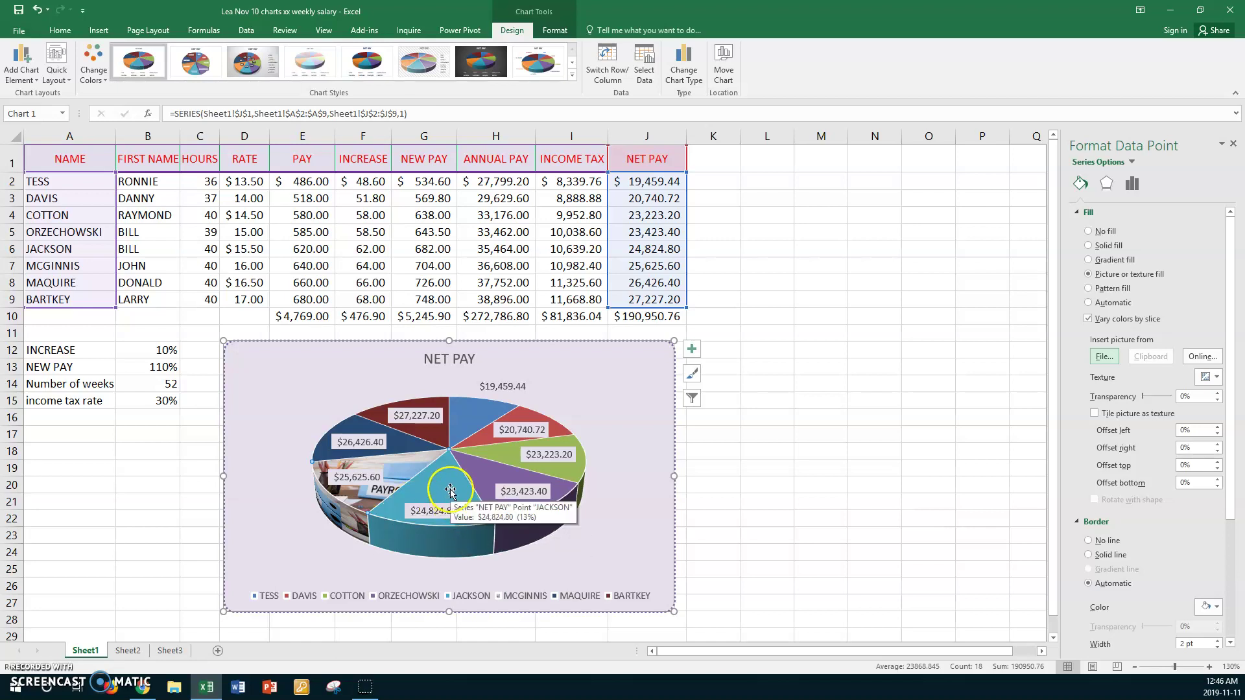
pyautogui.click(365, 443)
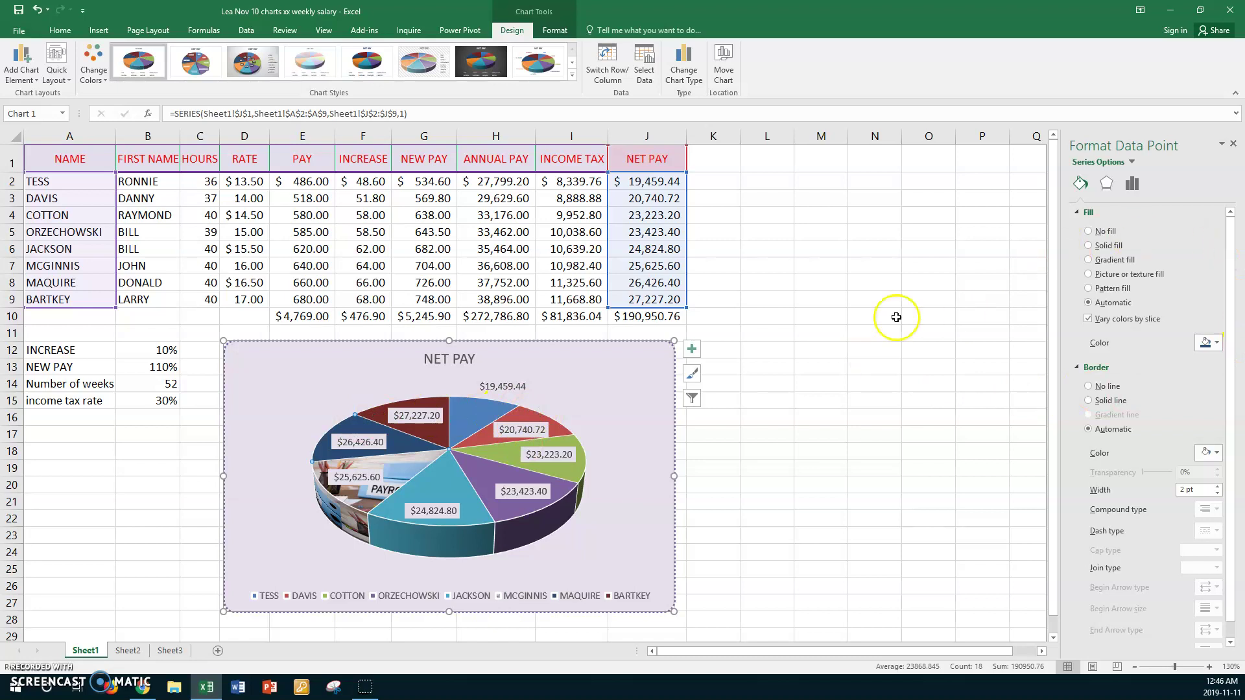
pyautogui.click(1088, 274)
pyautogui.click(1105, 357)
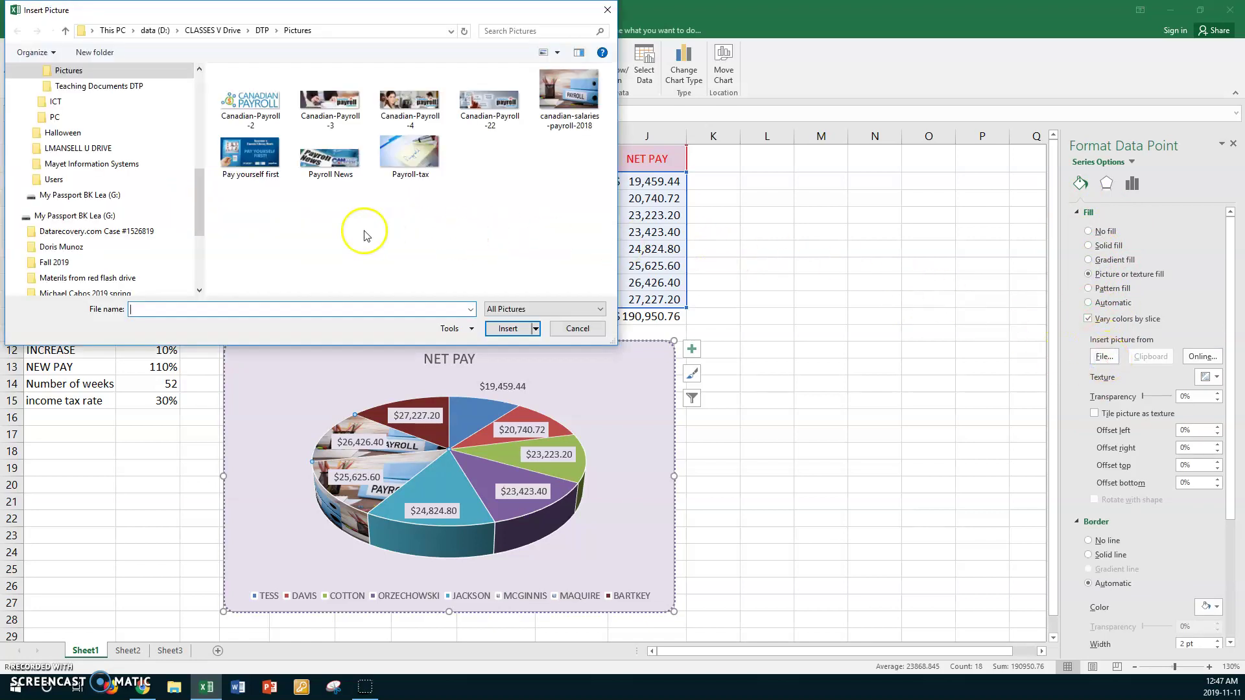
pyautogui.click(263, 161)
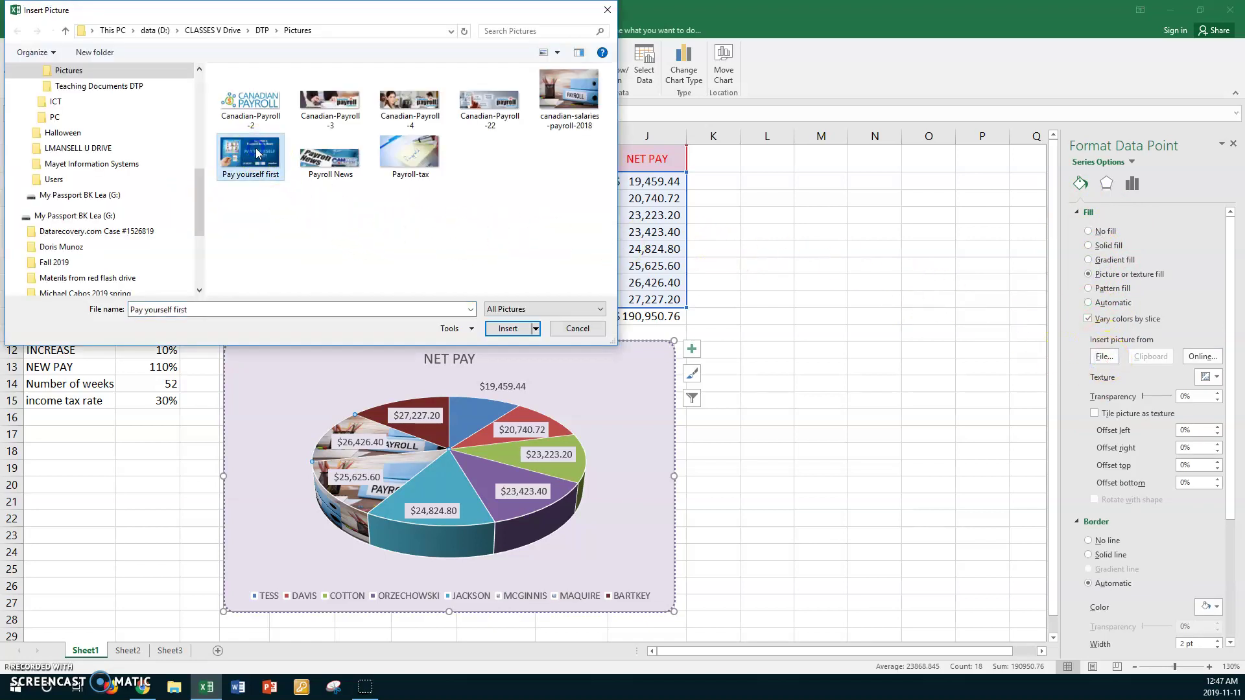
pyautogui.click(507, 328)
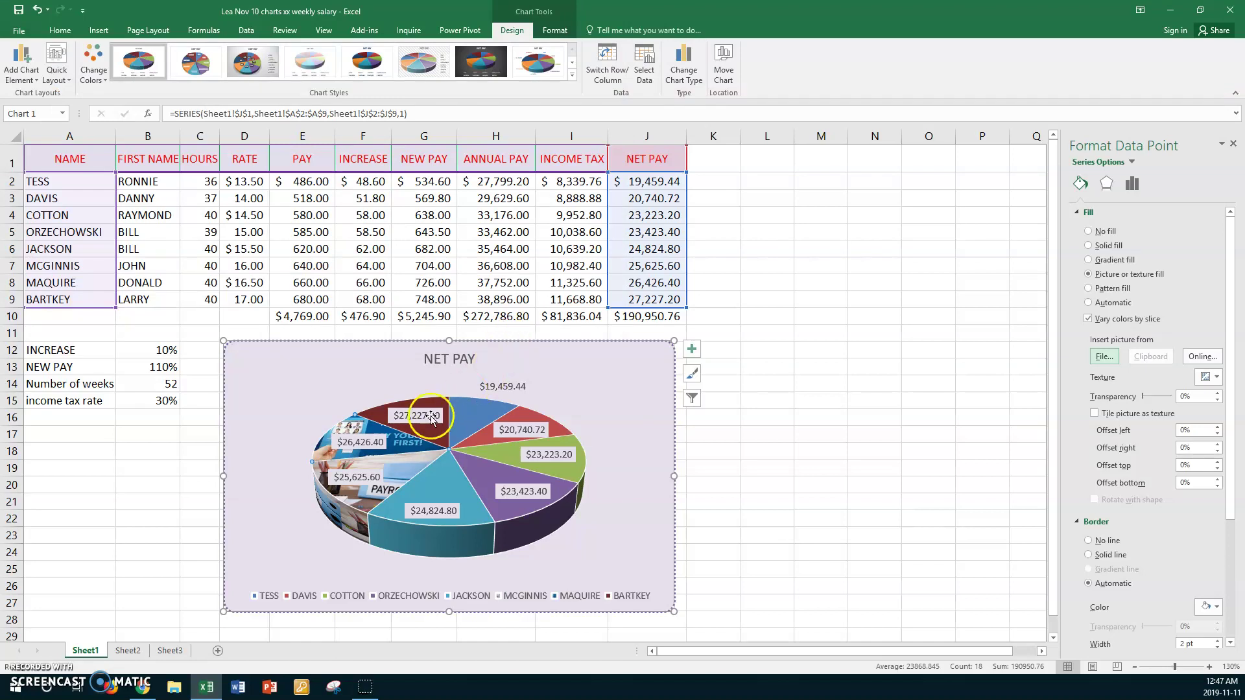
# Select only the BARTKEY slice and give it a picture fill from the Payroll-tax file.
pyautogui.click(433, 402)
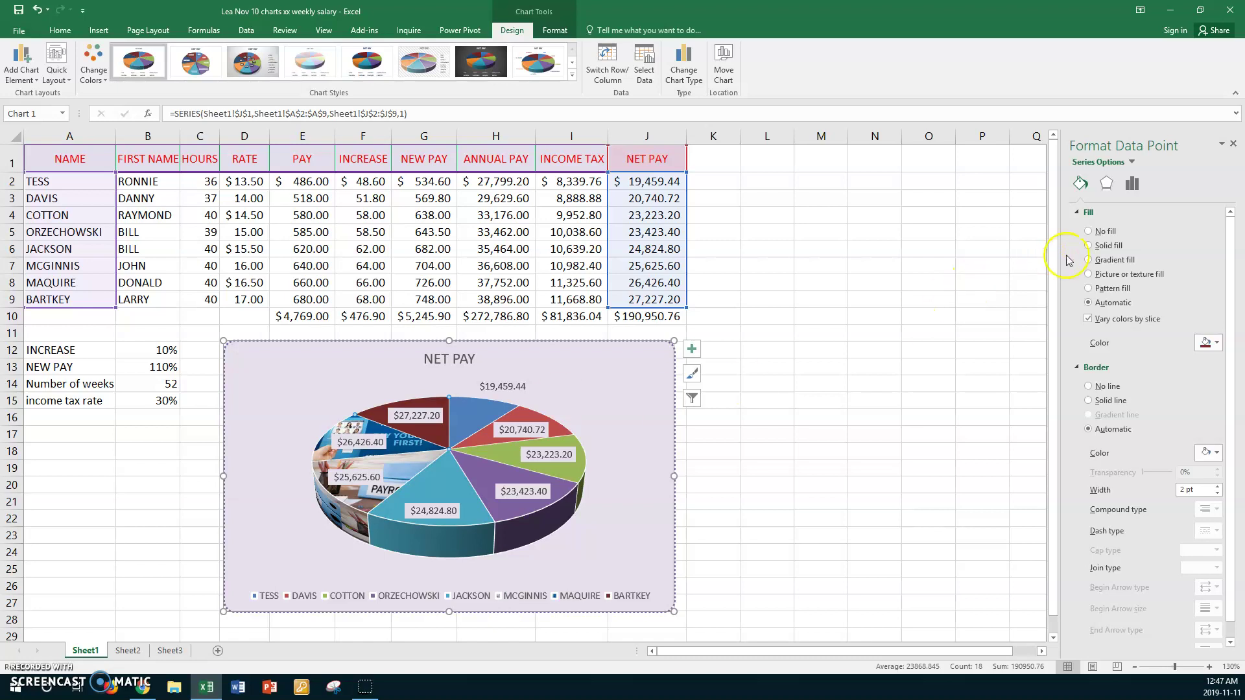
pyautogui.click(1089, 274)
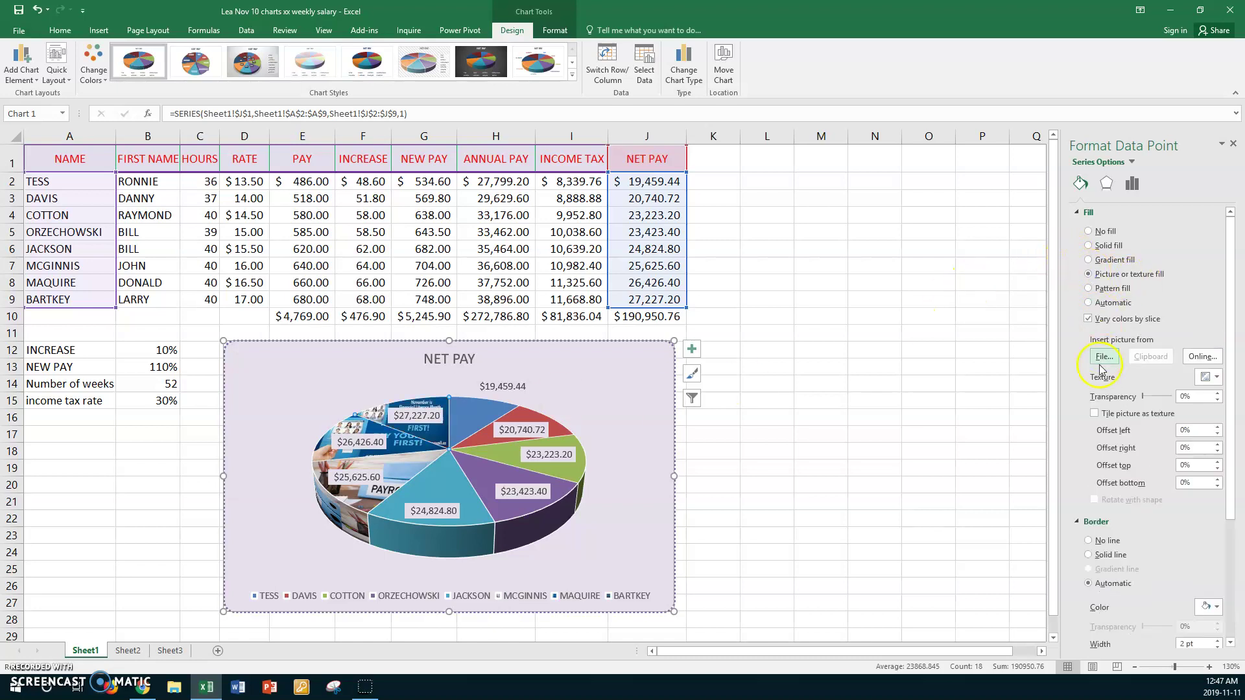
pyautogui.click(1103, 357)
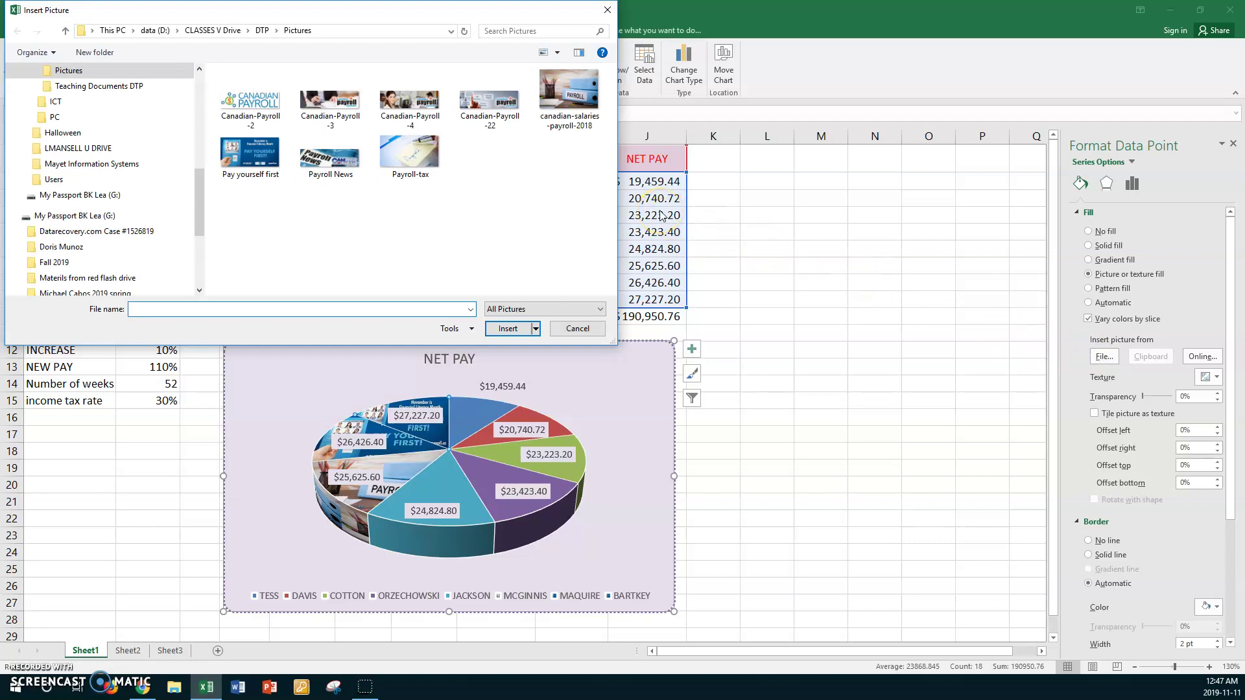
pyautogui.click(409, 151)
pyautogui.click(508, 329)
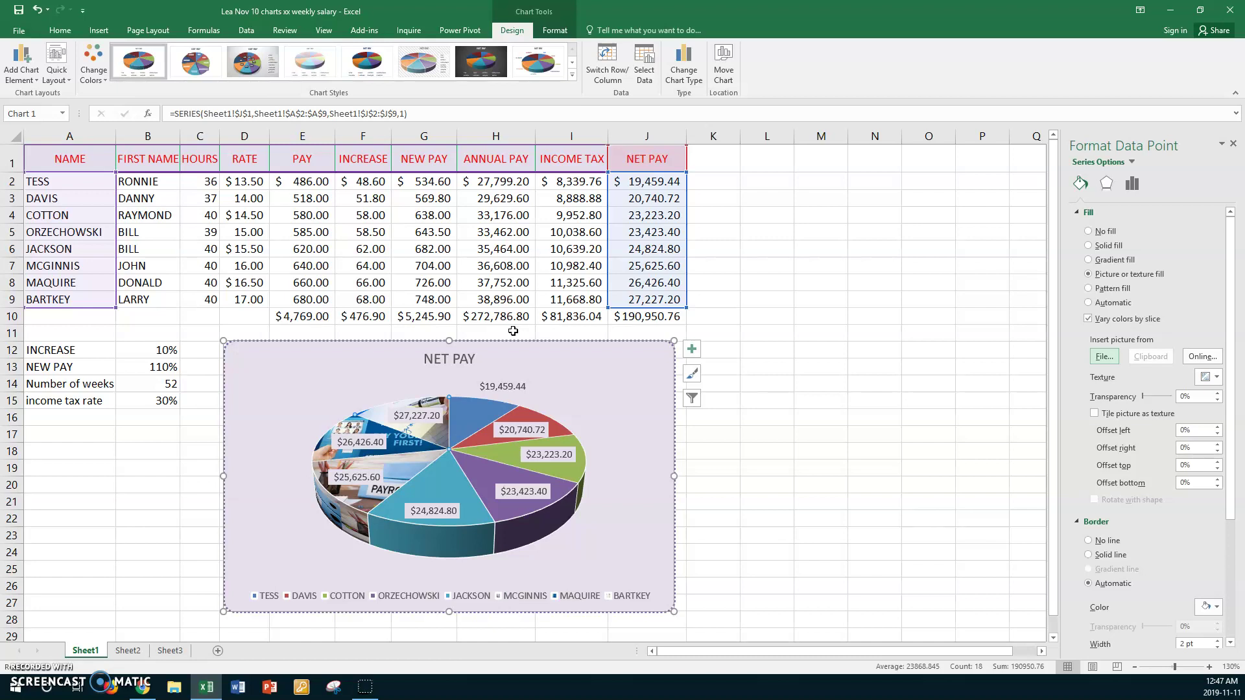
# Bring up the 3-D Rotation settings for the net-pay pie chart.
pyautogui.click(596, 365)
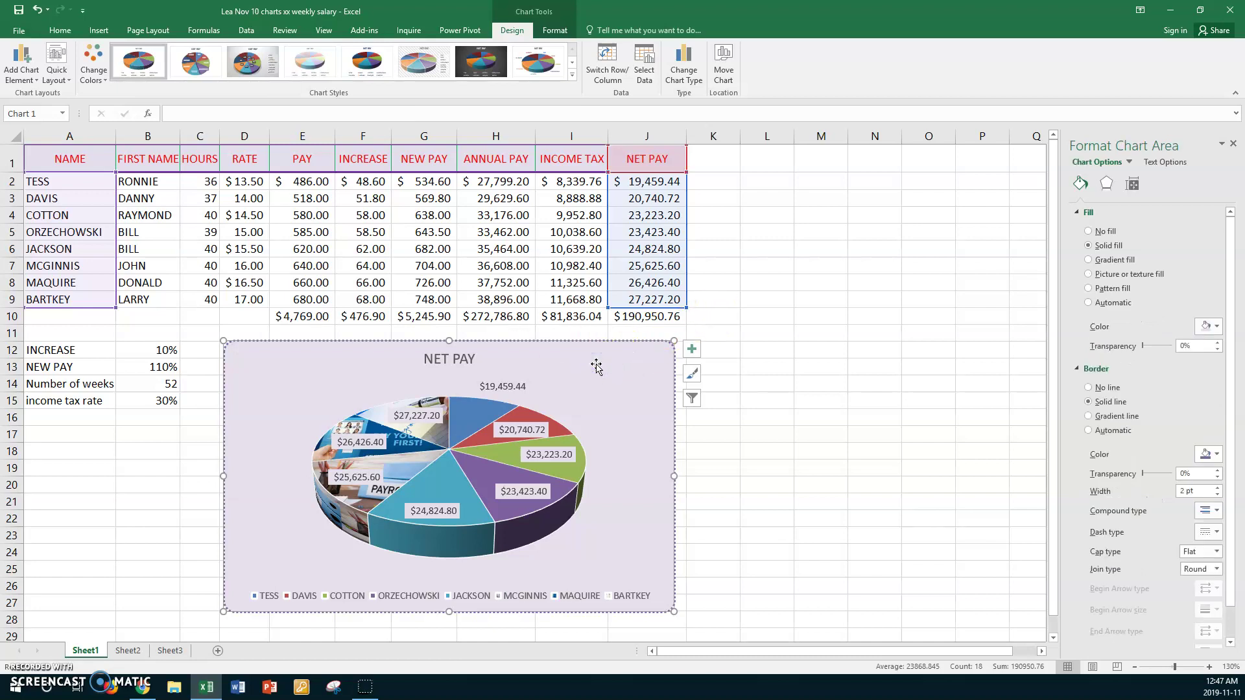
pyautogui.rightClick(595, 365)
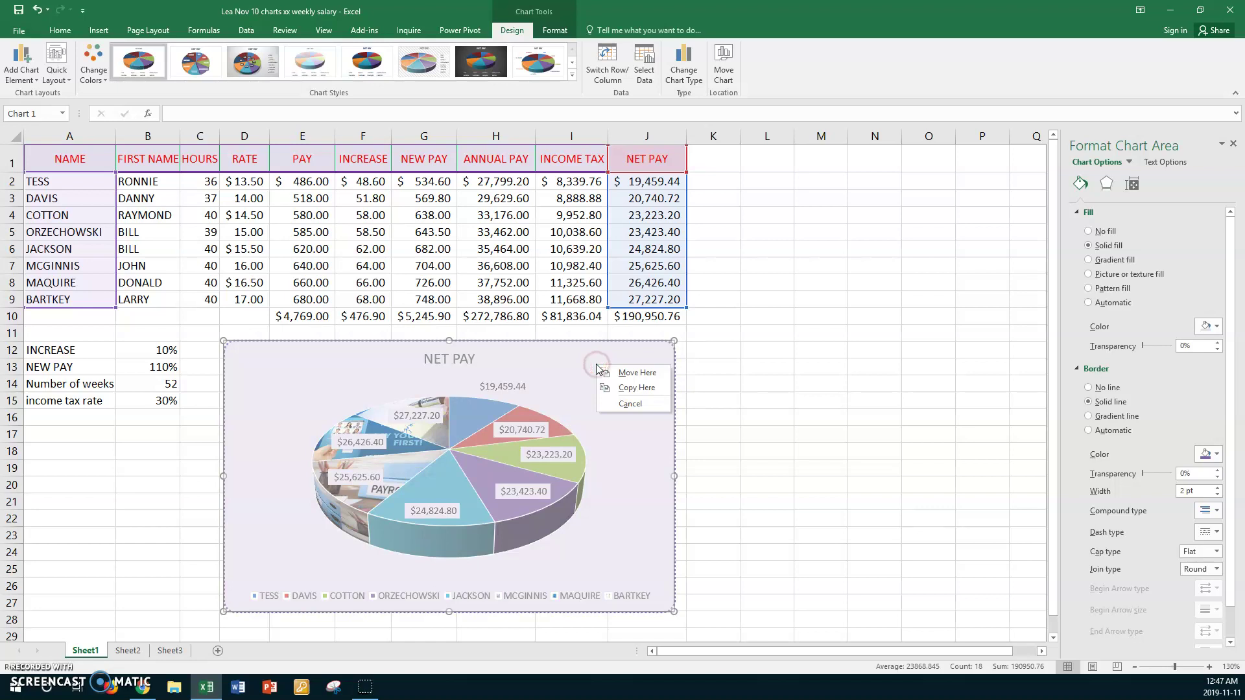
pyautogui.click(596, 351)
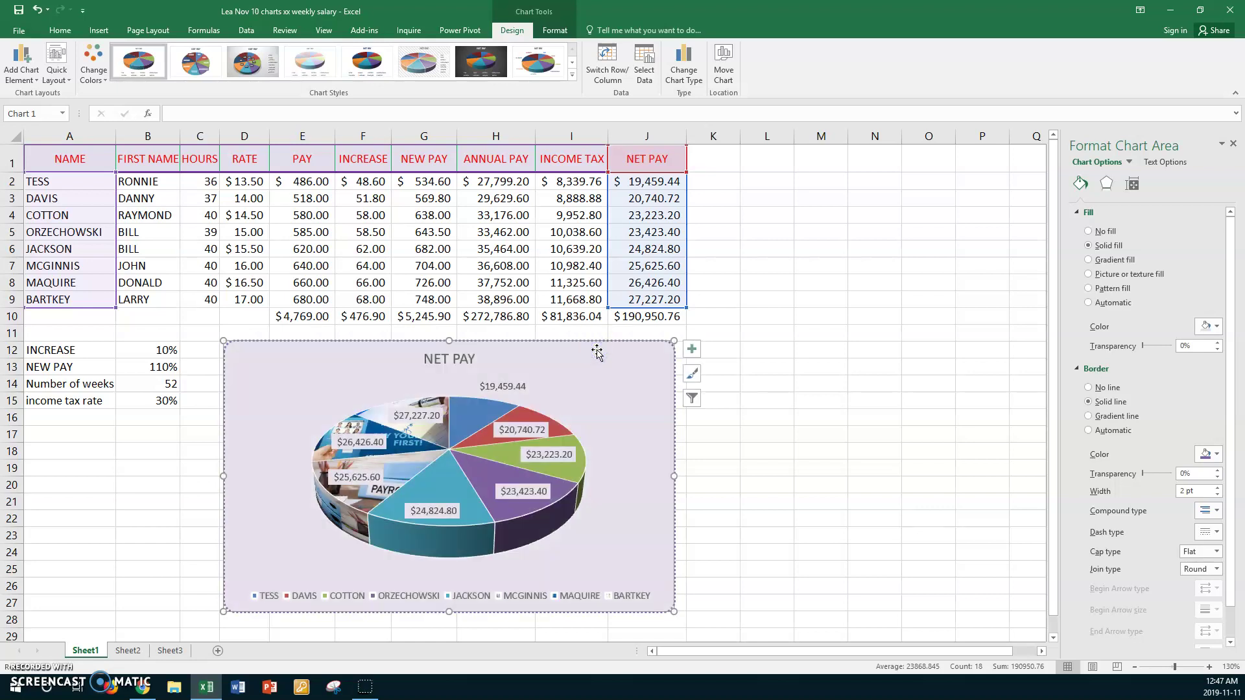
pyautogui.moveTo(596, 352); pyautogui.dragTo(642, 409)
pyautogui.rightClick(642, 410)
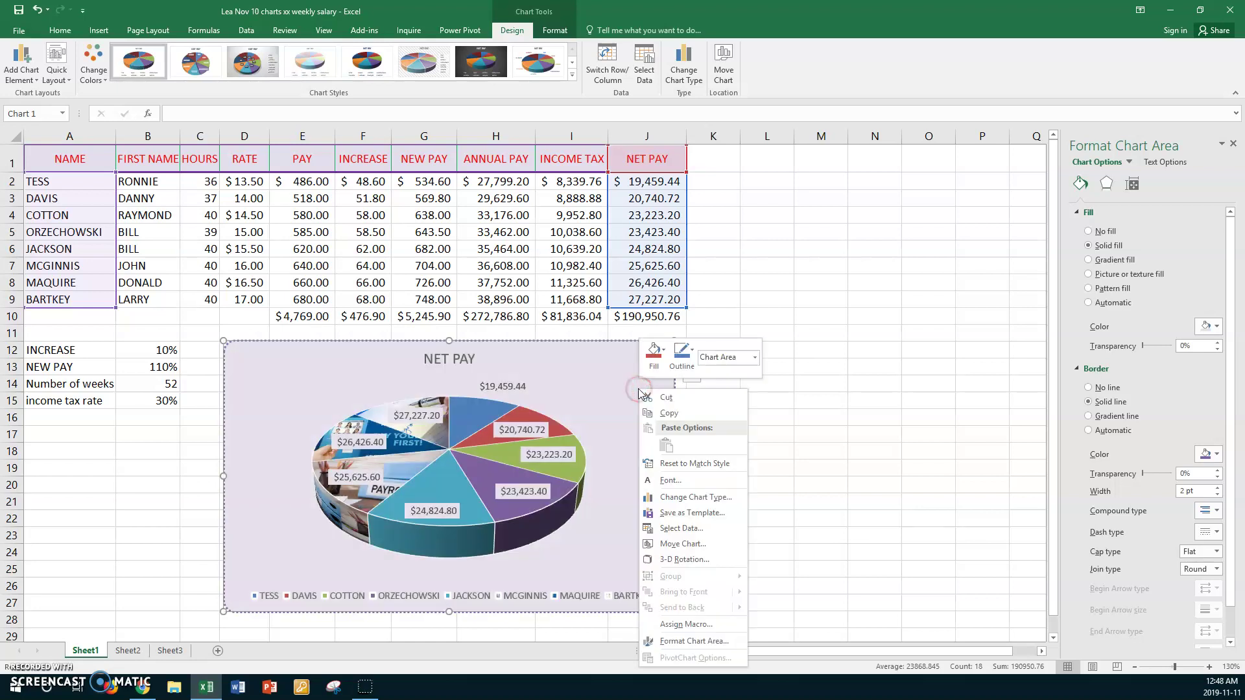
pyautogui.click(673, 558)
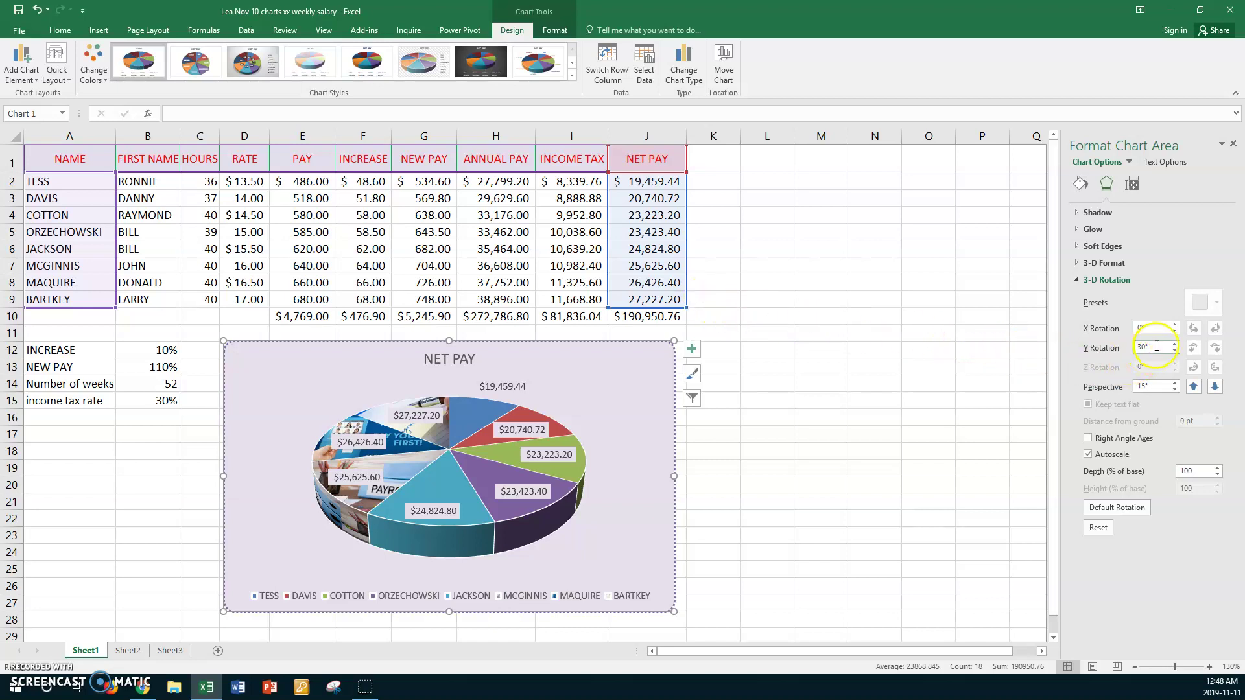
# Raise the pie's X rotation step by step to 80°.
pyautogui.click(1175, 324)
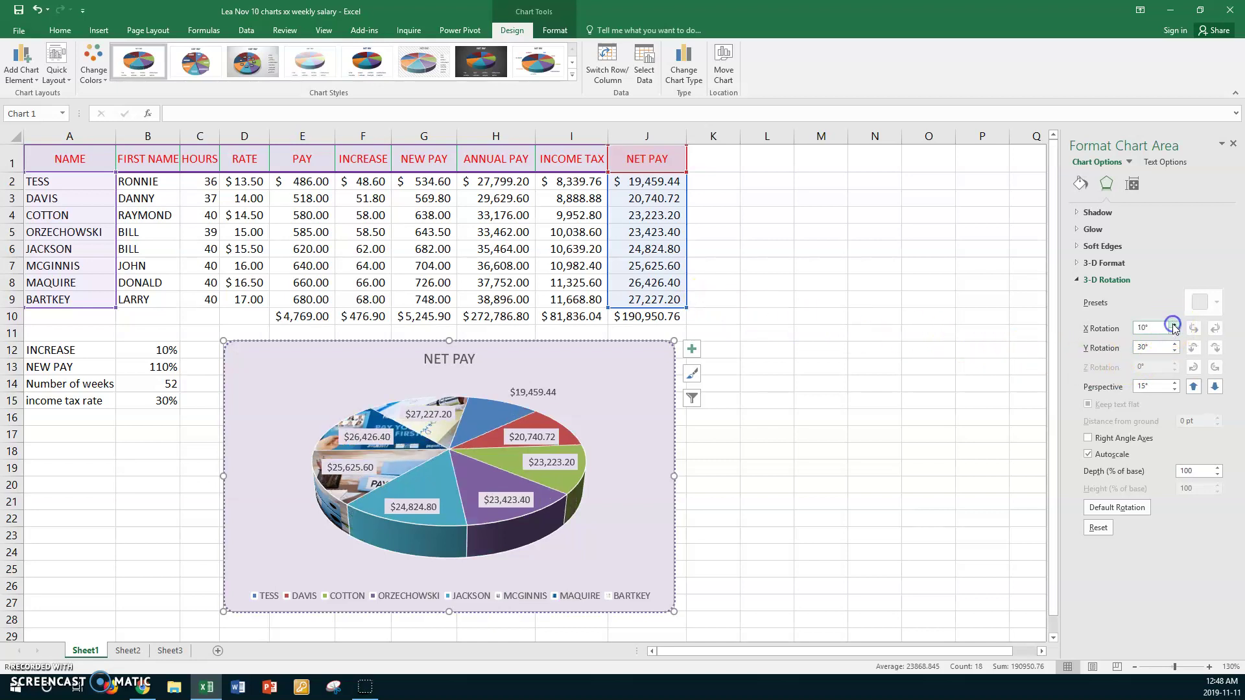
pyautogui.click(1174, 325)
pyautogui.click(1175, 325)
pyautogui.click(1174, 325)
pyautogui.click(1175, 325)
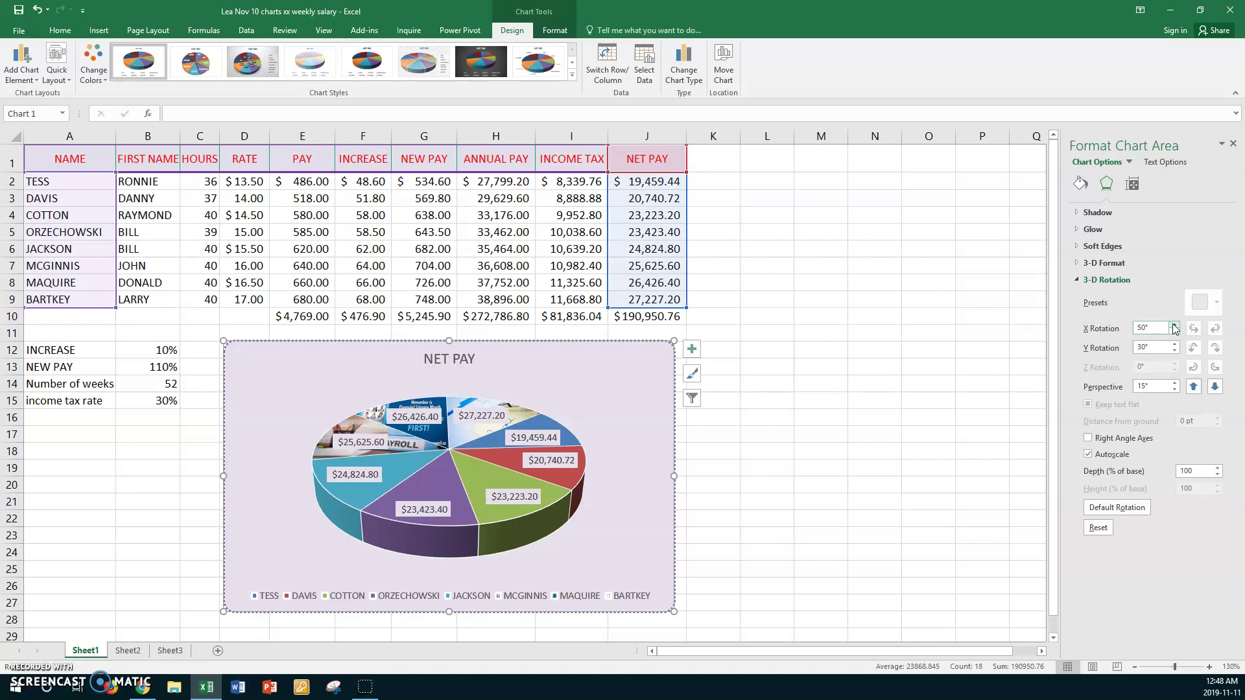
pyautogui.click(1175, 325)
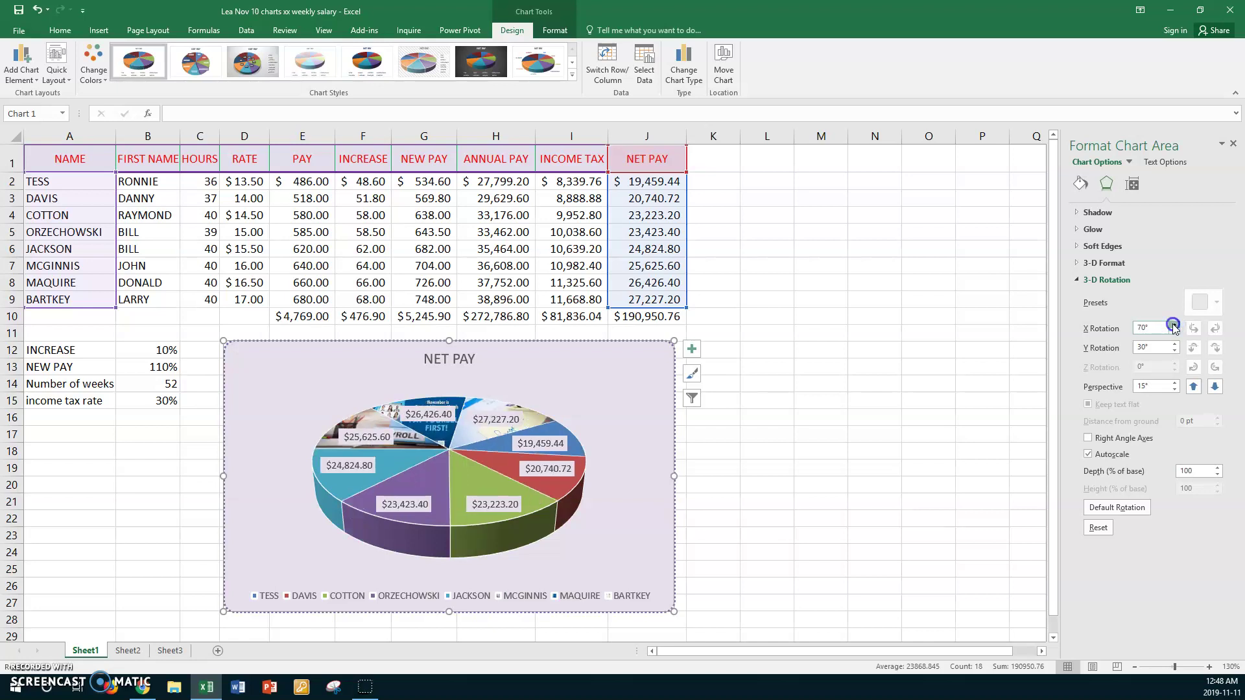
pyautogui.click(1175, 325)
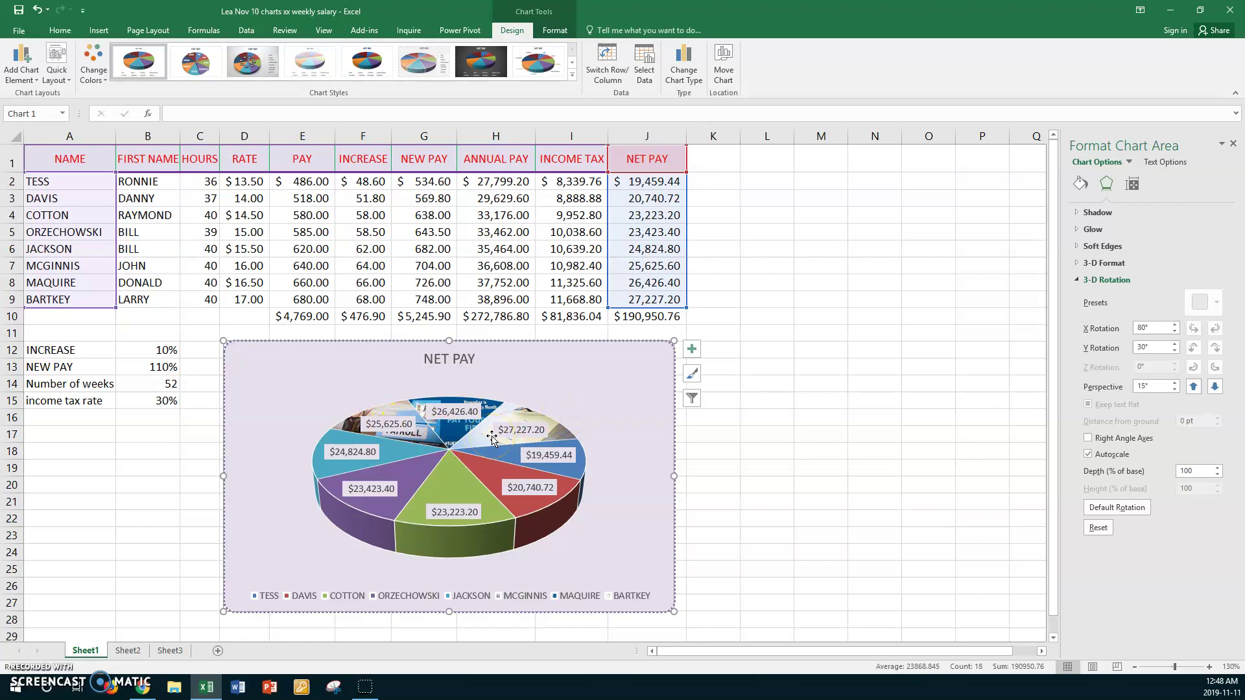
# Try other Y rotation and perspective values, finishing at Y 30° and 15° perspective.
pyautogui.click(1175, 344)
pyautogui.click(1176, 352)
pyautogui.click(1176, 390)
pyautogui.click(1176, 387)
pyautogui.click(1175, 387)
pyautogui.click(1175, 390)
pyautogui.click(1175, 390)
# Drag the $27,227.20, MAQUIRE and MCGINNIS slices outward from the pie's centre.
pyautogui.click(537, 425)
pyautogui.click(519, 415)
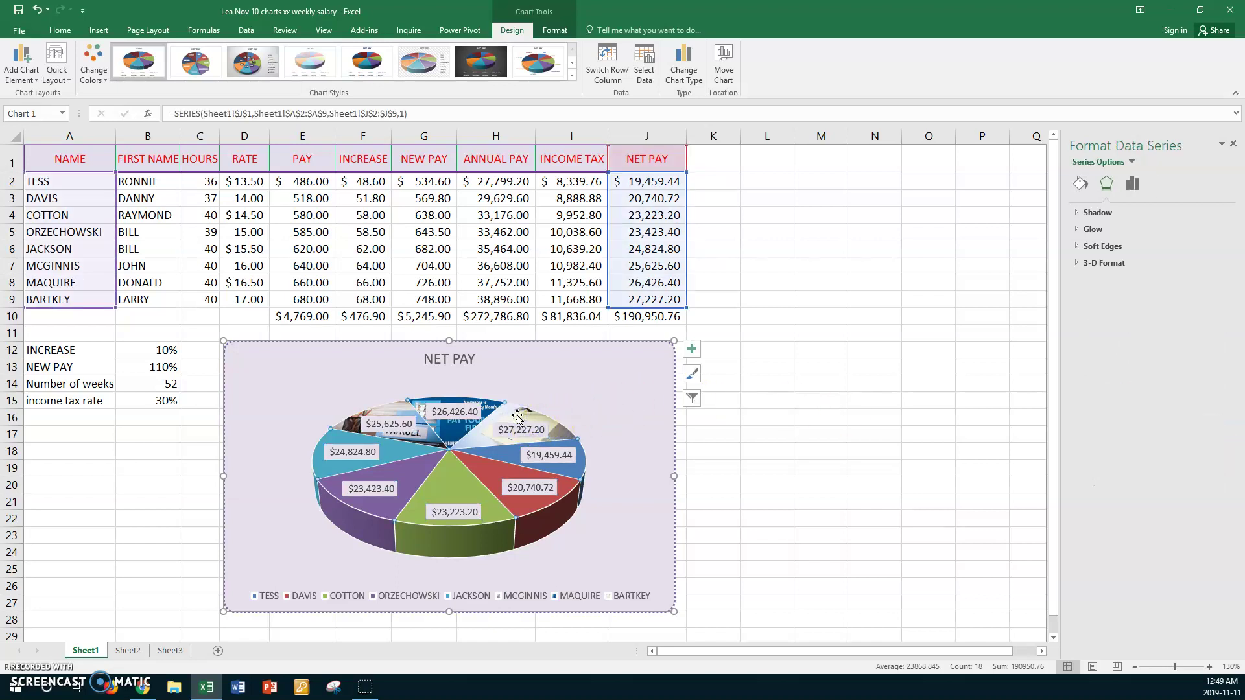
pyautogui.click(519, 419)
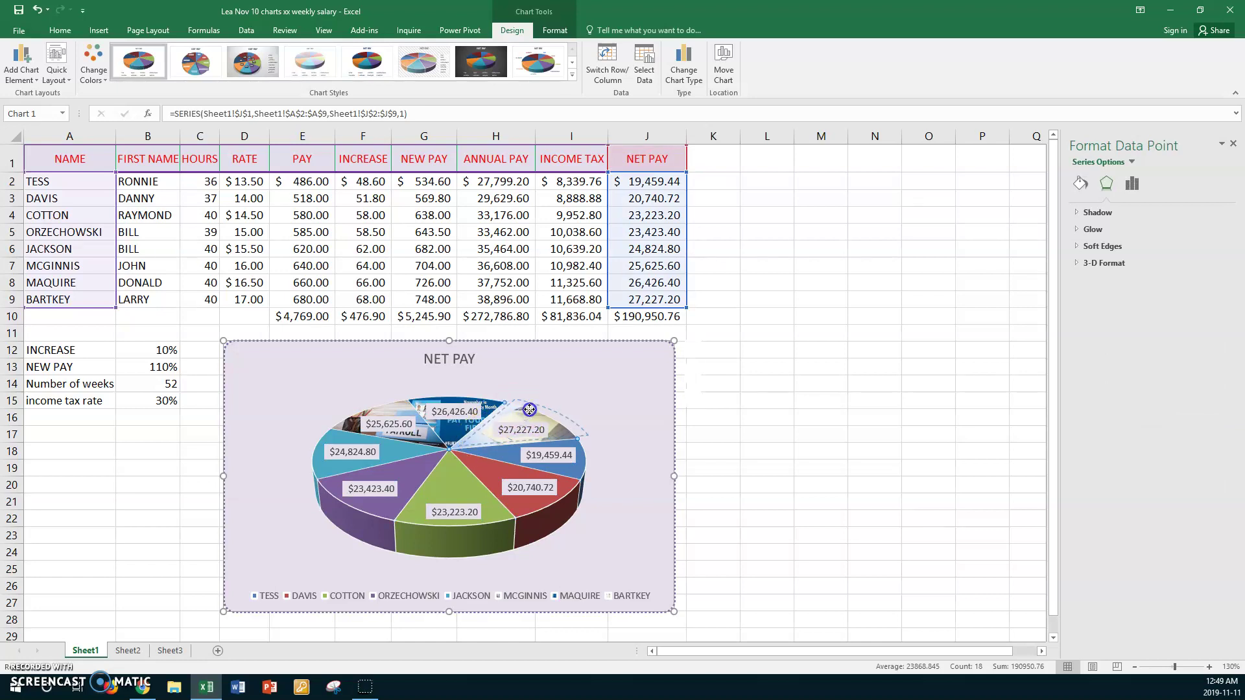
pyautogui.moveTo(522, 408)
pyautogui.mouseDown()
pyautogui.moveTo(604, 439)
pyautogui.moveTo(548, 438)
pyautogui.moveTo(541, 409)
pyautogui.mouseUp()
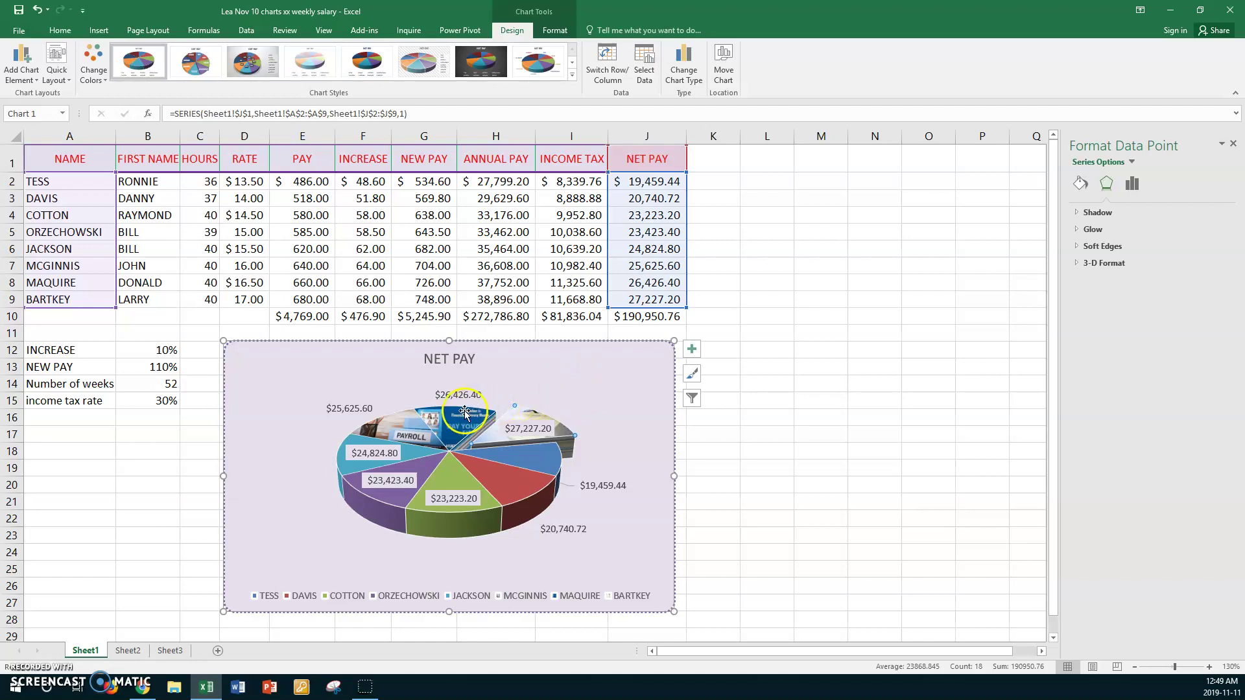
pyautogui.moveTo(461, 418); pyautogui.dragTo(461, 410)
pyautogui.click(414, 426)
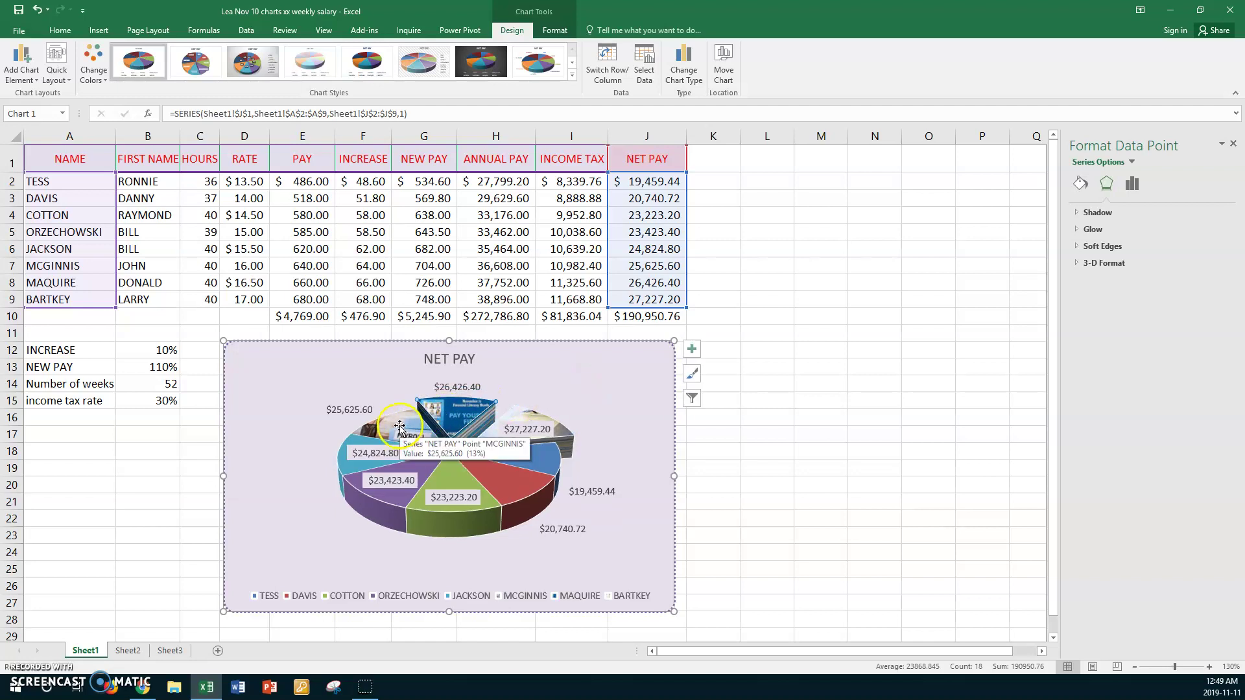
pyautogui.click(399, 423)
pyautogui.moveTo(399, 423); pyautogui.dragTo(385, 415)
pyautogui.click(485, 416)
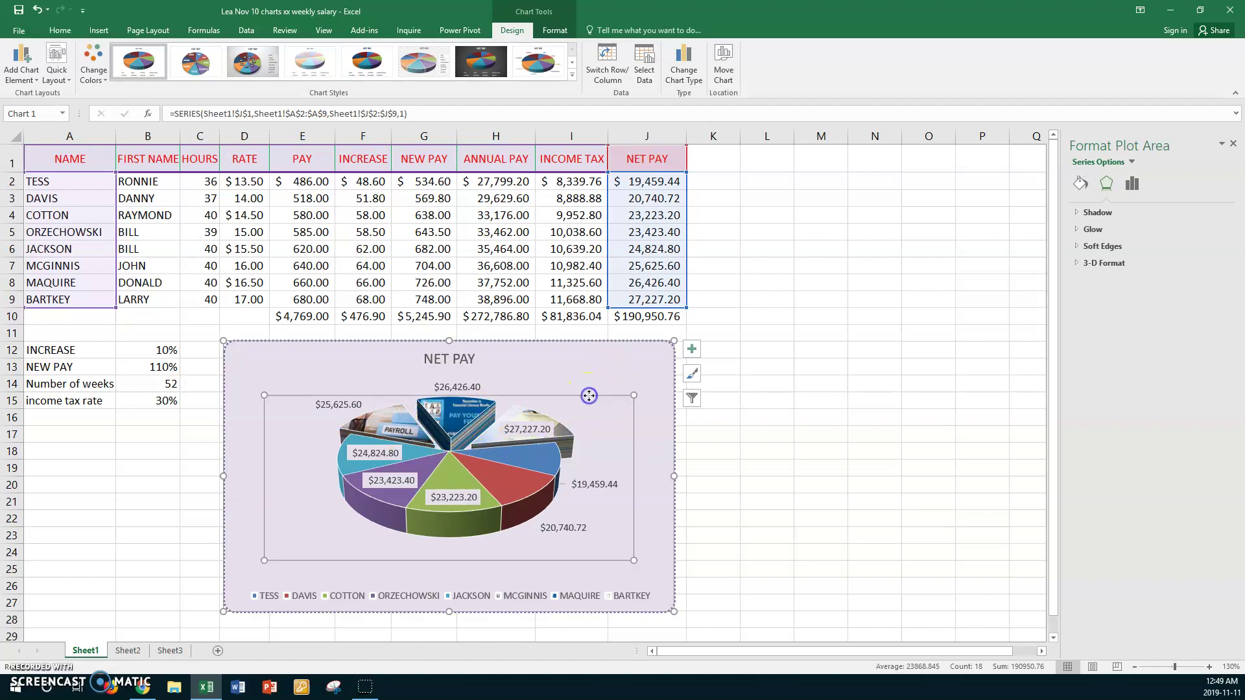
pyautogui.click(589, 395)
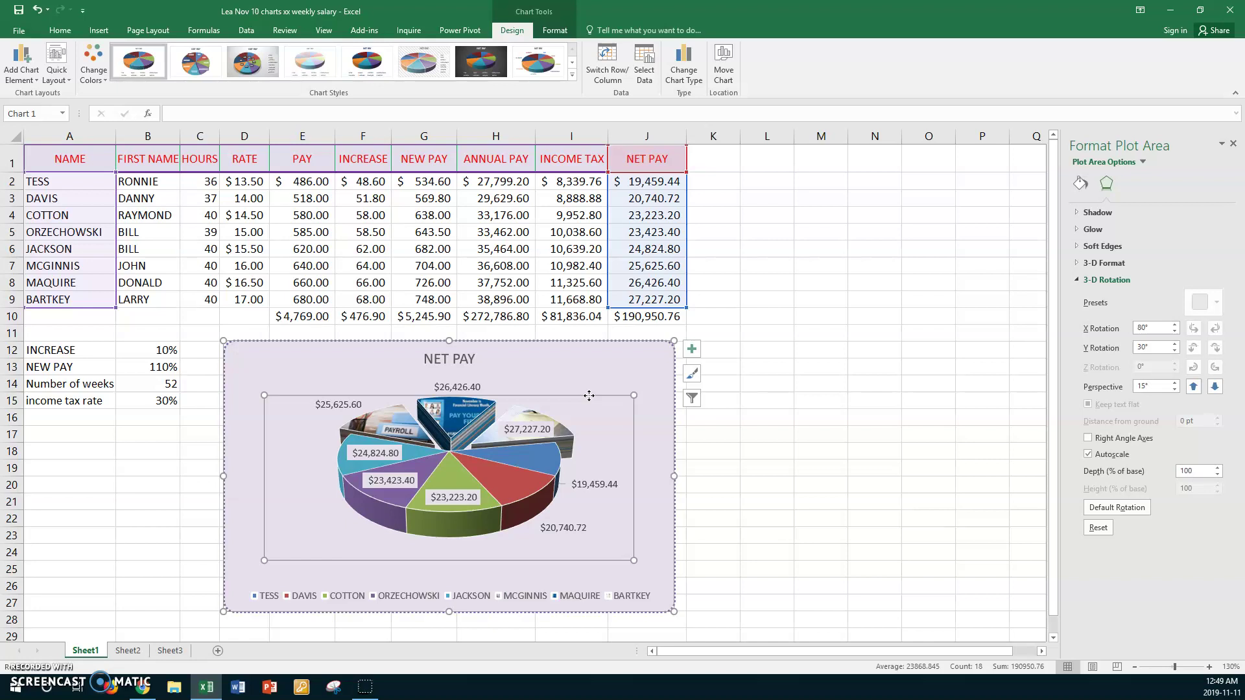
# Drag the NET PAY title to the chart's top-left corner, then save with Ctrl+S.
pyautogui.click(469, 358)
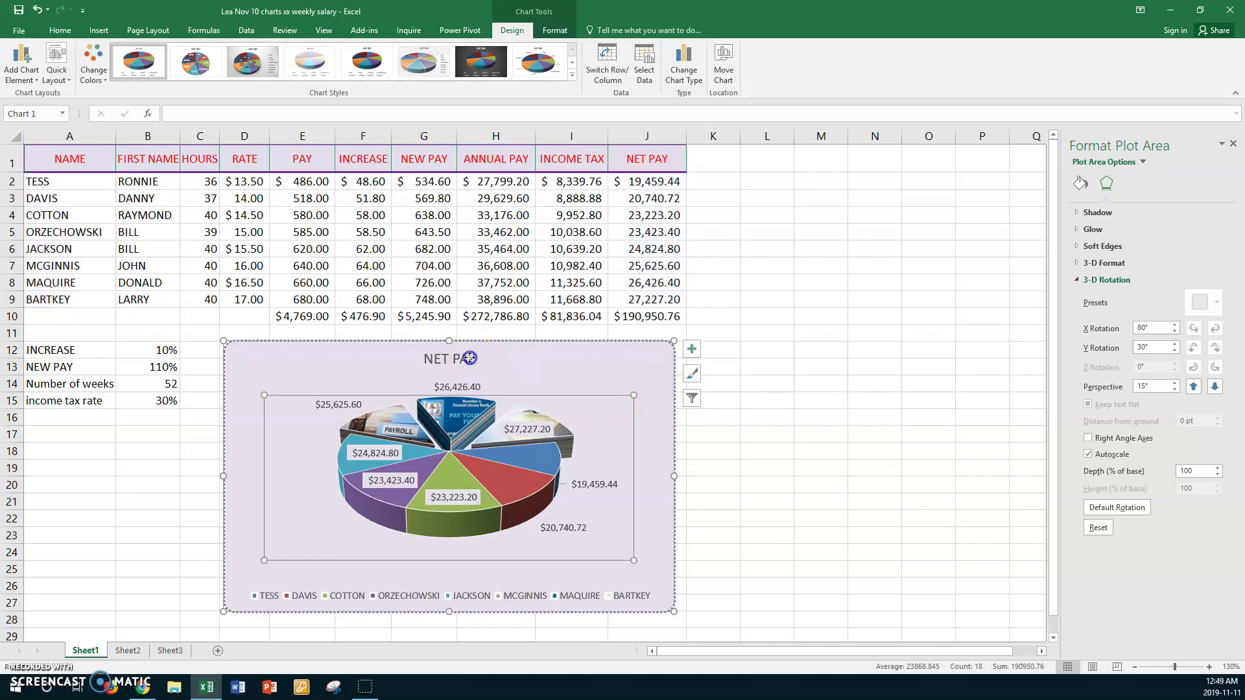
pyautogui.moveTo(454, 369); pyautogui.dragTo(267, 374)
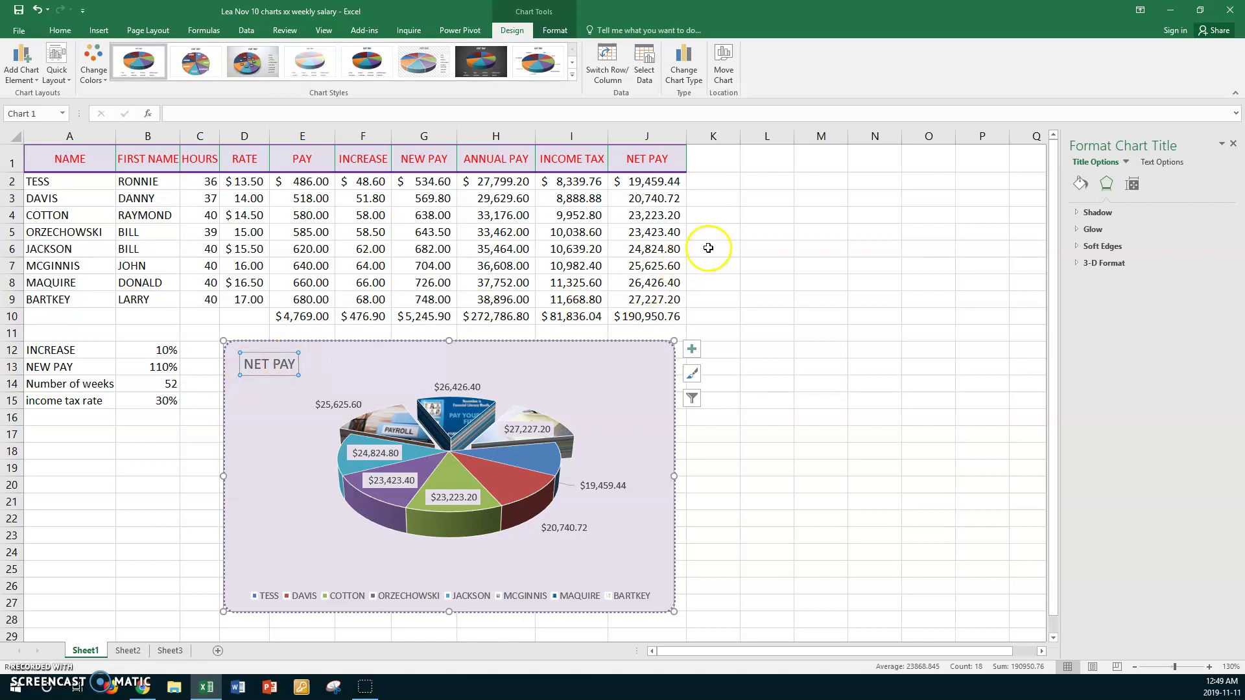
pyautogui.click(716, 231)
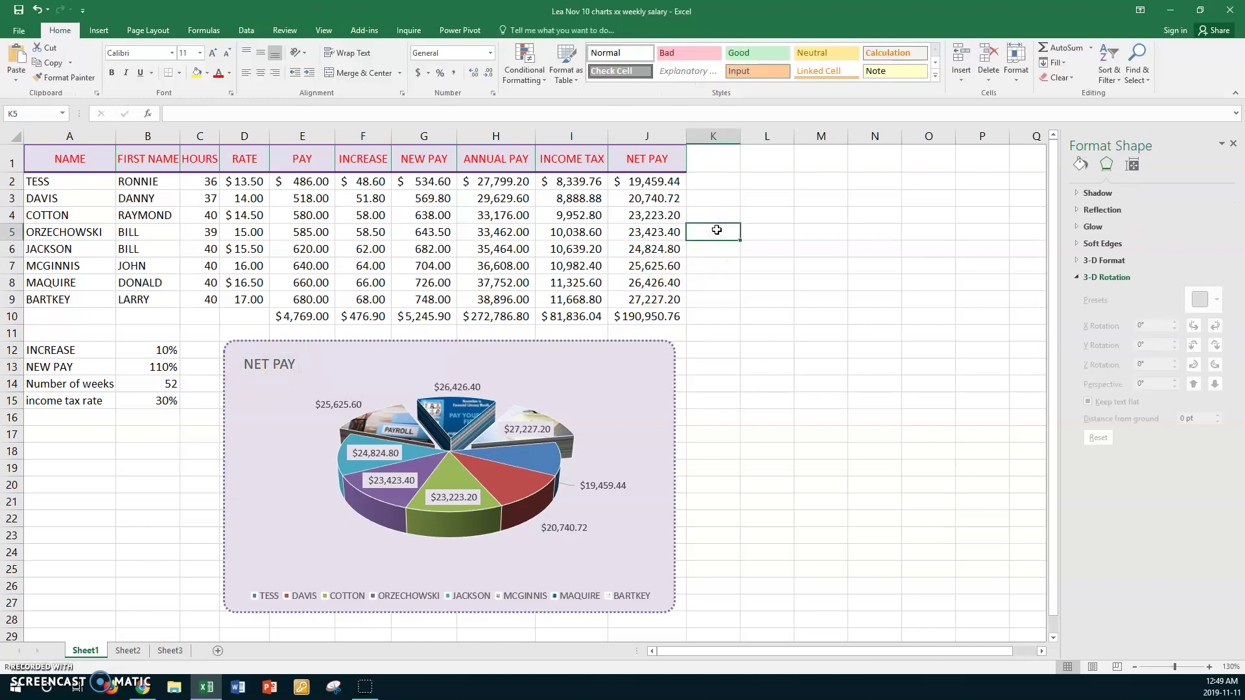
pyautogui.hotkey('ctrl', 's')
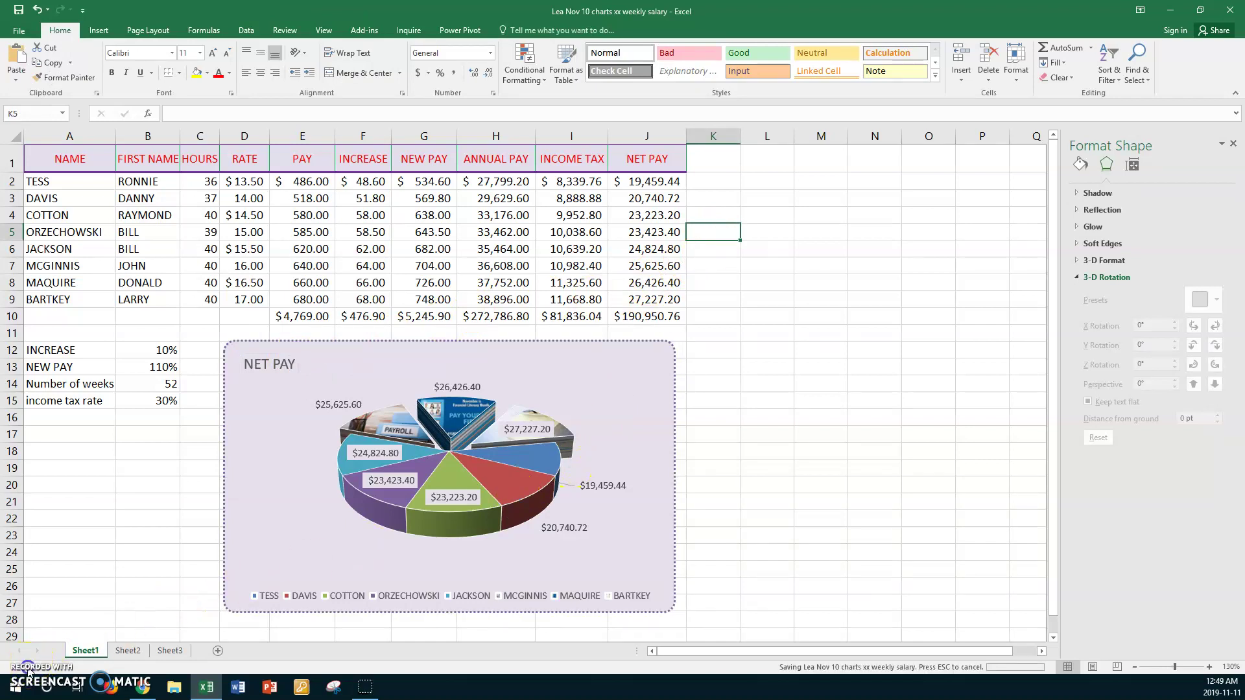
pyautogui.click(153, 437)
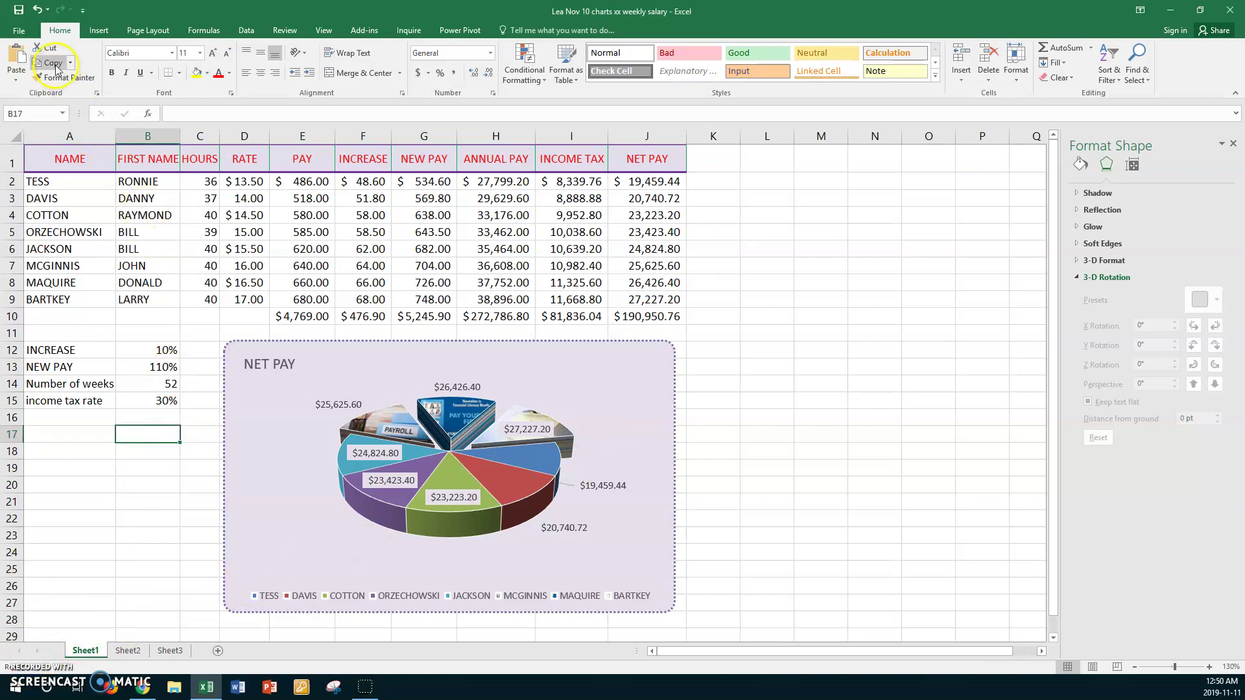
# Show the sheet's print preview from File > Print and bring up Page Setup.
pyautogui.click(19, 31)
pyautogui.click(23, 186)
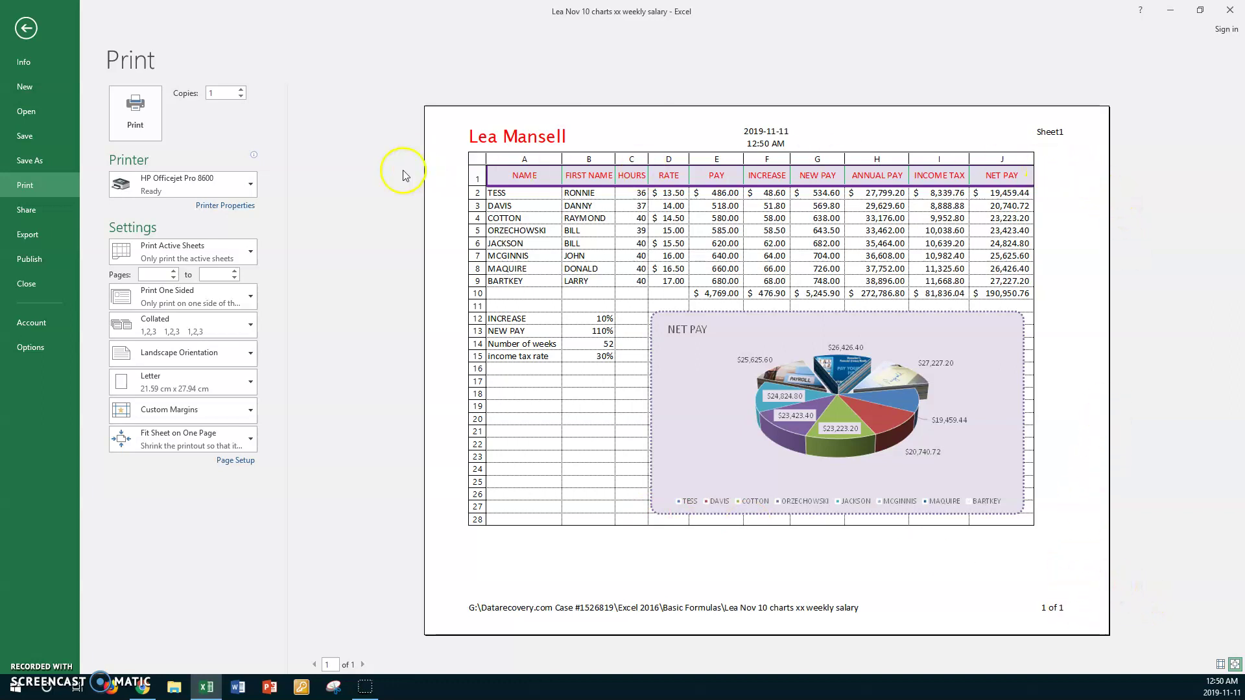
pyautogui.click(246, 461)
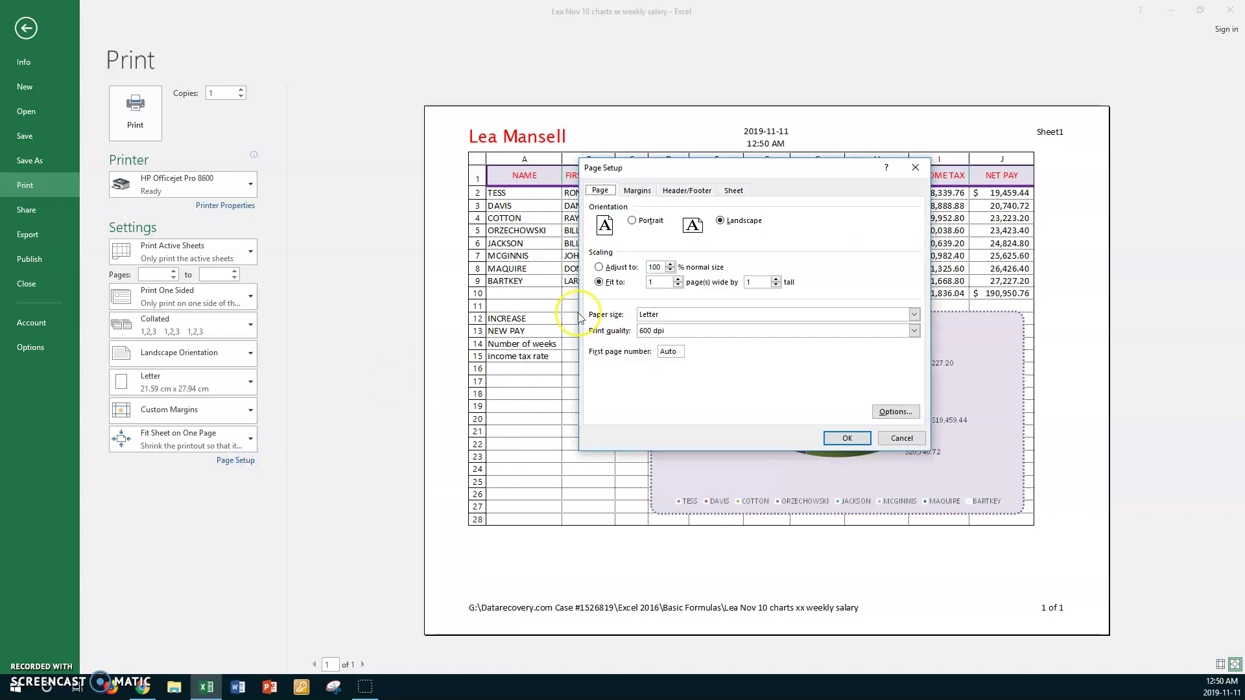
# Add a new line with page number of total pages below the sheet name in the right header section.
pyautogui.click(687, 190)
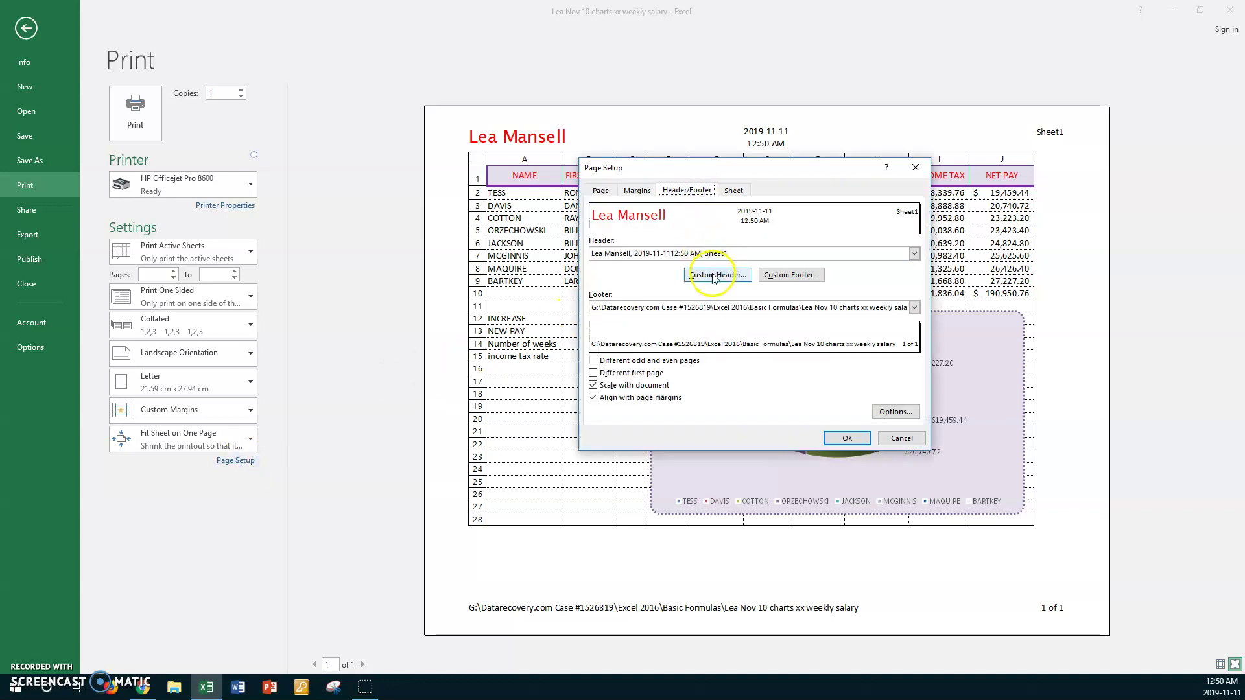
pyautogui.click(714, 275)
pyautogui.click(886, 336)
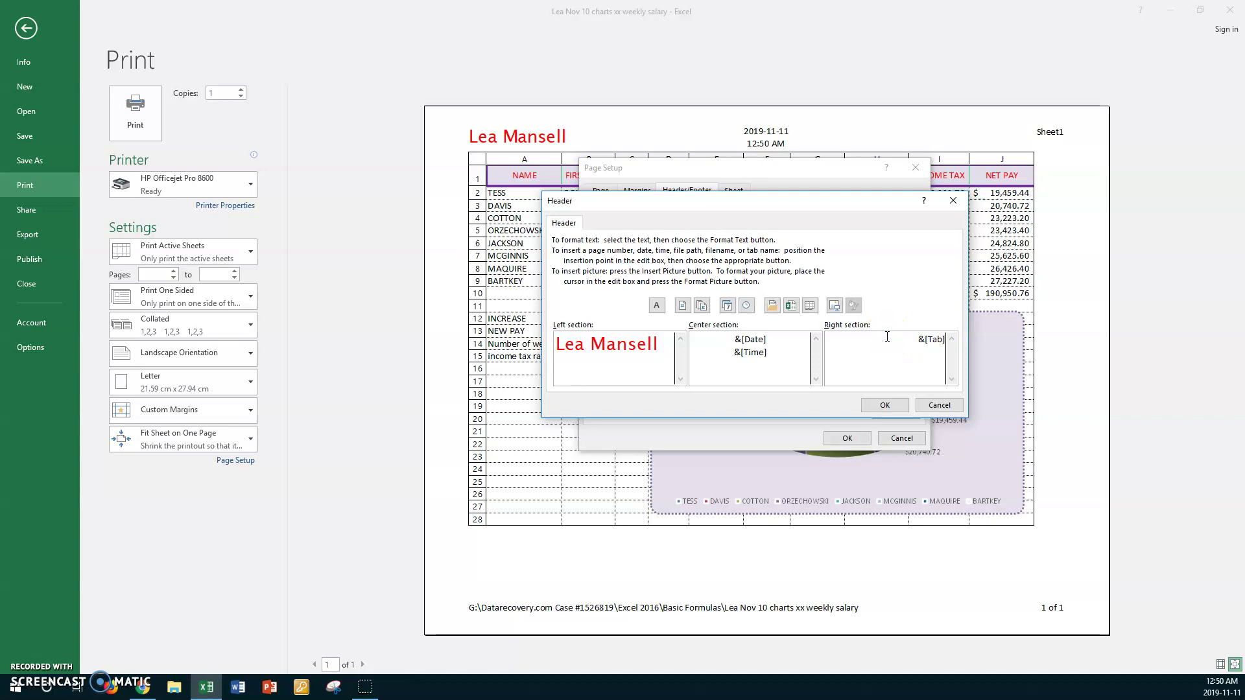
pyautogui.press('Return')
pyautogui.click(682, 306)
pyautogui.click(701, 306)
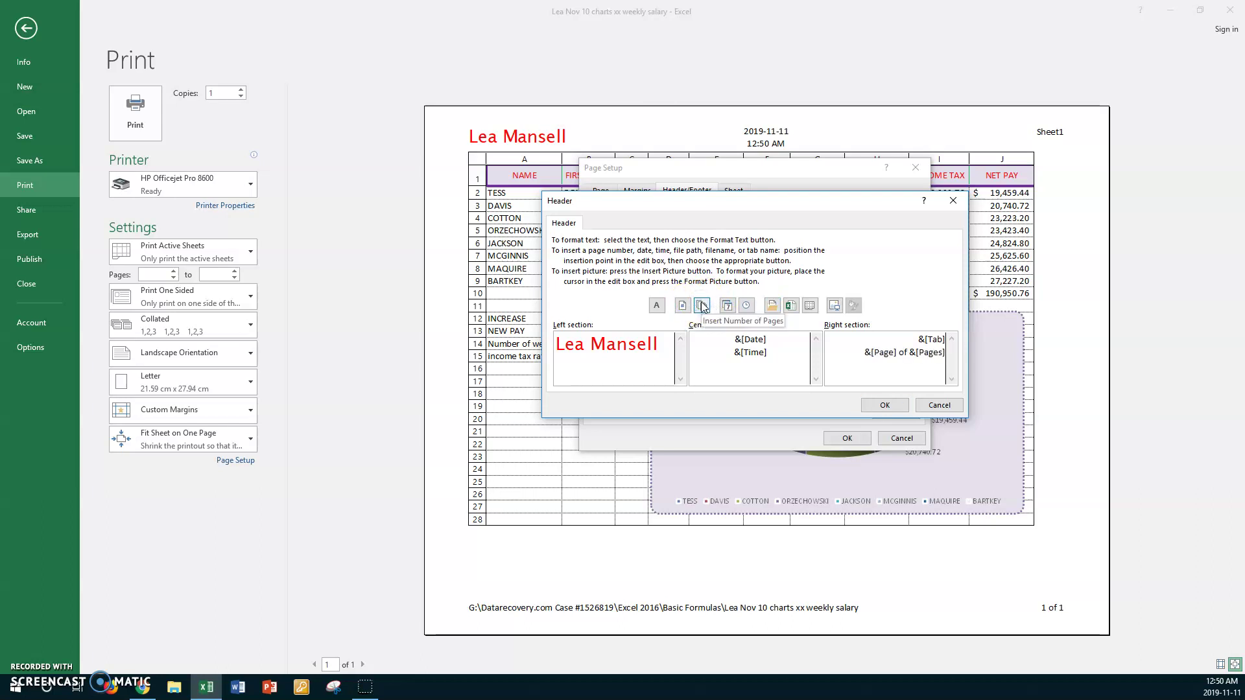
pyautogui.click(771, 367)
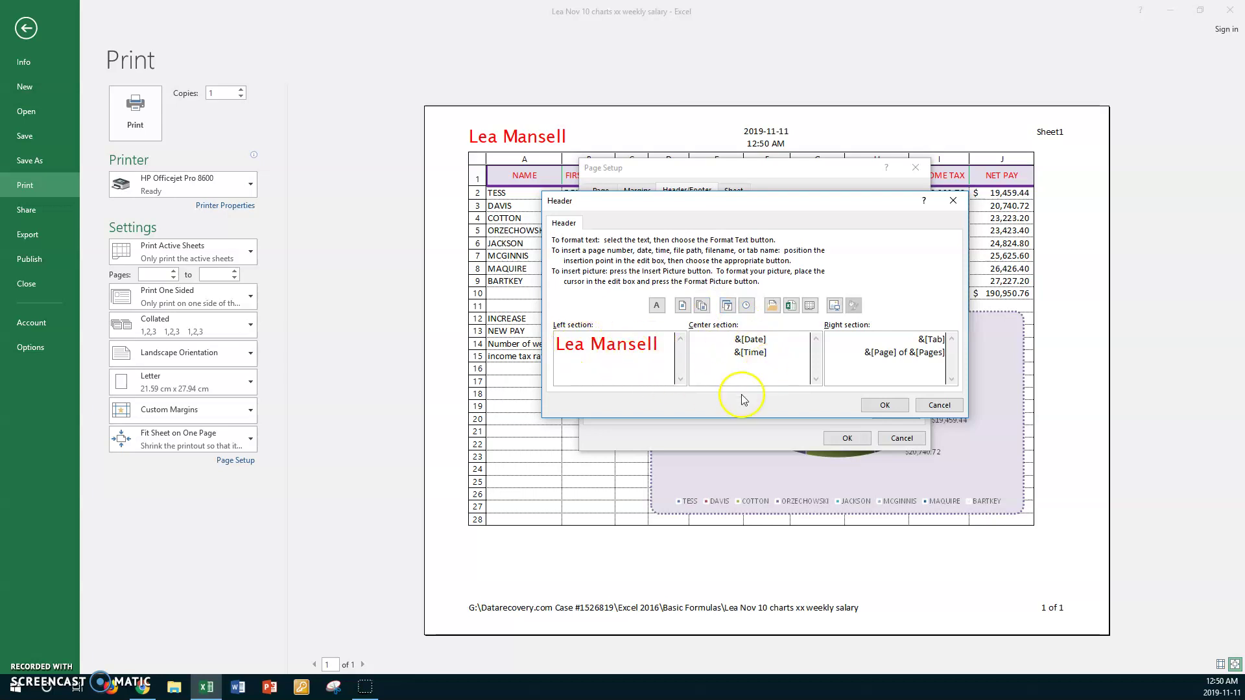
pyautogui.click(879, 409)
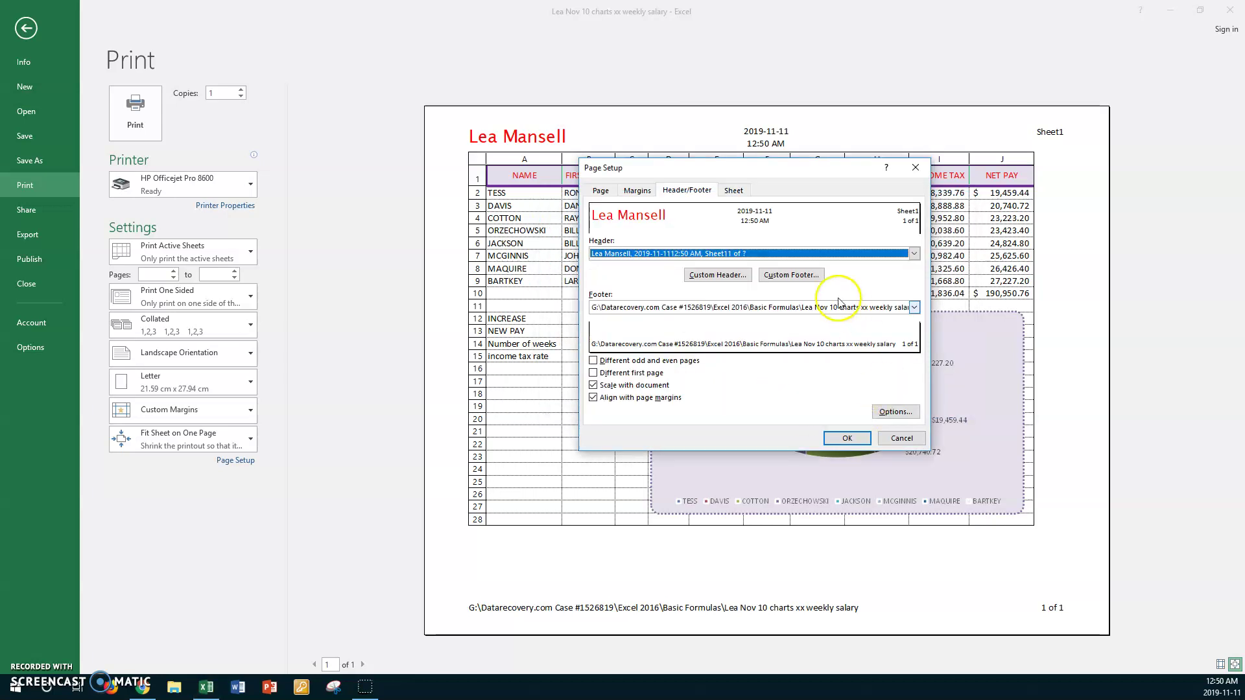
# Replace the footer's right-section page numbering with the Canadian-Payroll-2 logo picture.
pyautogui.click(792, 275)
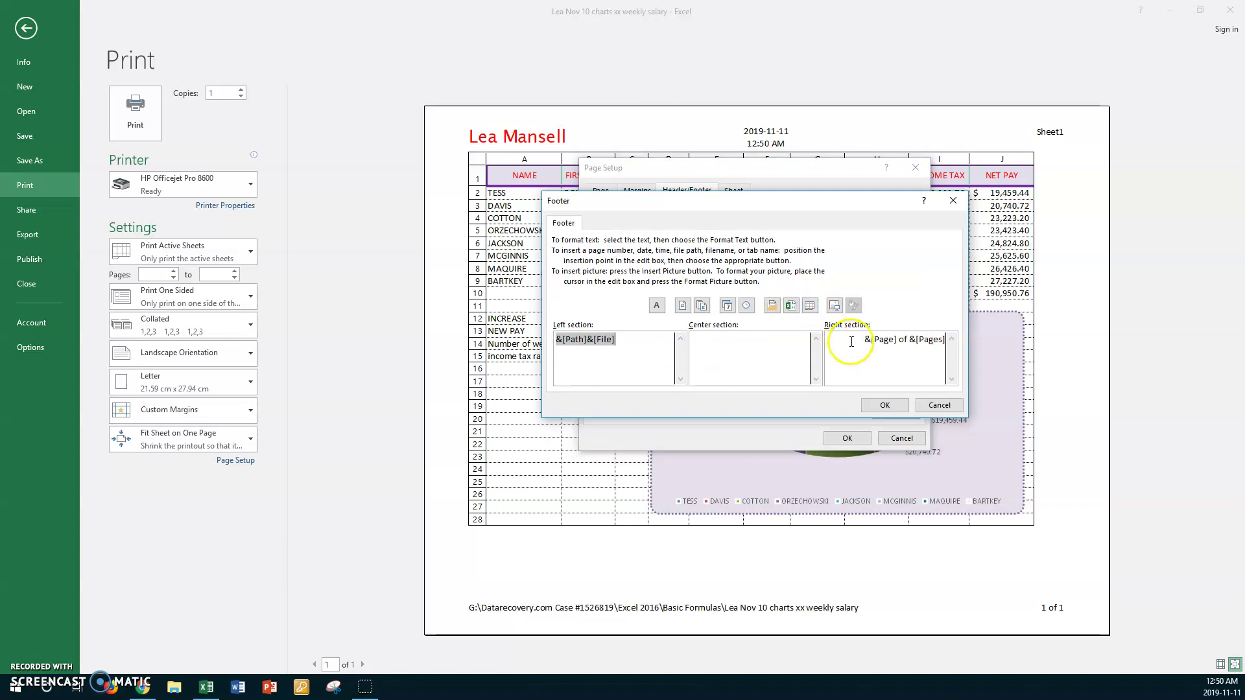
pyautogui.moveTo(858, 342); pyautogui.dragTo(939, 345)
pyautogui.press('Delete')
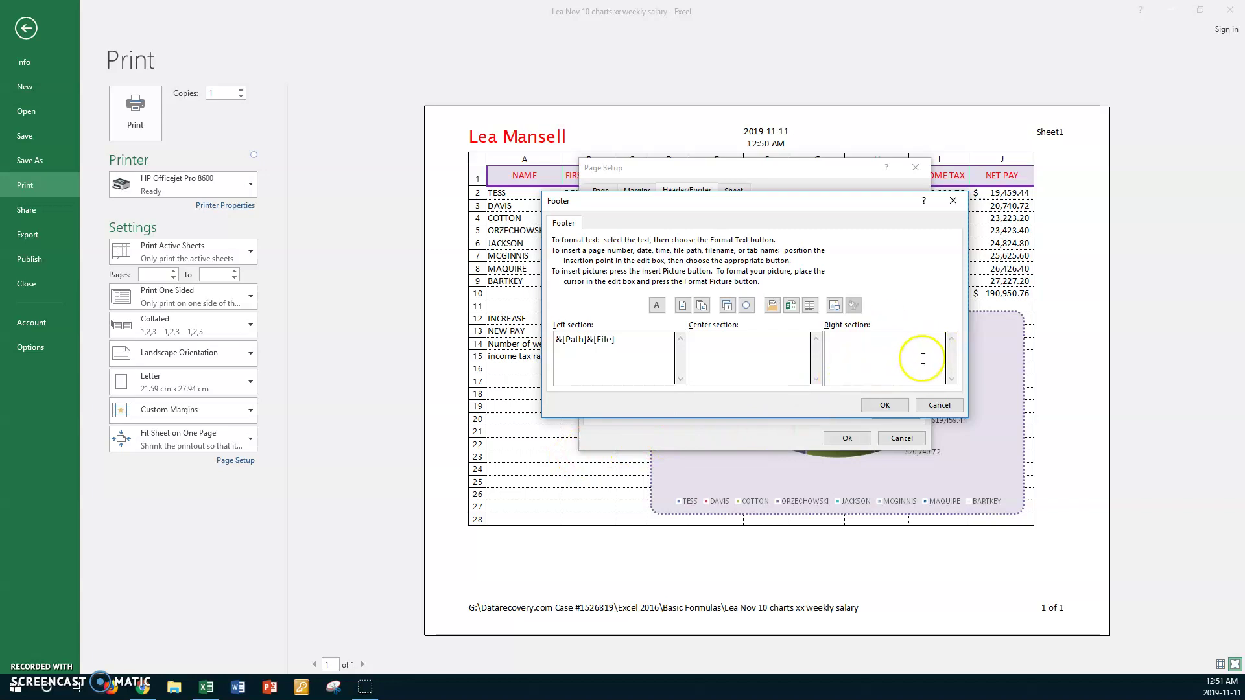
pyautogui.click(836, 310)
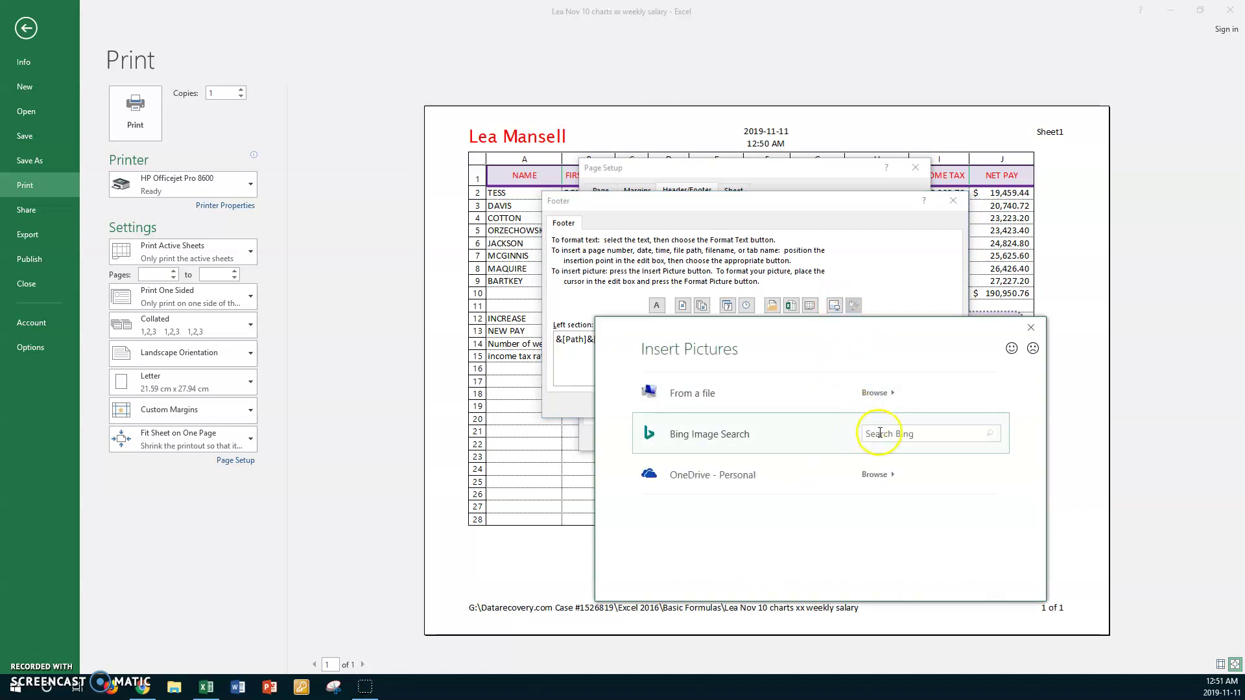
pyautogui.click(873, 393)
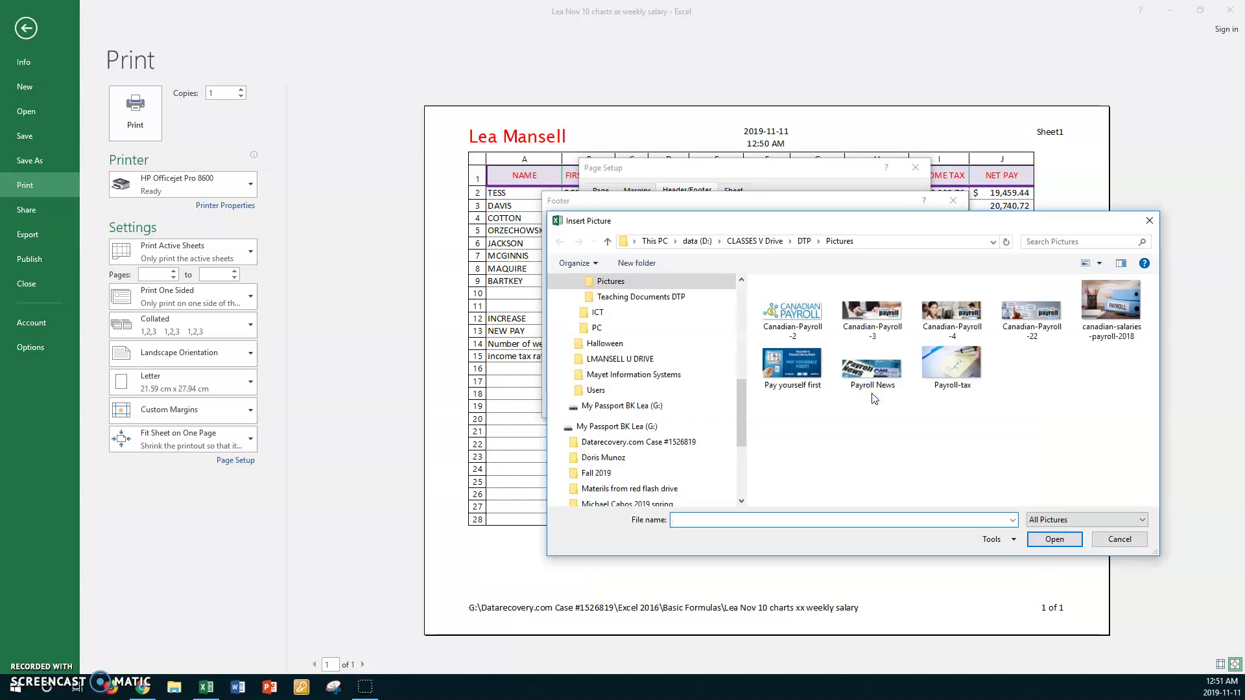
pyautogui.click(892, 376)
pyautogui.click(872, 315)
pyautogui.click(792, 310)
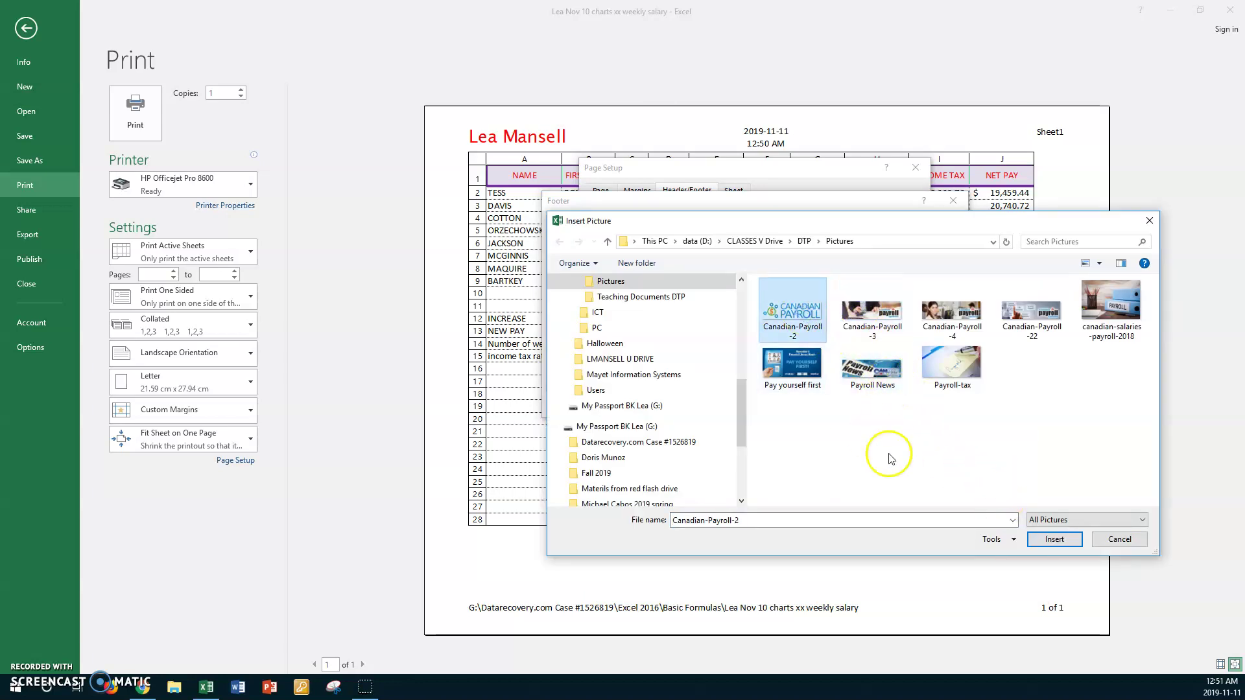
pyautogui.click(1055, 540)
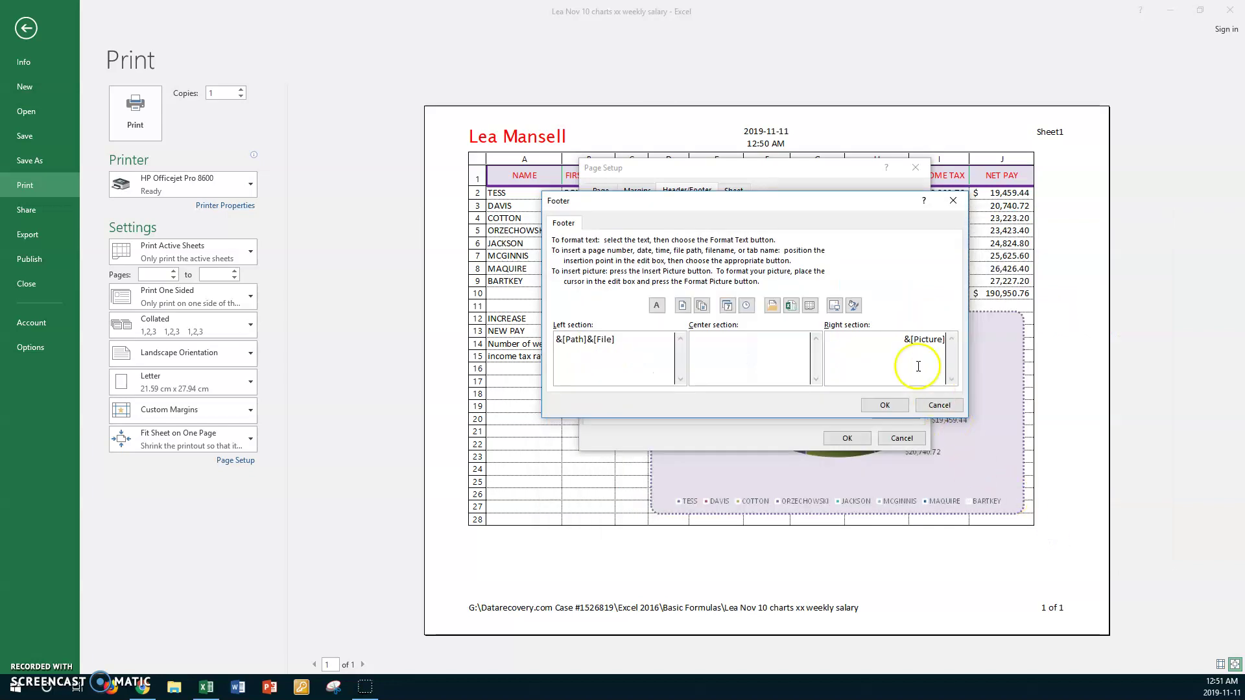
# Scale the footer logo to 30% and apply the footer and page setup changes.
pyautogui.moveTo(897, 339); pyautogui.dragTo(938, 339)
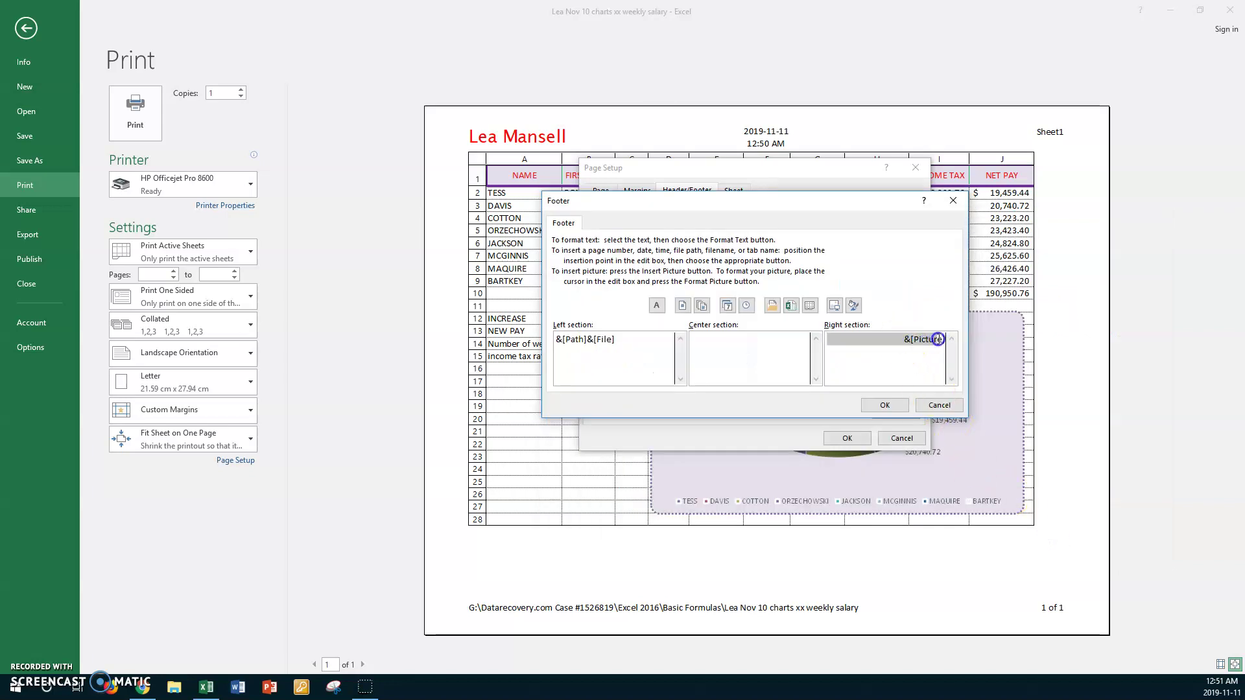
pyautogui.click(854, 305)
pyautogui.click(675, 279)
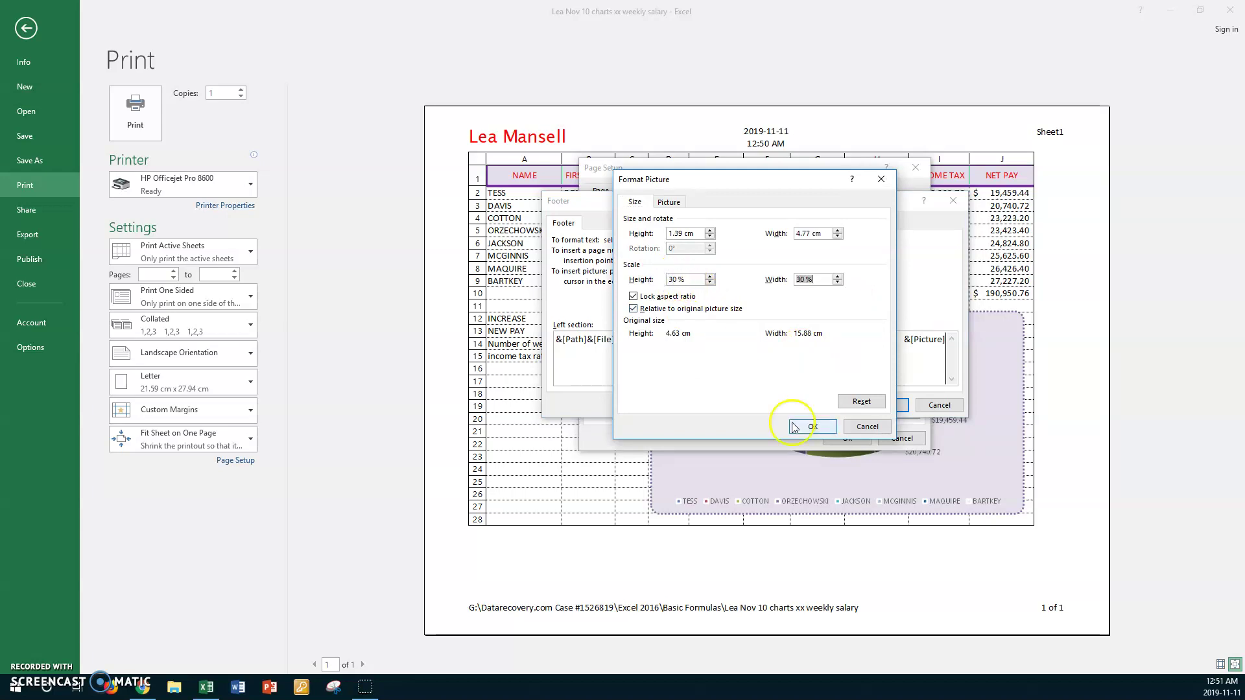
pyautogui.click(812, 426)
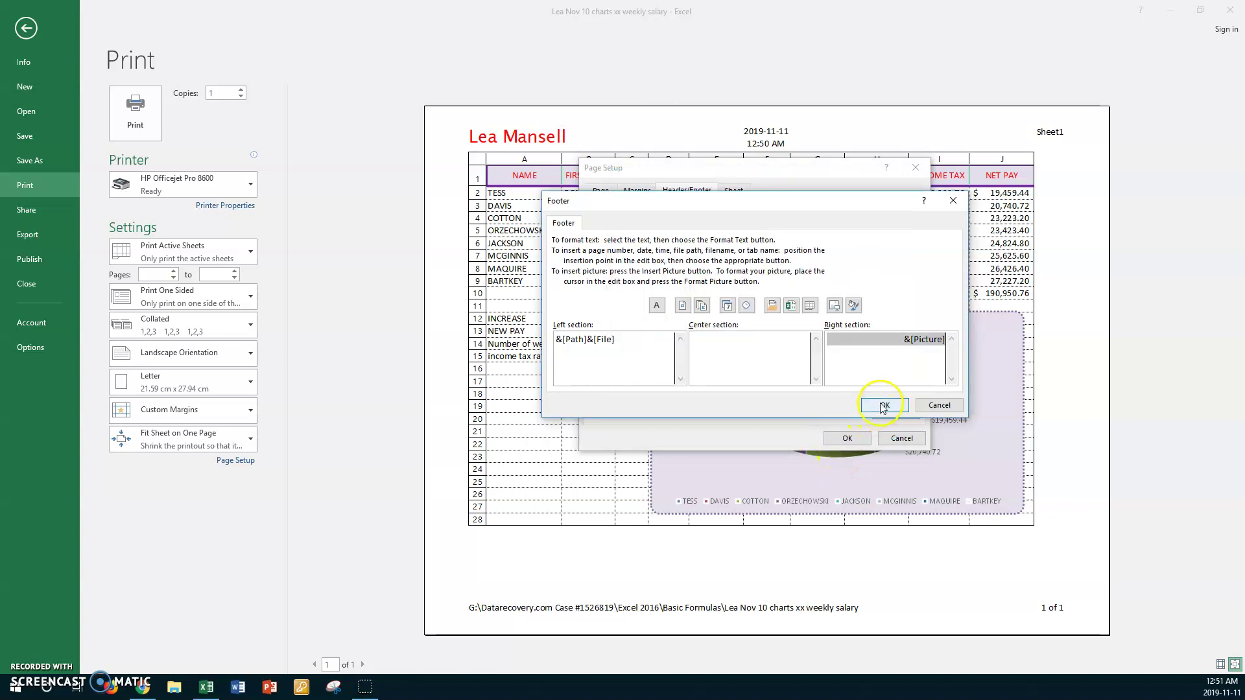
pyautogui.click(885, 405)
pyautogui.click(847, 437)
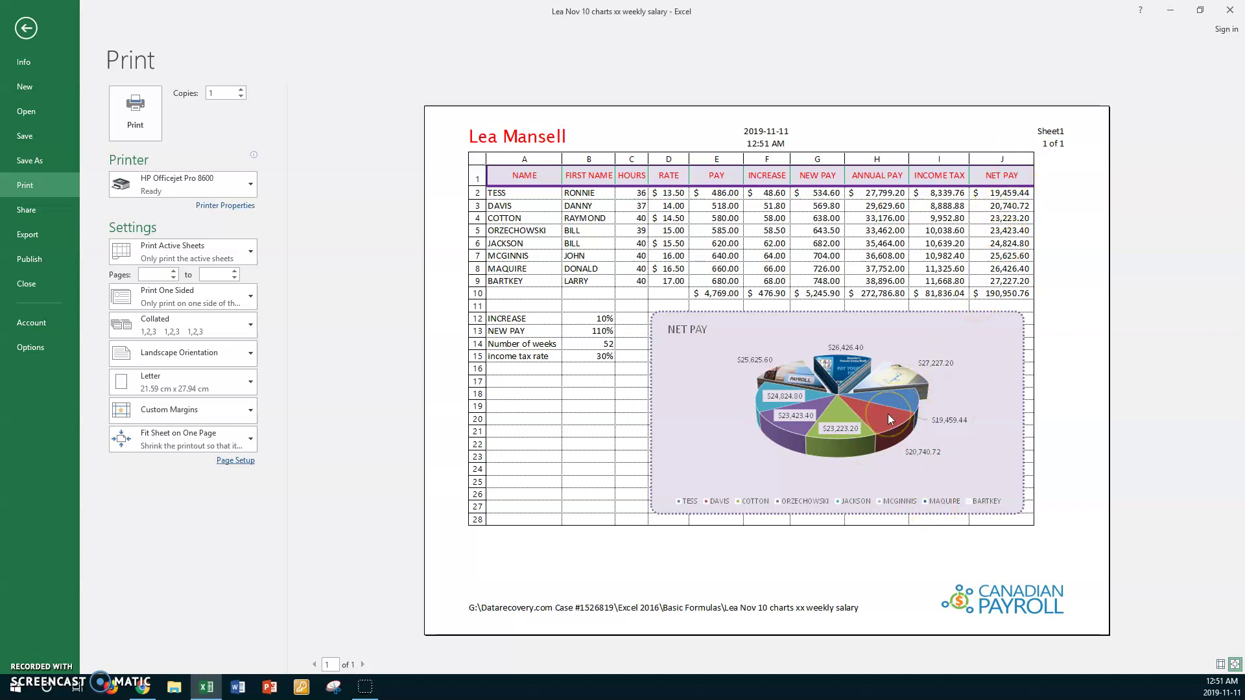
pyautogui.click(713, 609)
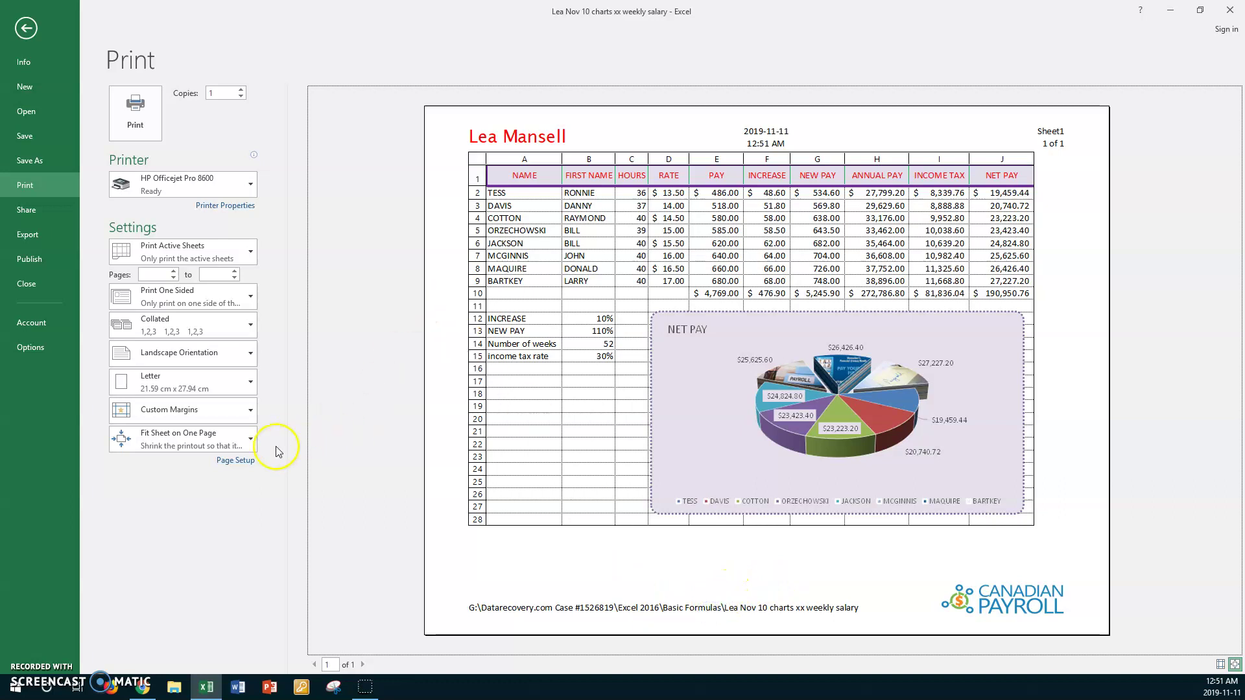
pyautogui.click(238, 460)
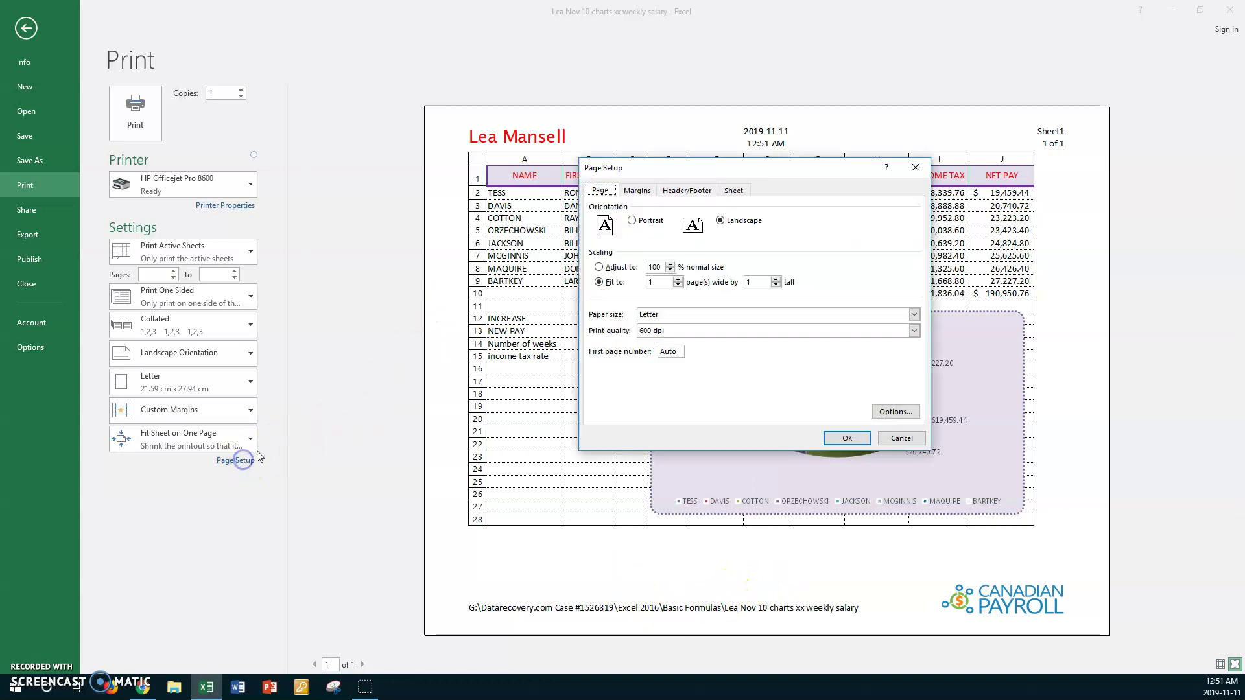
pyautogui.click(687, 190)
pyautogui.click(790, 275)
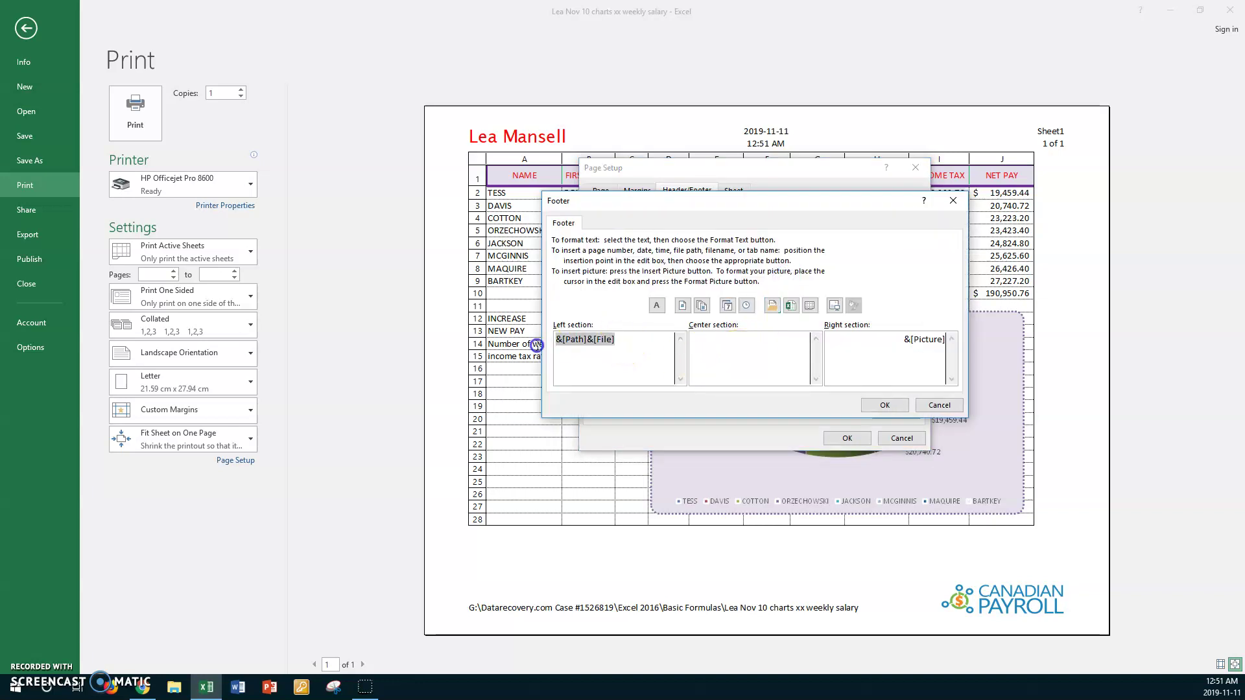
pyautogui.press('Delete')
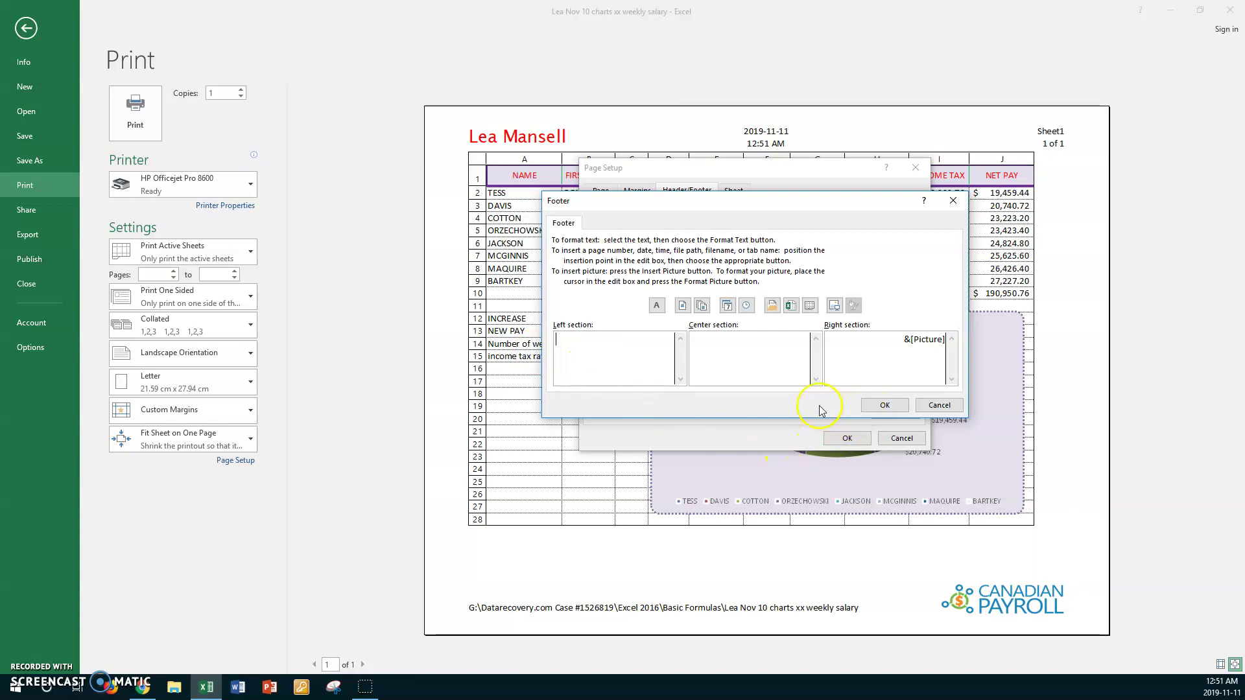
pyautogui.click(780, 310)
pyautogui.click(884, 408)
pyautogui.click(847, 438)
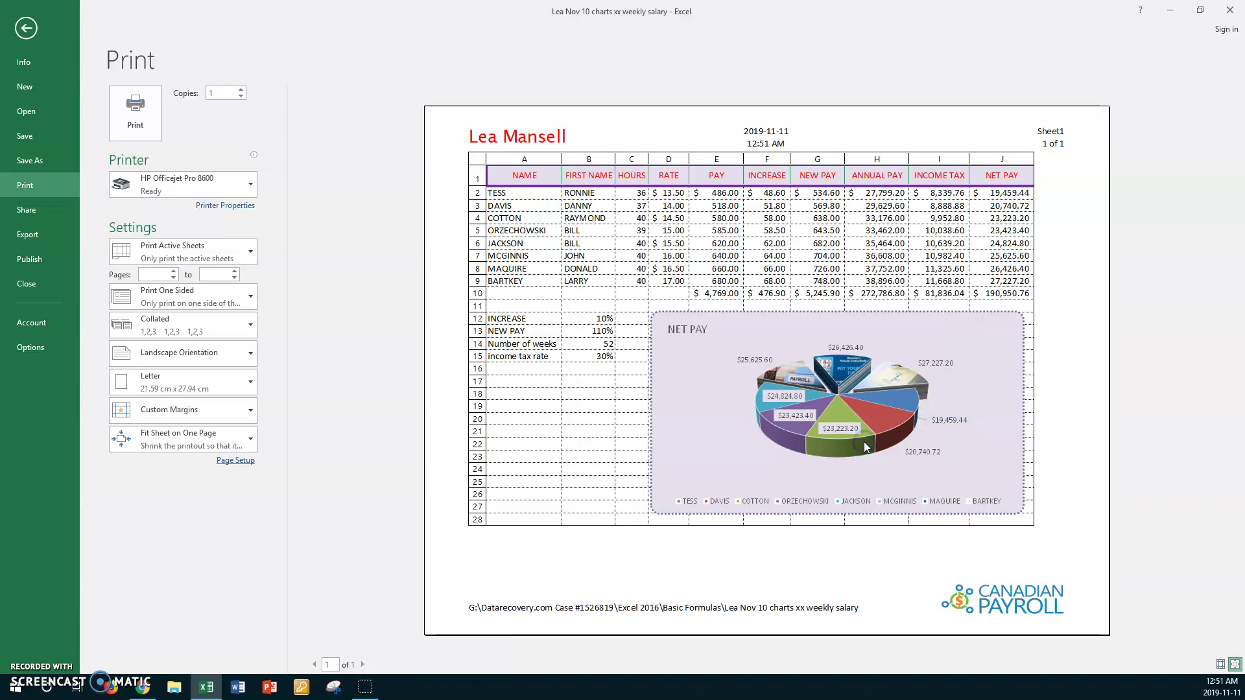
# Exit the Backstage print preview back to the Sheet1 payroll worksheet.
pyautogui.click(666, 247)
pyautogui.click(25, 28)
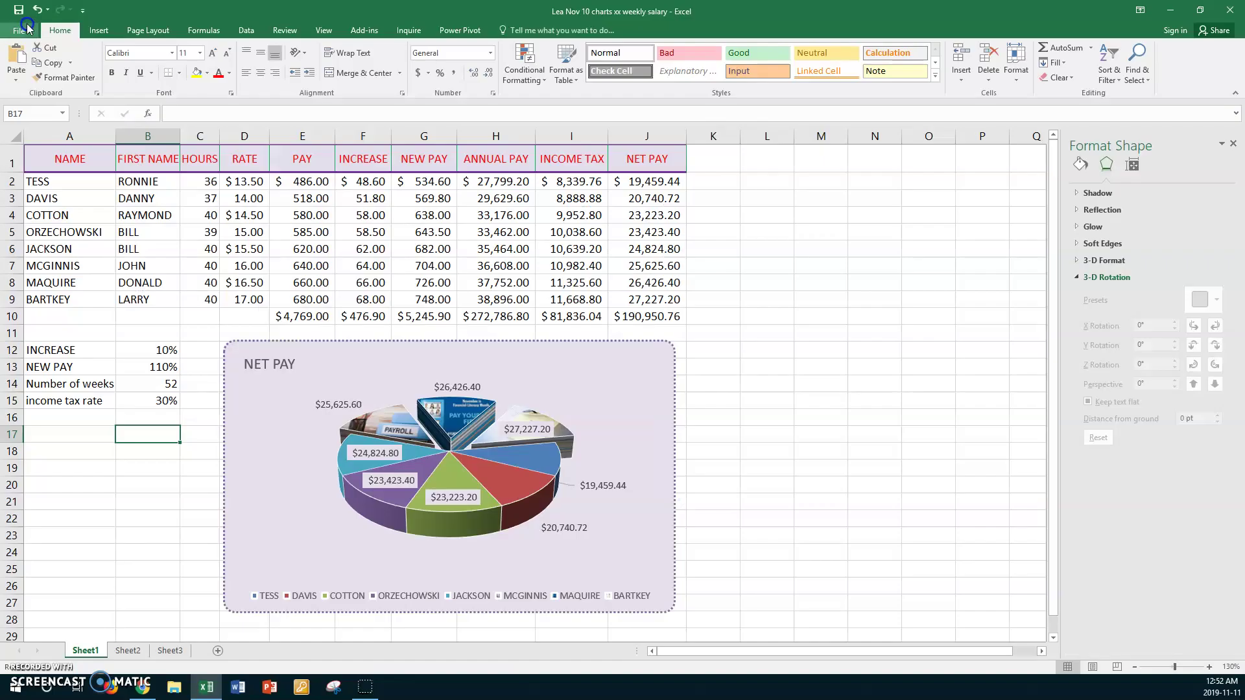
pyautogui.click(158, 434)
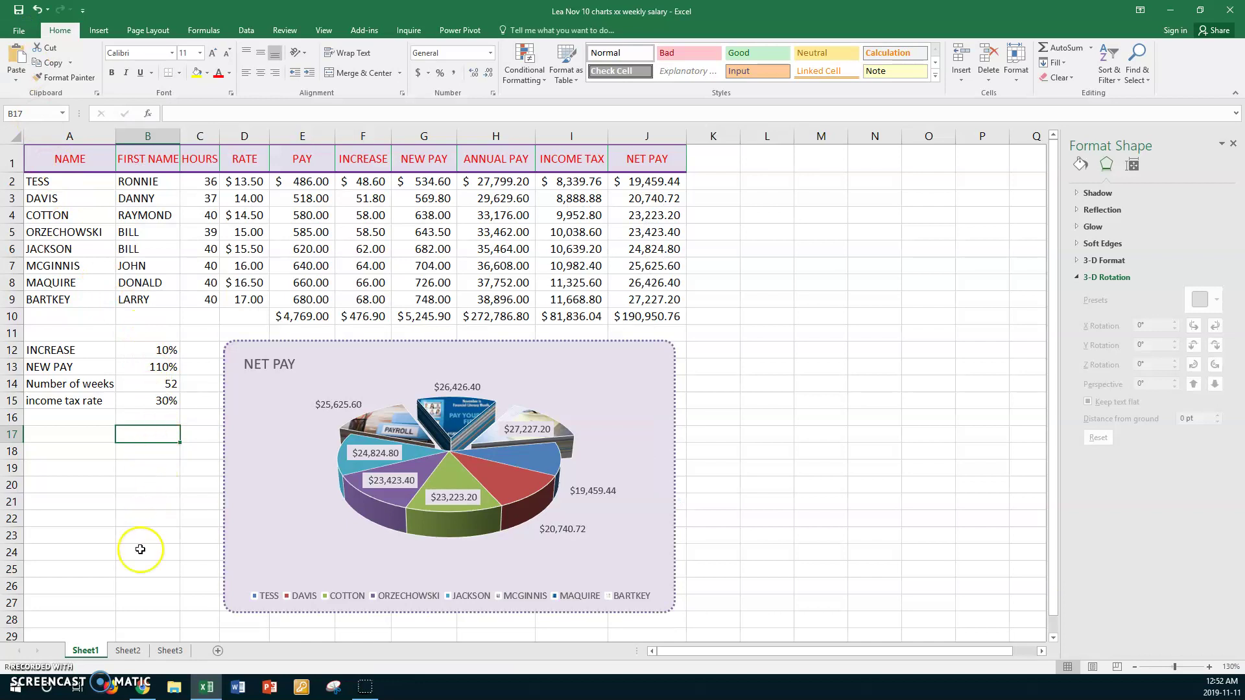